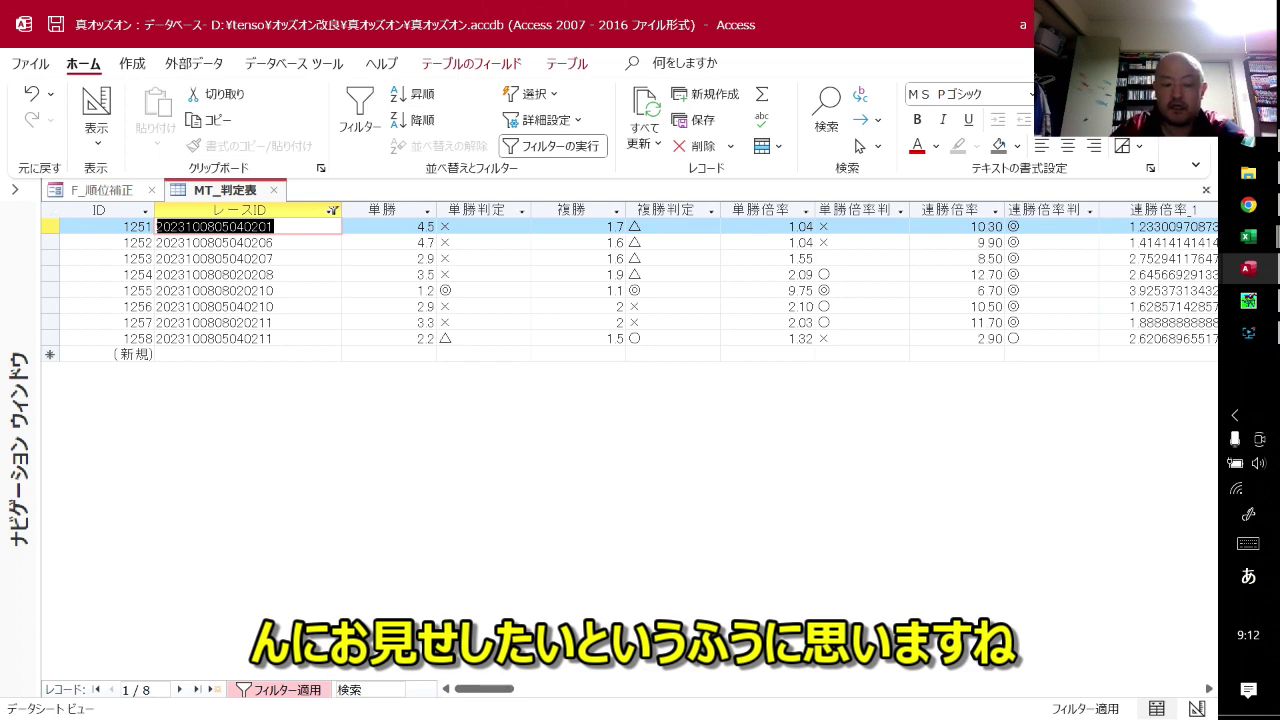
- Bring up the window switcher while the MT_判定表 table is open
{"action": "key", "text": "alt+Tab"}
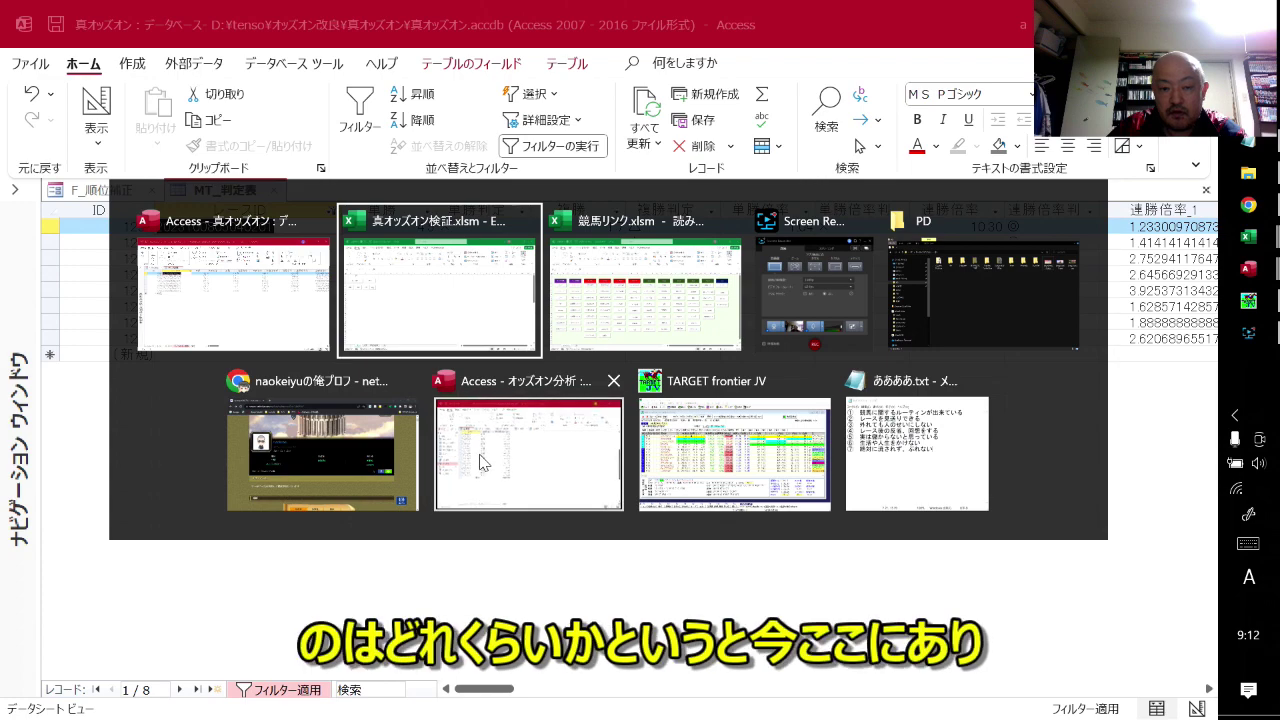
- Switch to the オッズオン分析 database and select the 20231008 東京 payout of 21720 in Q_収支
{"action": "left_click", "coordinate": [477, 484]}
{"action": "left_click", "coordinate": [455, 370]}
{"action": "scroll", "coordinate": [455, 440], "scroll_direction": "up", "scroll_amount": 4}
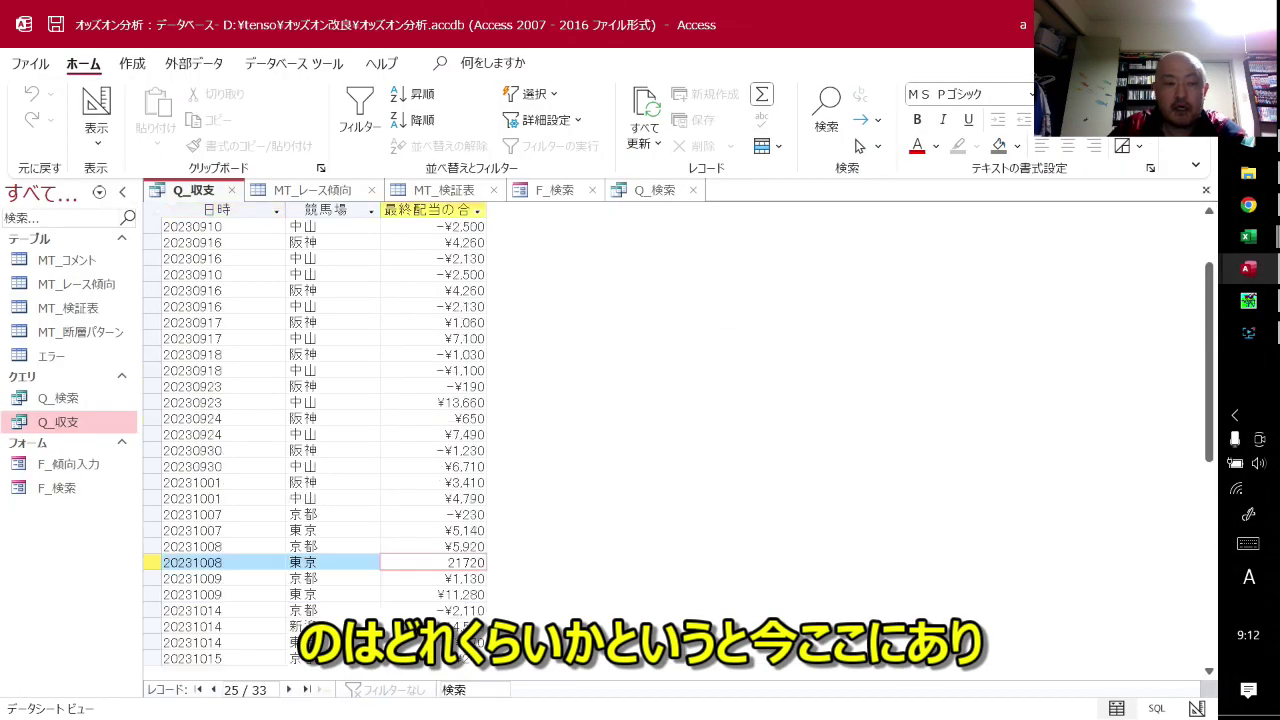
{"action": "scroll", "coordinate": [455, 440], "scroll_direction": "up", "scroll_amount": 1}
{"action": "scroll", "coordinate": [315, 420], "scroll_direction": "down", "scroll_amount": 3}
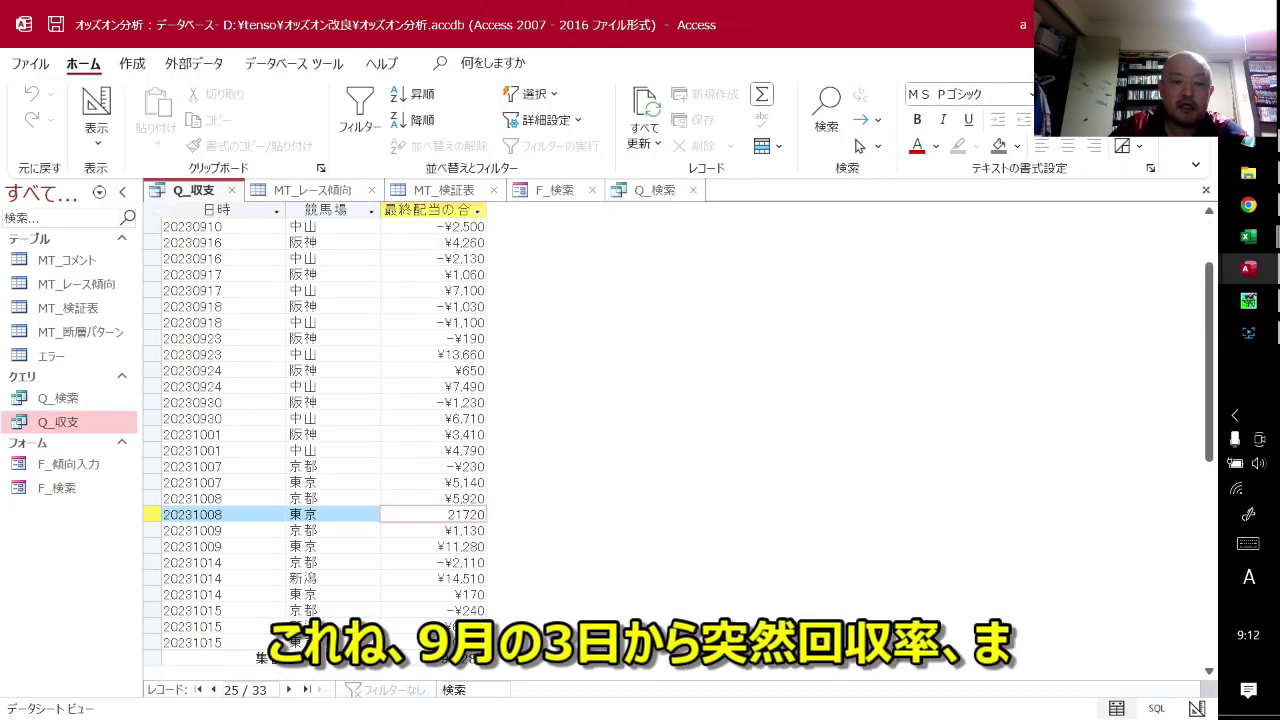
{"action": "scroll", "coordinate": [315, 420], "scroll_direction": "down", "scroll_amount": 1}
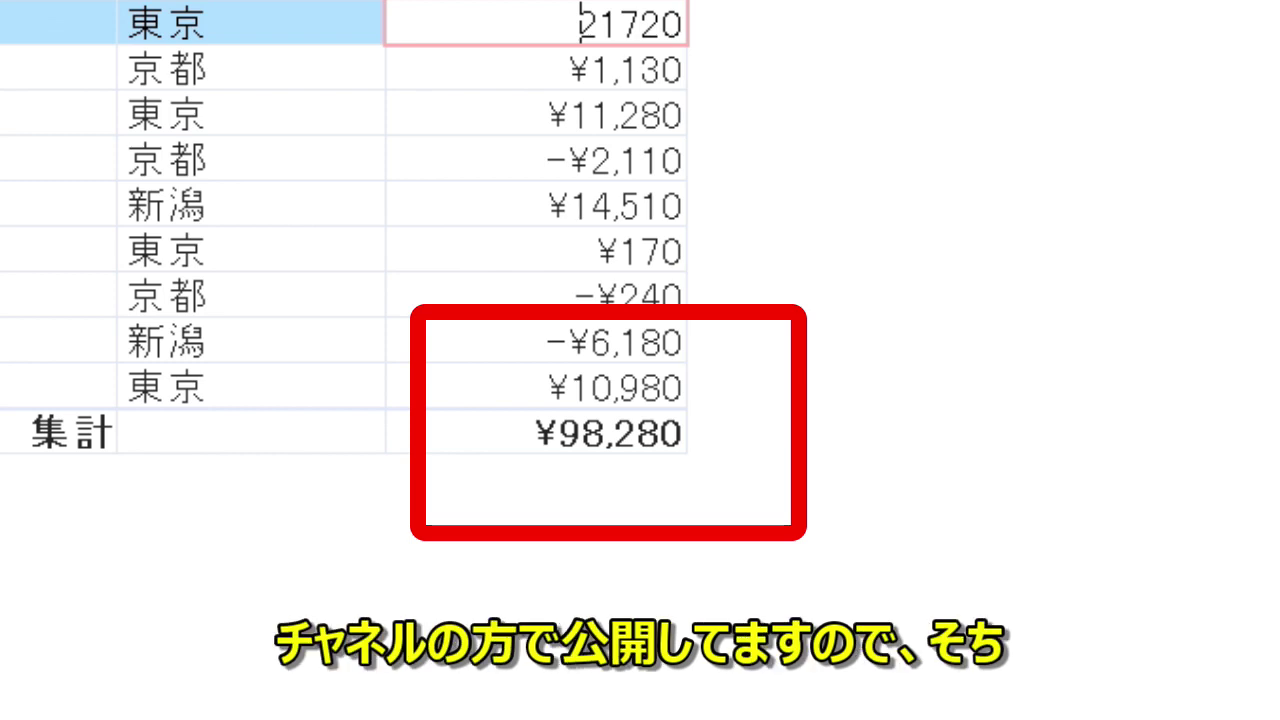
- Step down through later payouts to the ¥98,280 total, then back up to September
{"action": "key", "text": "Return"}
{"action": "key", "text": "Return"}
{"action": "key", "text": "Return"}
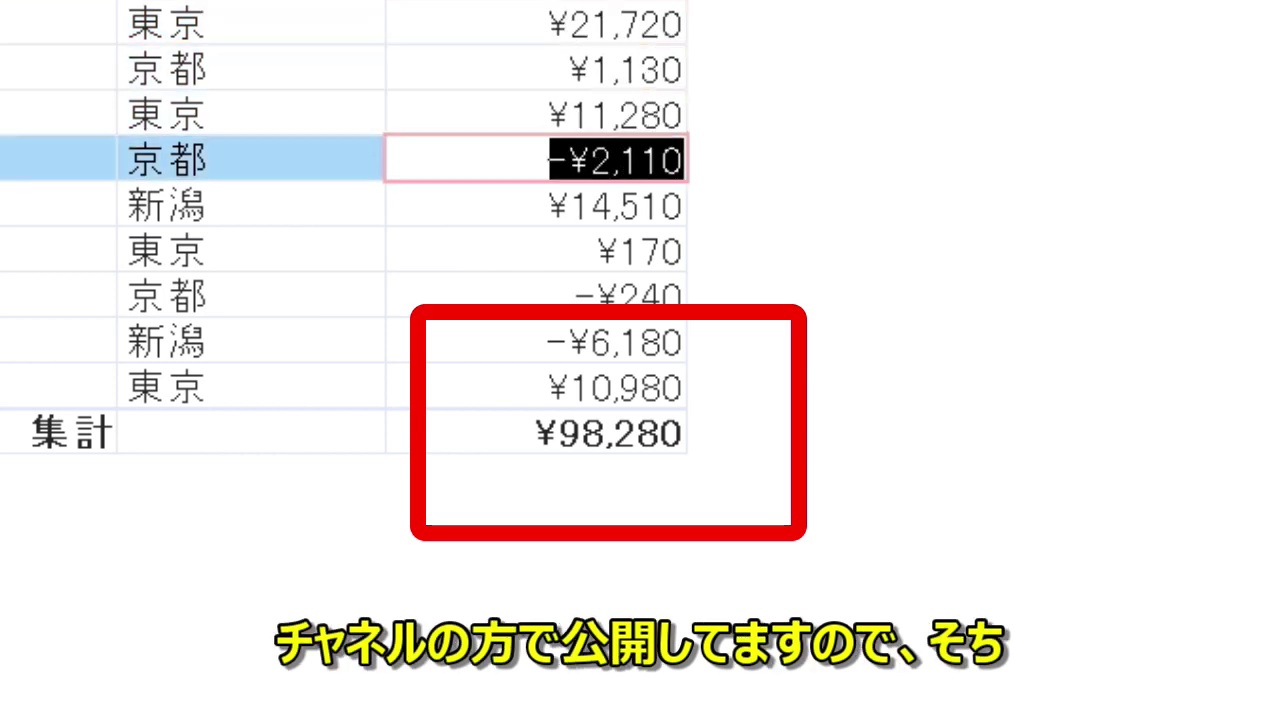
{"action": "key", "text": "Return"}
{"action": "key", "text": "Return"}
{"action": "key", "text": "Return"}
{"action": "key", "text": "Return"}
{"action": "key", "text": "Return"}
{"action": "key", "text": "Return"}
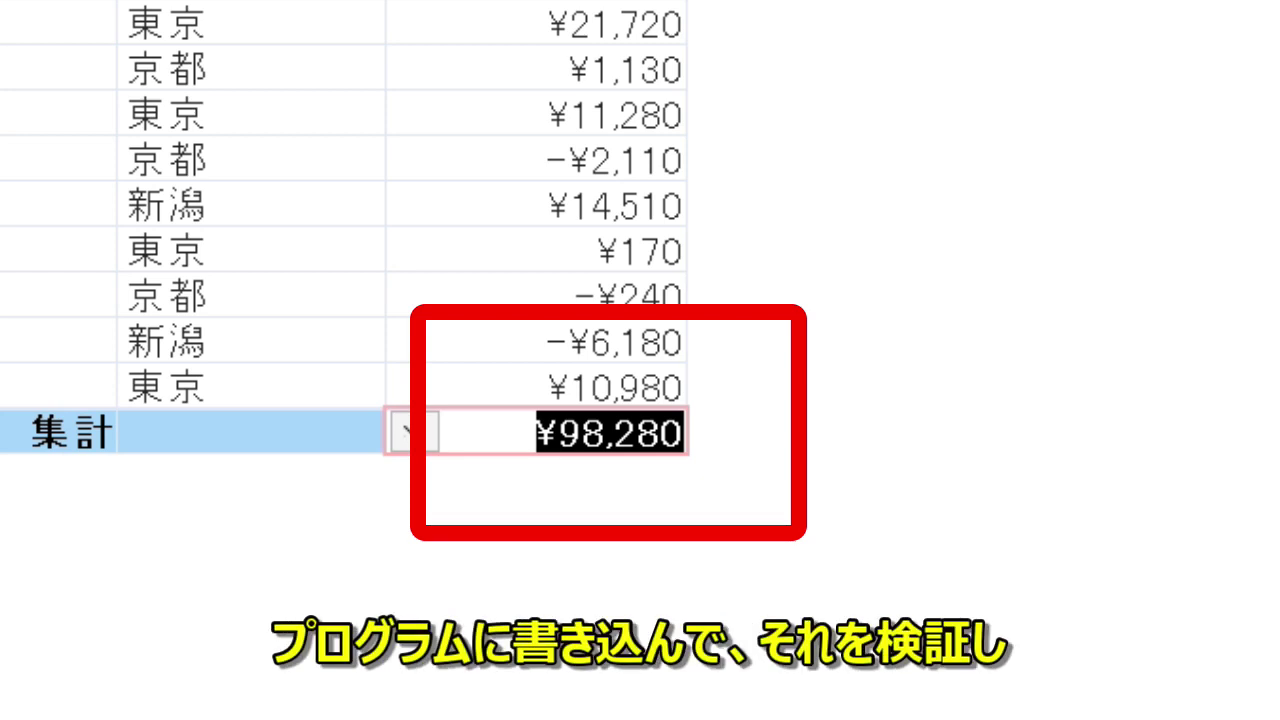
{"action": "key", "text": "Up"}
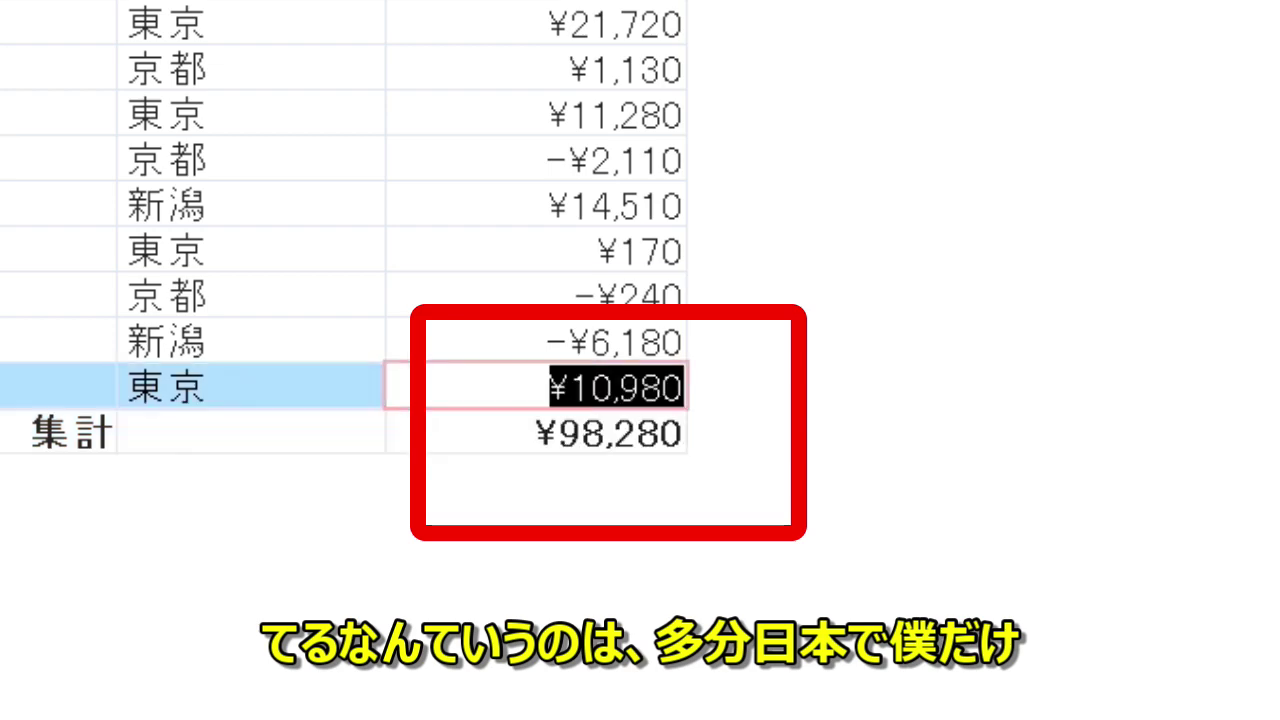
{"action": "key", "text": "Up"}
{"action": "key", "text": "Up"}
{"action": "key", "text": "Up"}
{"action": "key", "text": "Up"}
{"action": "key", "text": "Up"}
{"action": "key", "text": "Up"}
{"action": "key", "text": "Up"}
{"action": "key", "text": "Up"}
{"action": "key", "text": "Up"}
{"action": "key", "text": "Up"}
{"action": "key", "text": "Up"}
{"action": "key", "text": "Up"}
{"action": "key", "text": "Up"}
{"action": "key", "text": "Up"}
{"action": "key", "text": "Up"}
{"action": "key", "text": "Up"}
{"action": "key", "text": "Up"}
{"action": "key", "text": "Up"}
{"action": "key", "text": "Up"}
{"action": "key", "text": "Up"}
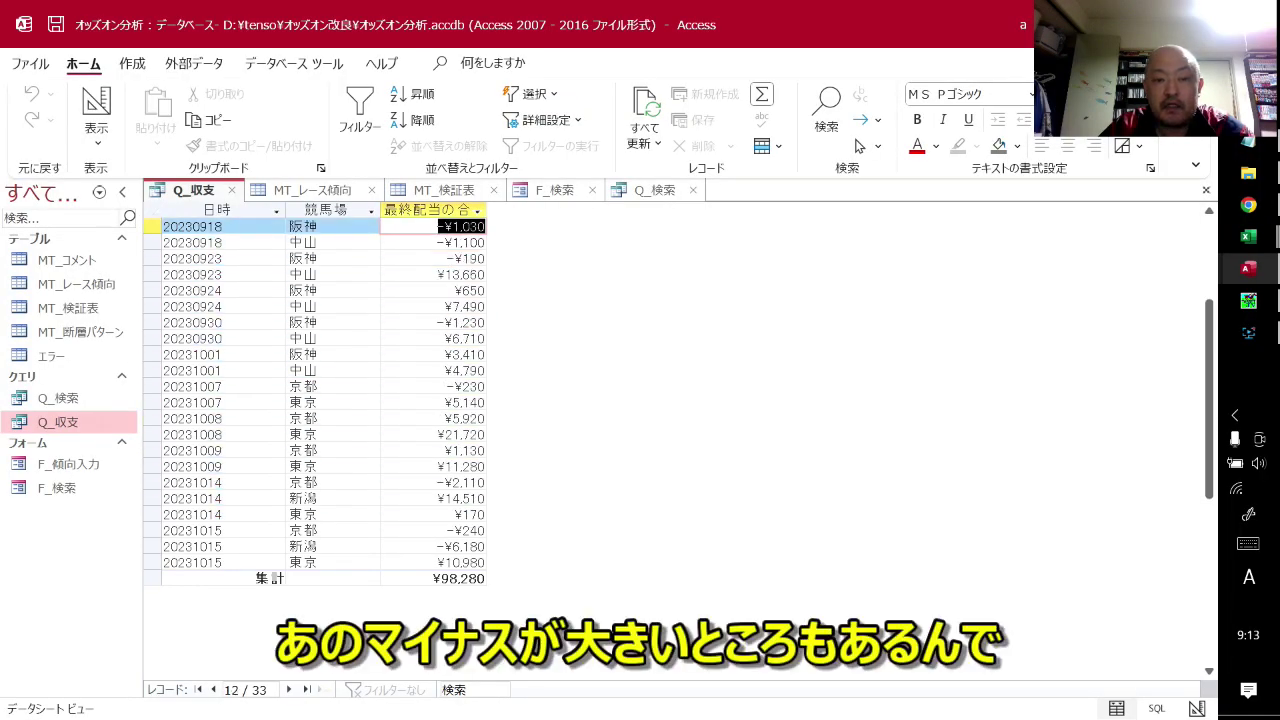
{"action": "key", "text": "Up"}
{"action": "key", "text": "Up"}
{"action": "key", "text": "Up"}
{"action": "key", "text": "Down"}
{"action": "key", "text": "Down"}
{"action": "key", "text": "Down"}
{"action": "key", "text": "Down"}
{"action": "key", "text": "Down"}
{"action": "key", "text": "Down"}
{"action": "key", "text": "Down"}
{"action": "key", "text": "Down"}
{"action": "key", "text": "Down"}
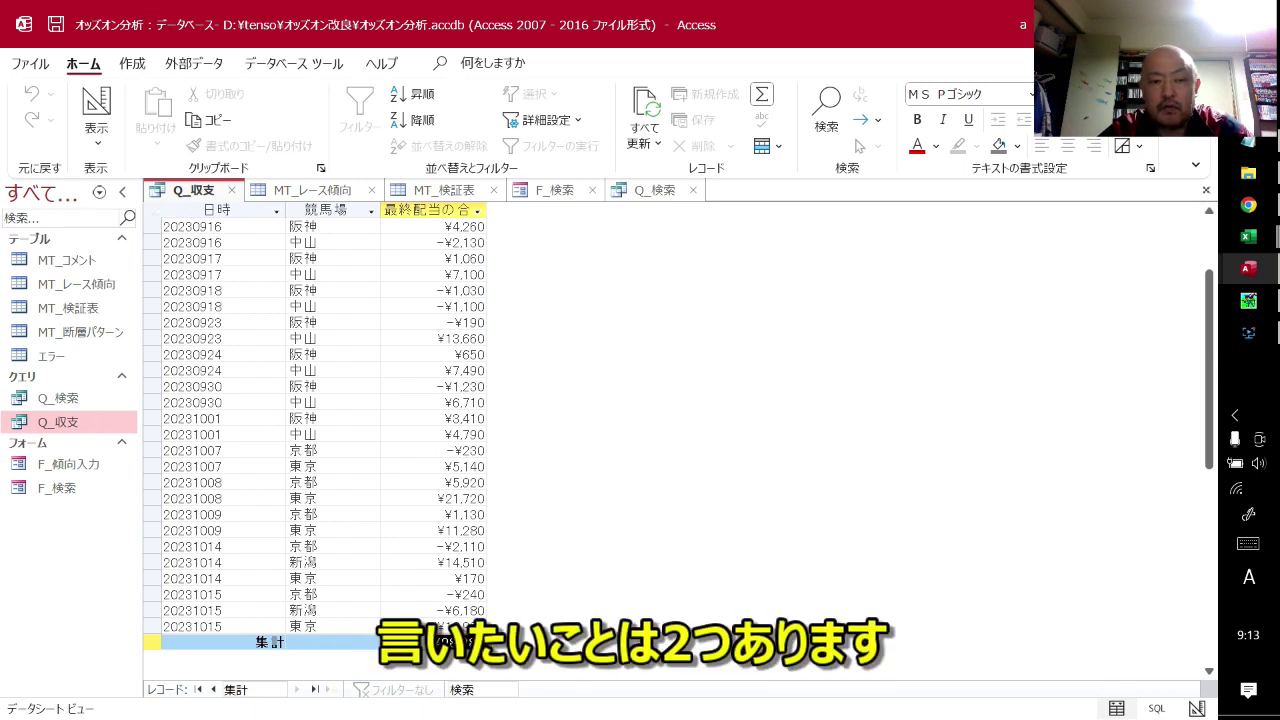
{"action": "left_click", "coordinate": [430, 642]}
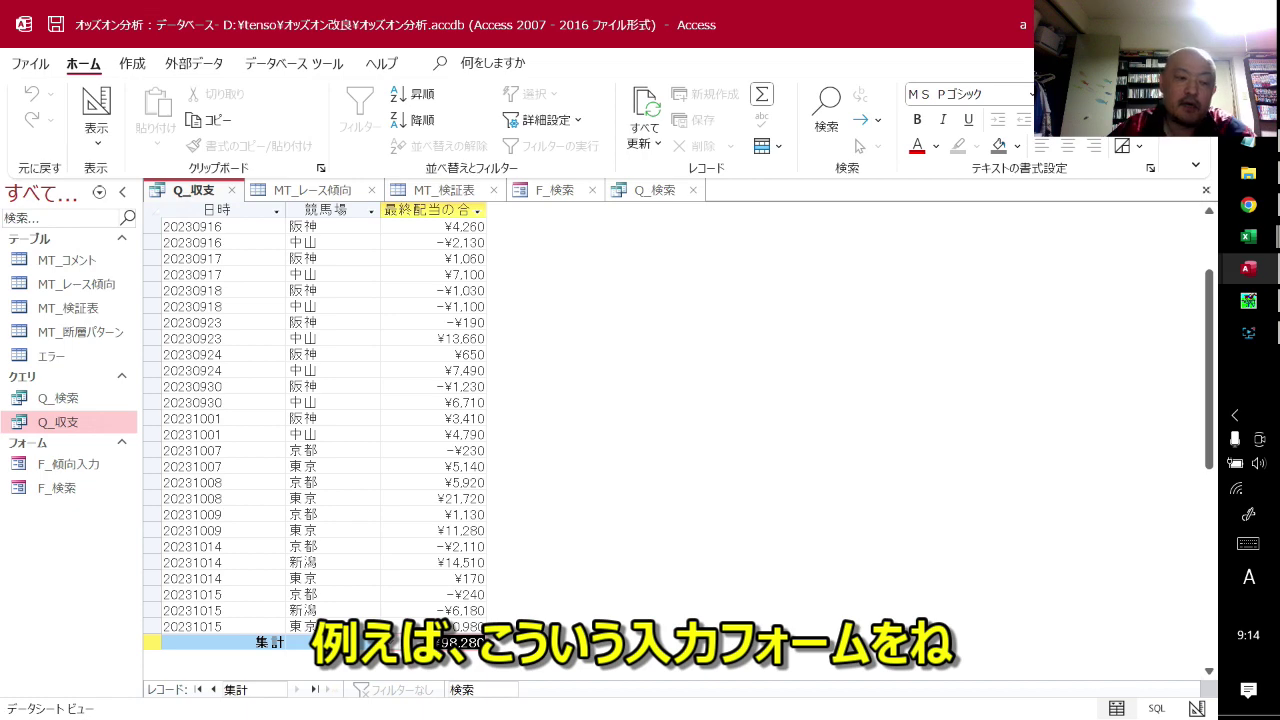
{"action": "double_click", "coordinate": [60, 490]}
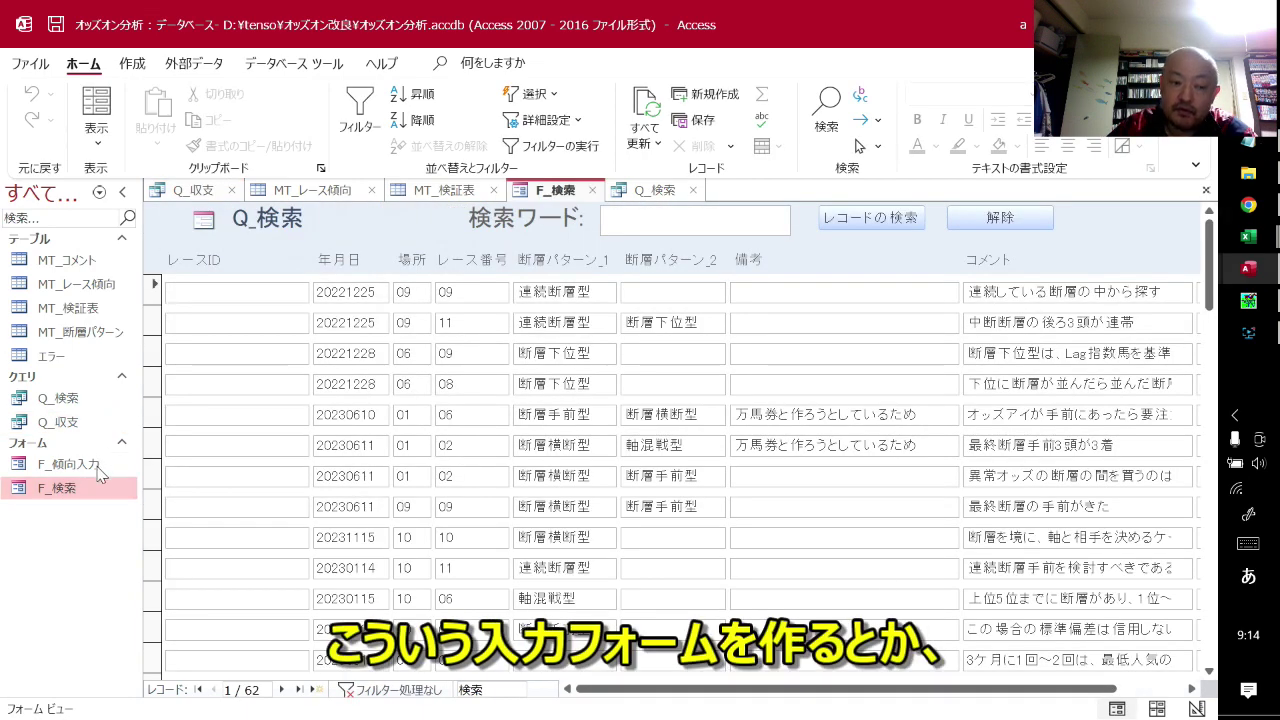
- Open and close the F_傾向入力 form, then view Q_検索 and the Q_収支 payout query
{"action": "double_click", "coordinate": [100, 465]}
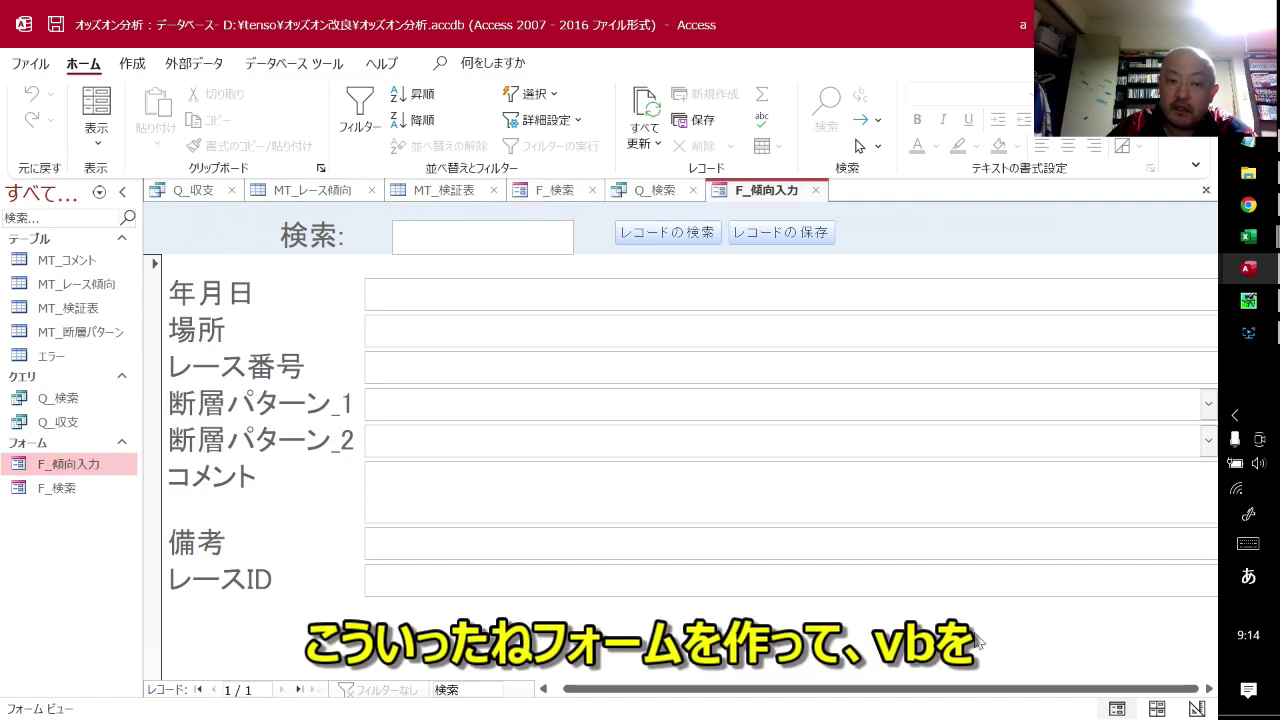
{"action": "left_click", "coordinate": [816, 190]}
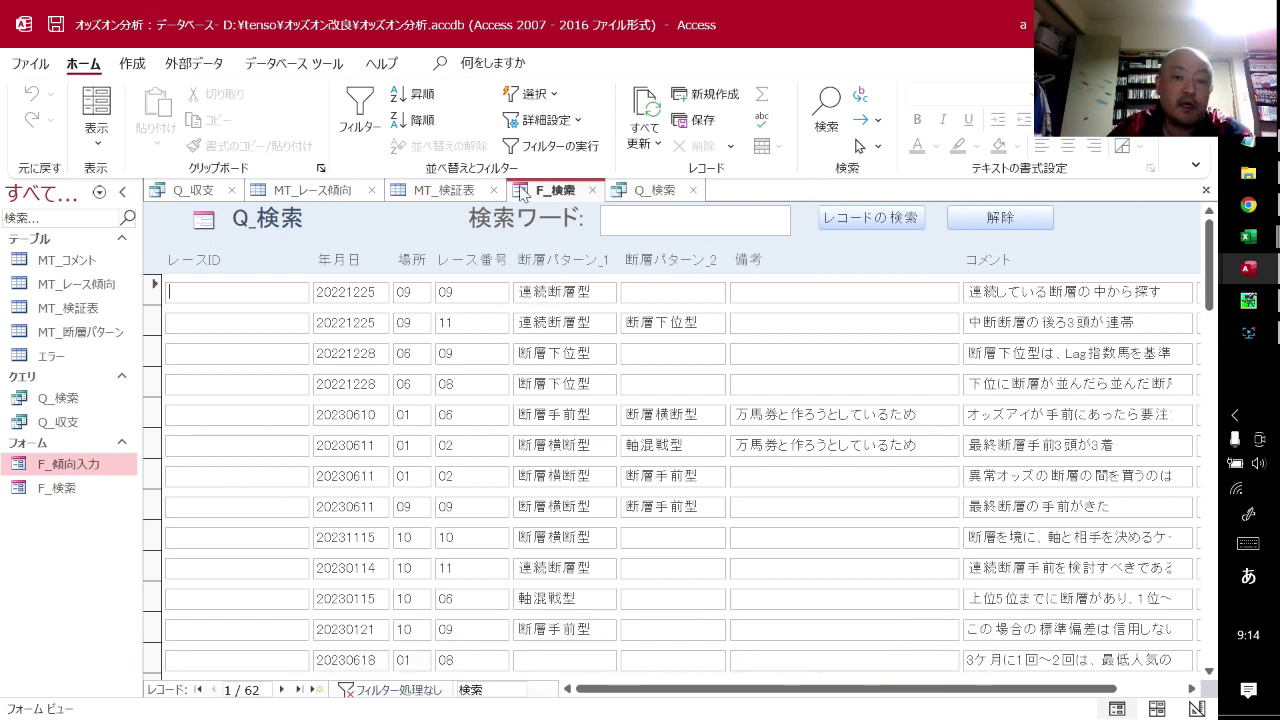
{"action": "left_click", "coordinate": [655, 190]}
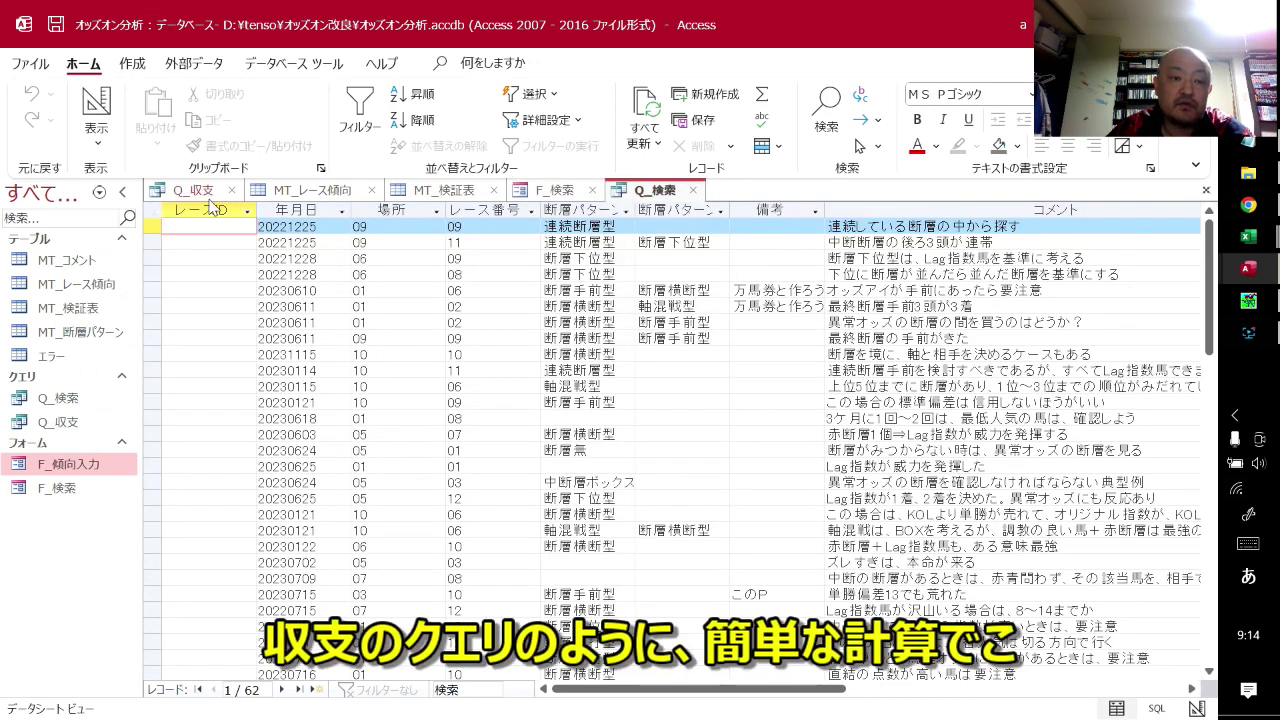
{"action": "left_click", "coordinate": [195, 190]}
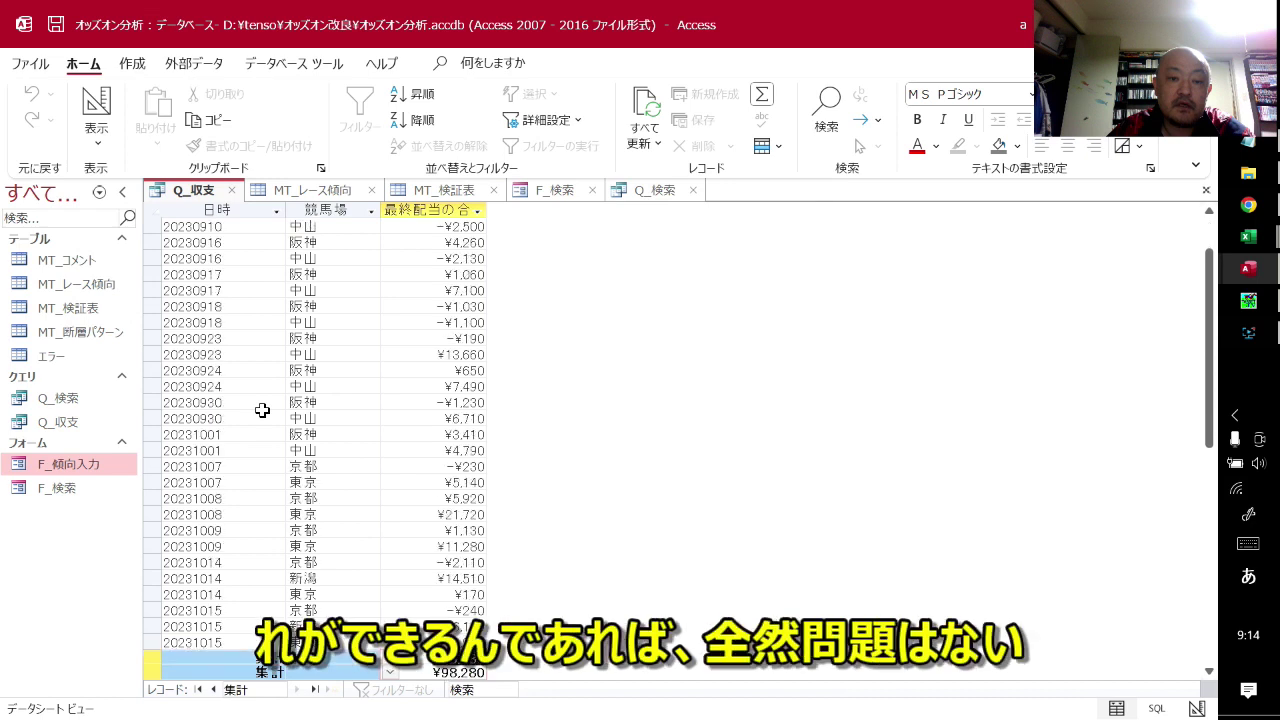
- Select the 20230917 中山 and 阪神 payout rows, then switch to 真オッズオン and the Excel workbook
{"action": "left_click", "coordinate": [262, 388]}
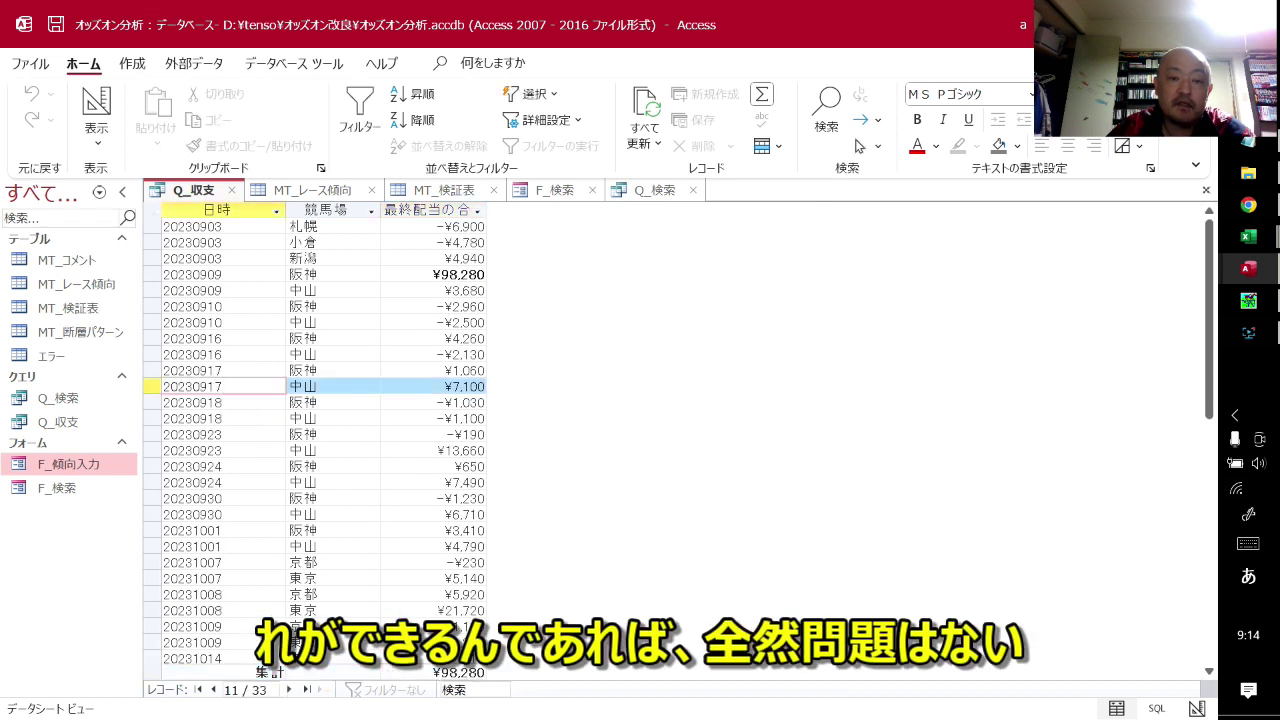
{"action": "left_click", "coordinate": [330, 274]}
{"action": "left_click", "coordinate": [330, 370]}
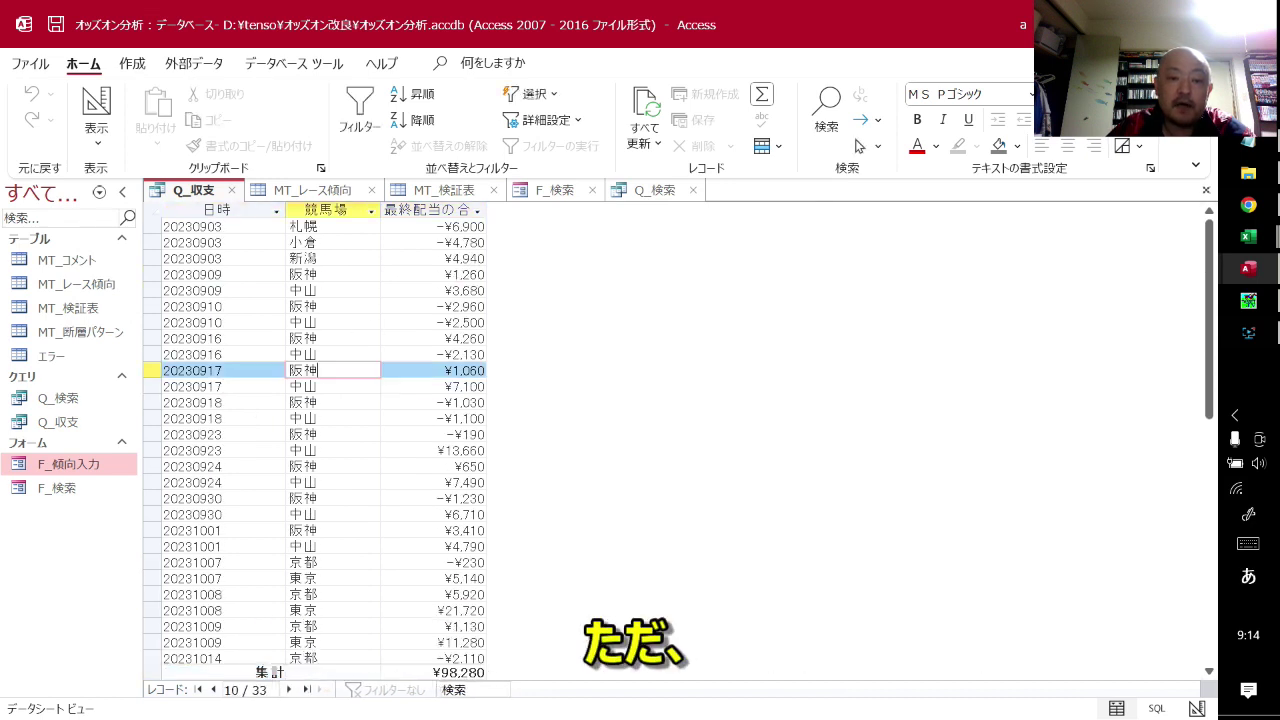
{"action": "scroll", "coordinate": [330, 370], "scroll_direction": "down", "scroll_amount": 3}
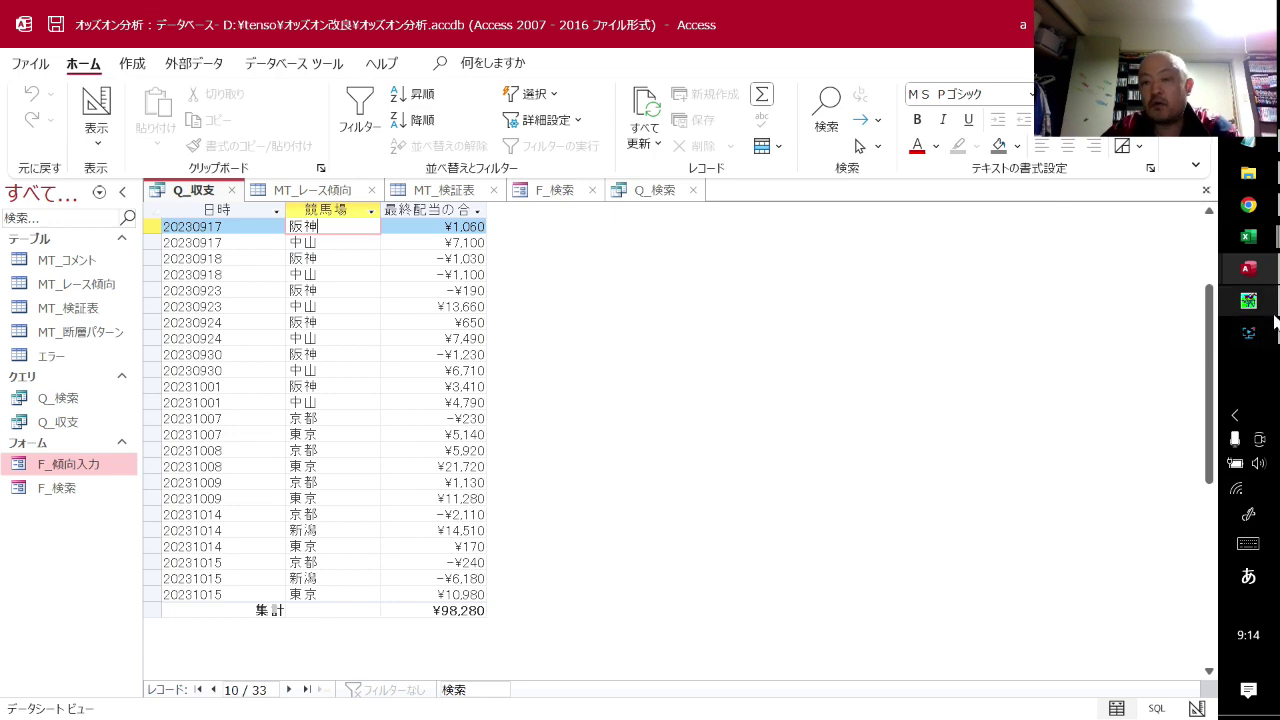
{"action": "mouse_move", "coordinate": [1263, 283]}
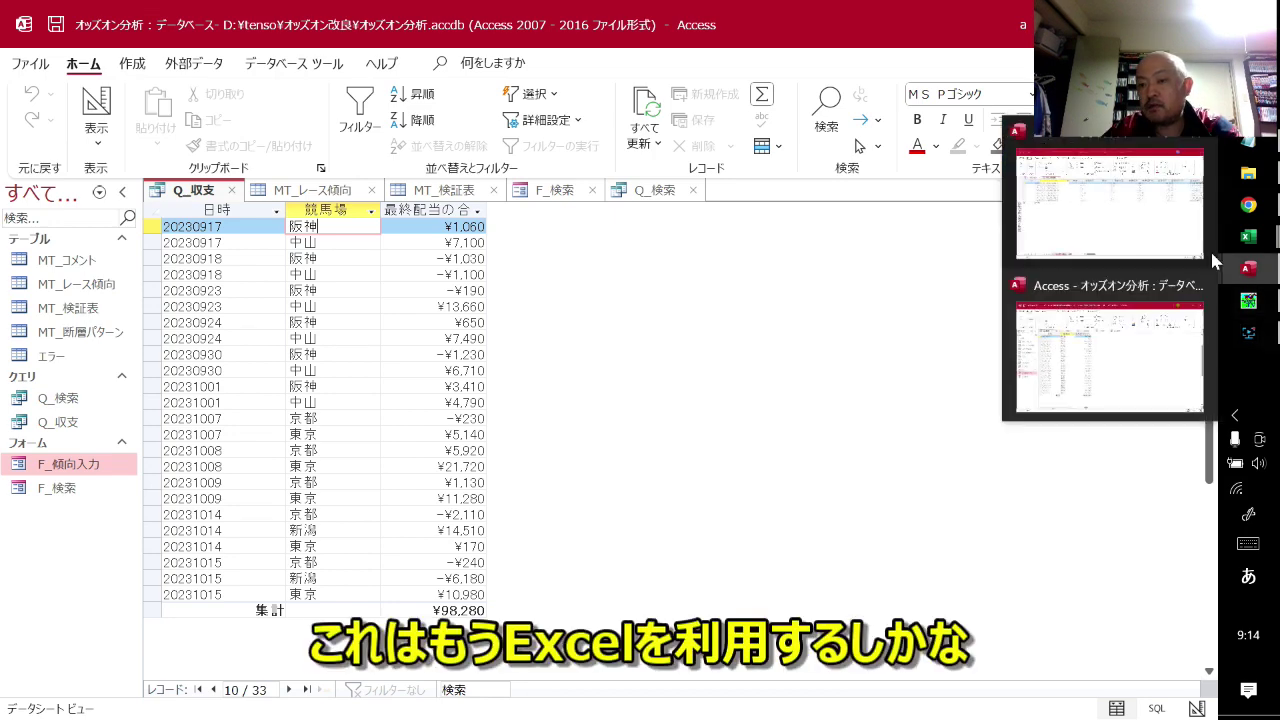
{"action": "left_click", "coordinate": [1085, 202]}
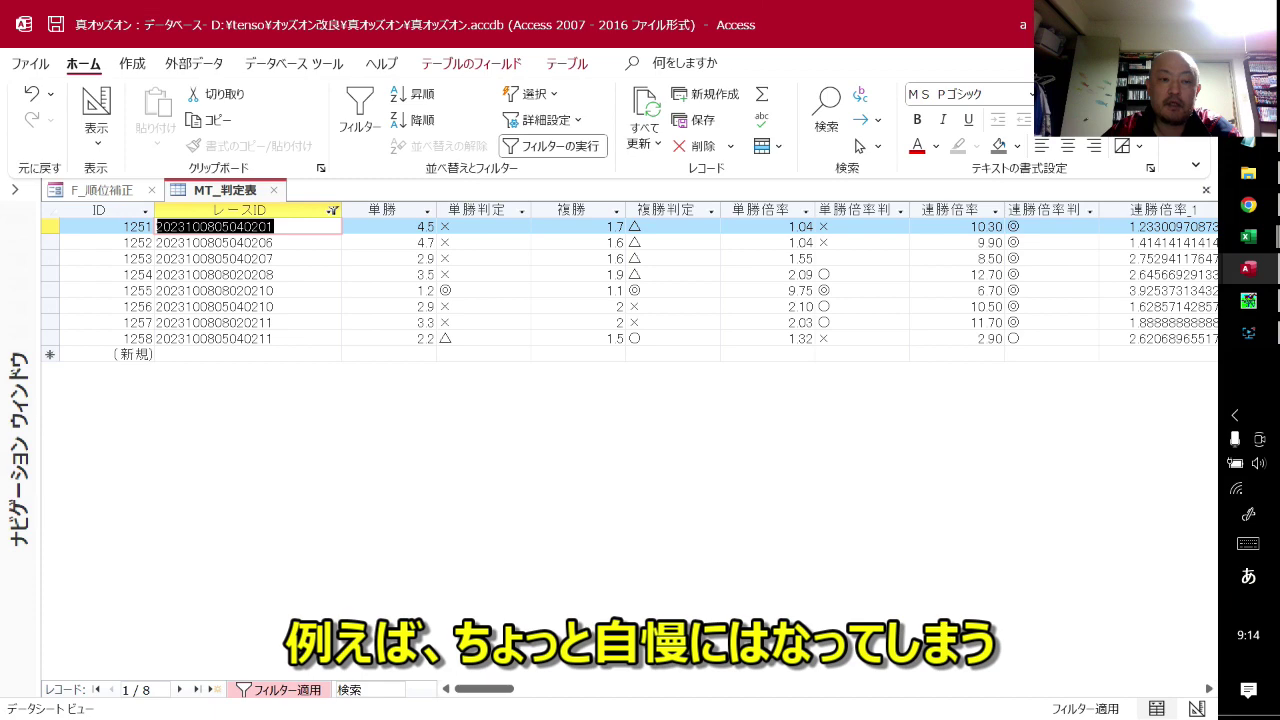
{"action": "left_click", "coordinate": [1246, 240]}
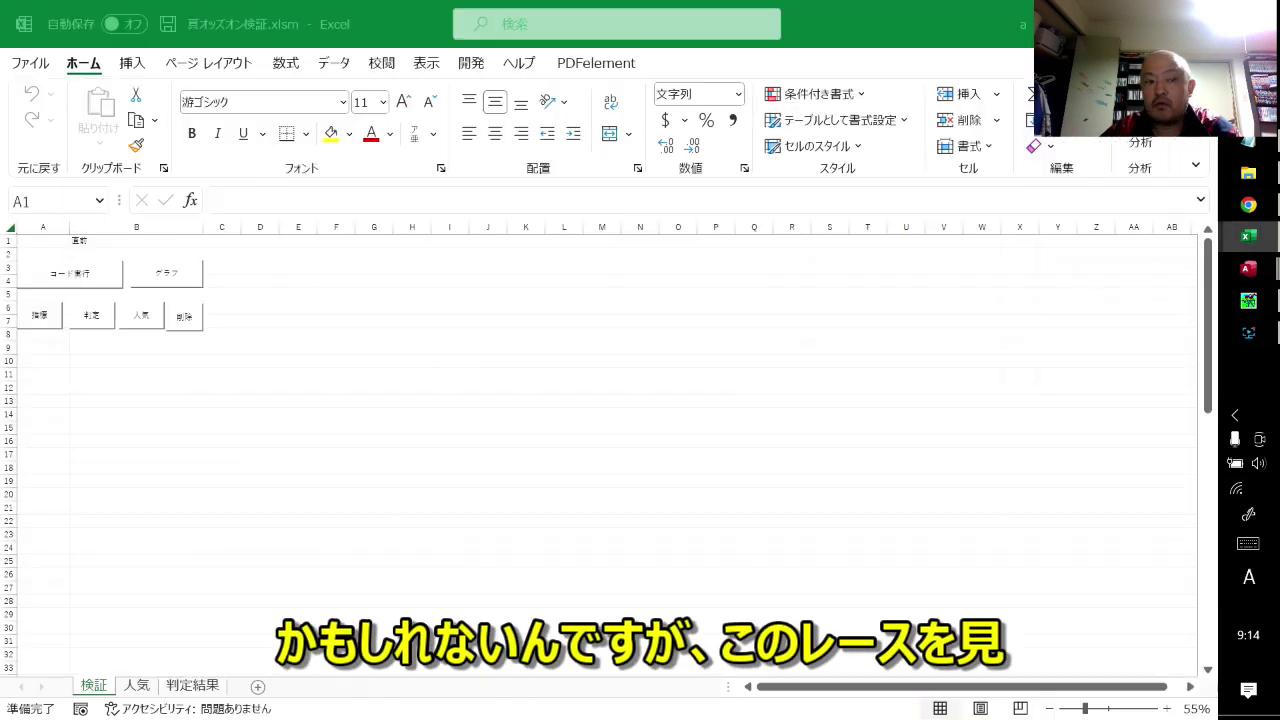
{"action": "key", "text": "ctrl+v"}
{"action": "left_click", "coordinate": [57, 272]}
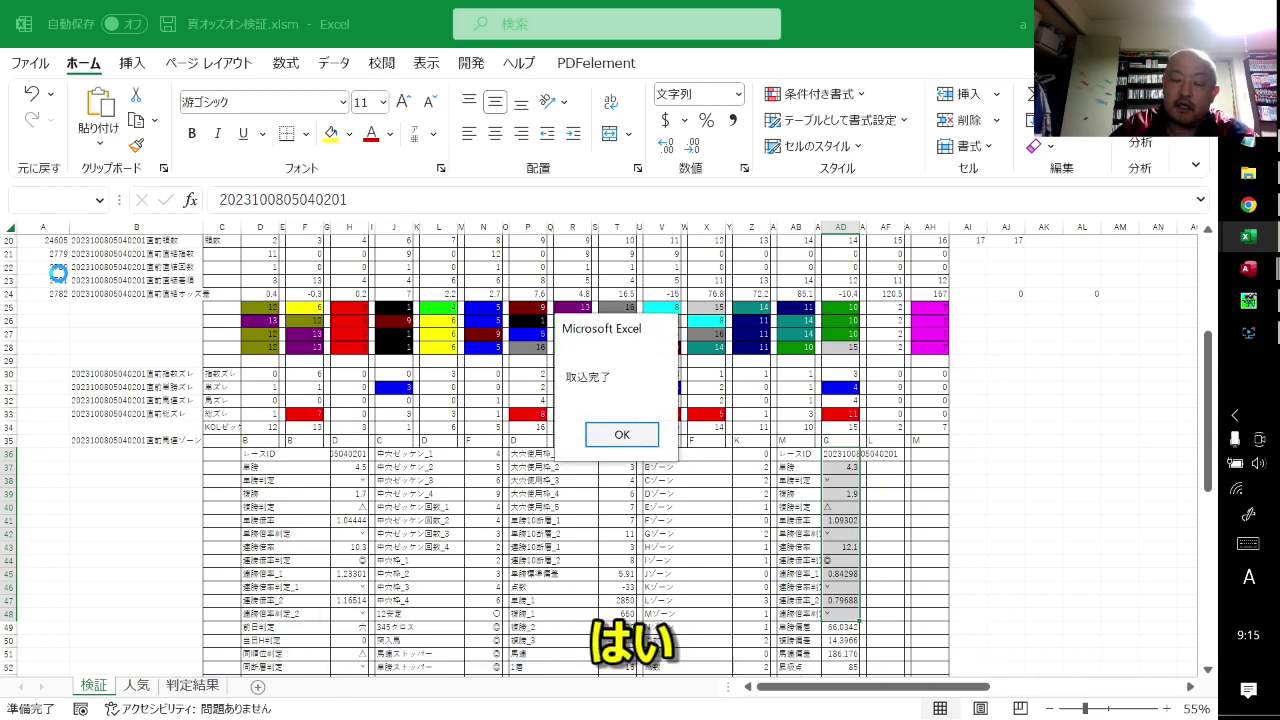
{"action": "key", "text": "Return"}
- Colour-code the race indicator rows and zoom the sheet to 85% with column B in view
{"action": "scroll", "coordinate": [30, 375], "scroll_direction": "up", "scroll_amount": 3}
{"action": "scroll", "coordinate": [35, 380], "scroll_direction": "up", "scroll_amount": 2}
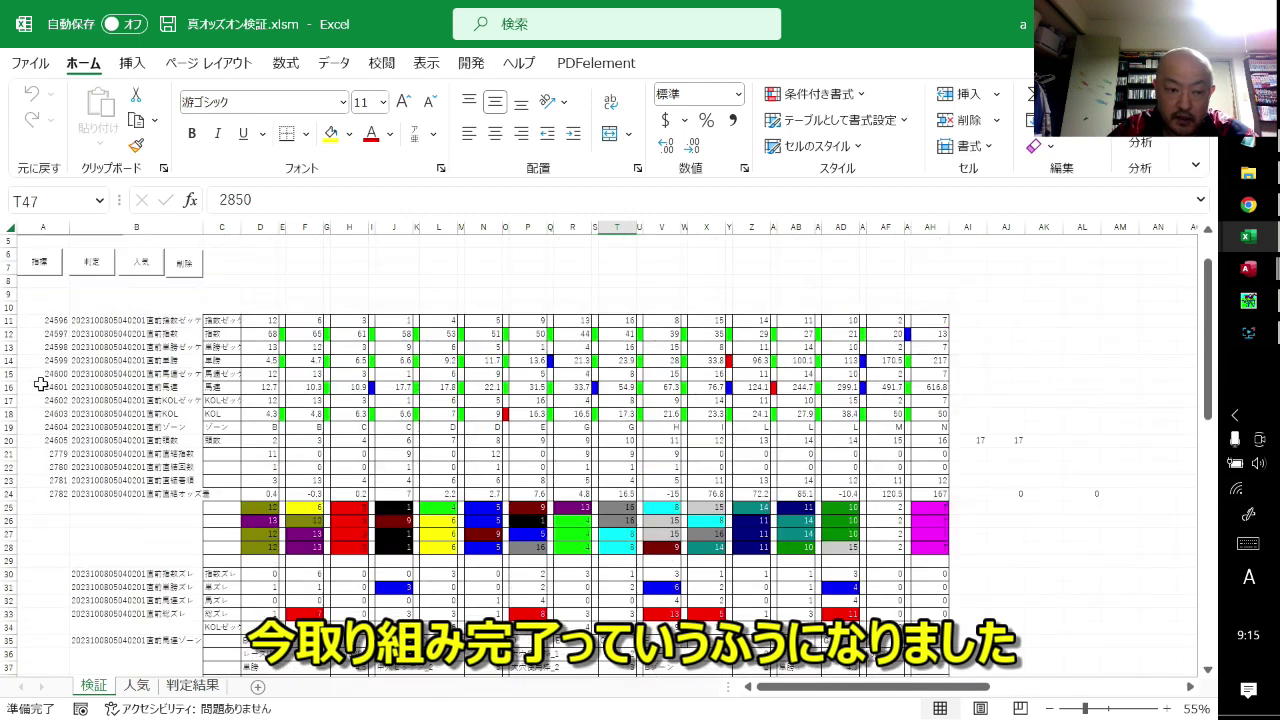
{"action": "scroll", "coordinate": [34, 350], "scroll_direction": "up", "scroll_amount": 2}
{"action": "left_click", "coordinate": [31, 318]}
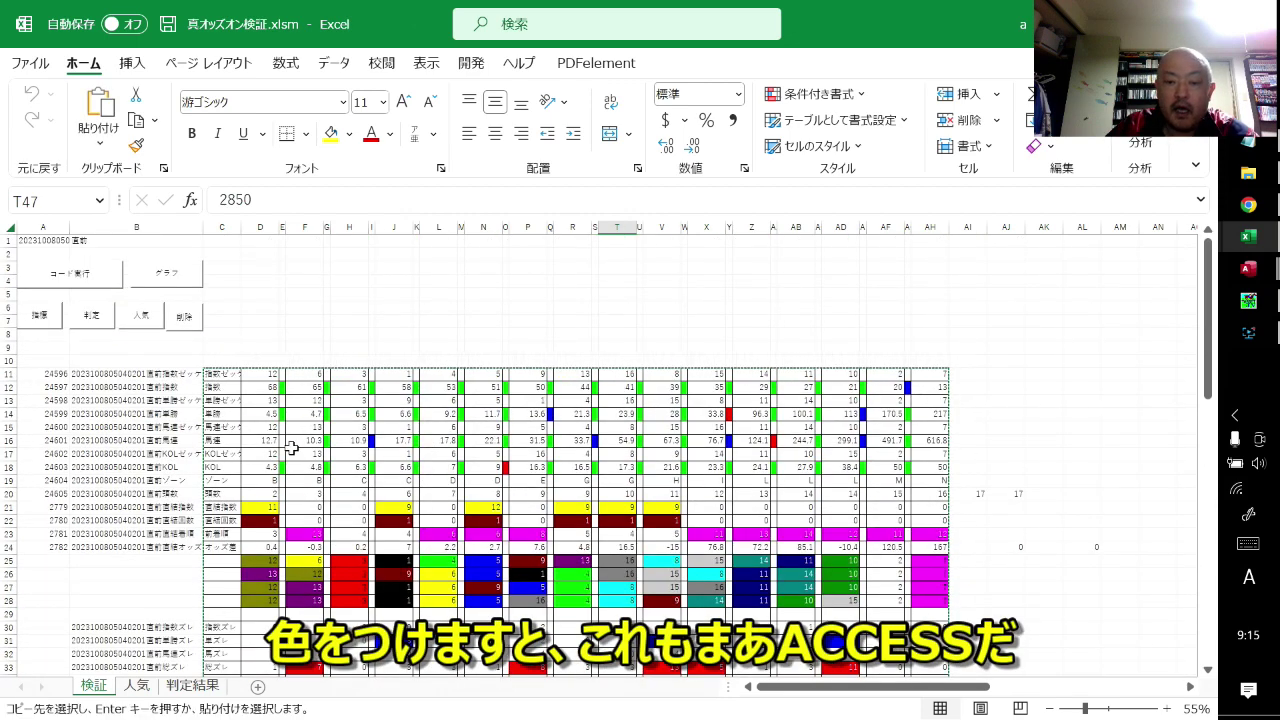
{"action": "scroll", "coordinate": [290, 448], "scroll_direction": "down", "scroll_amount": 1}
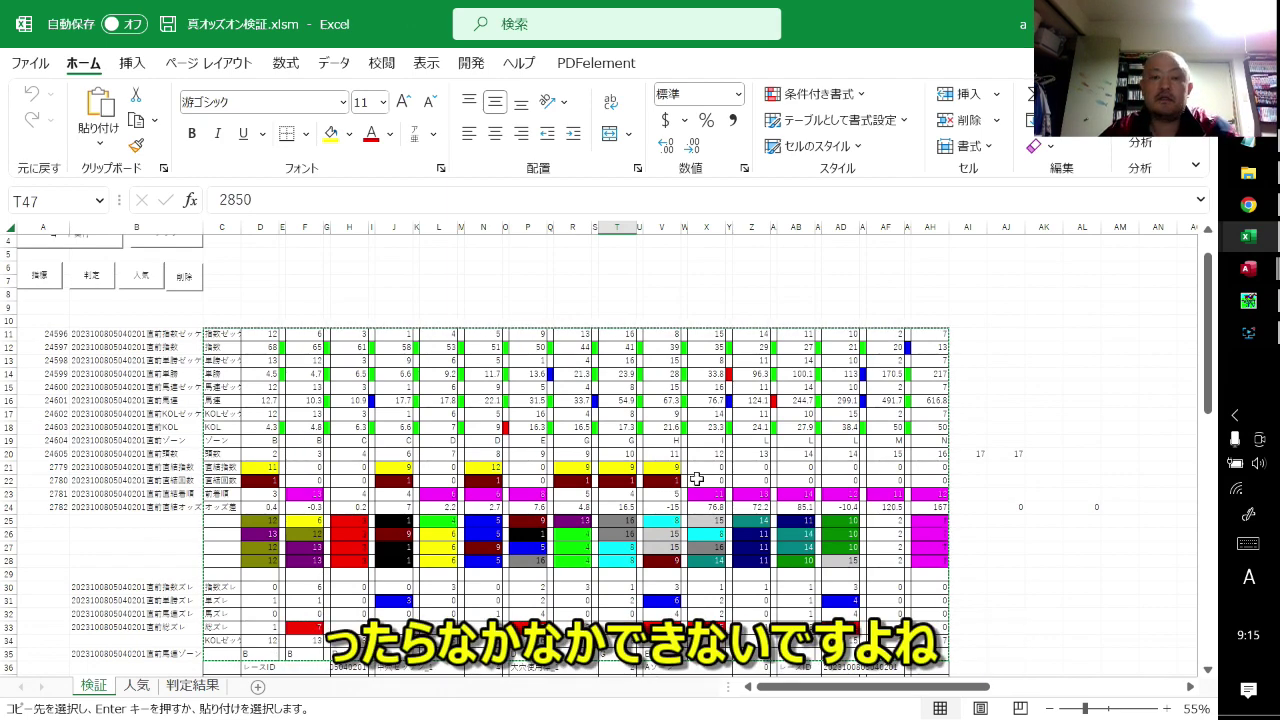
{"action": "scroll", "coordinate": [695, 479], "scroll_direction": "up", "scroll_amount": 1, "text": "ctrl"}
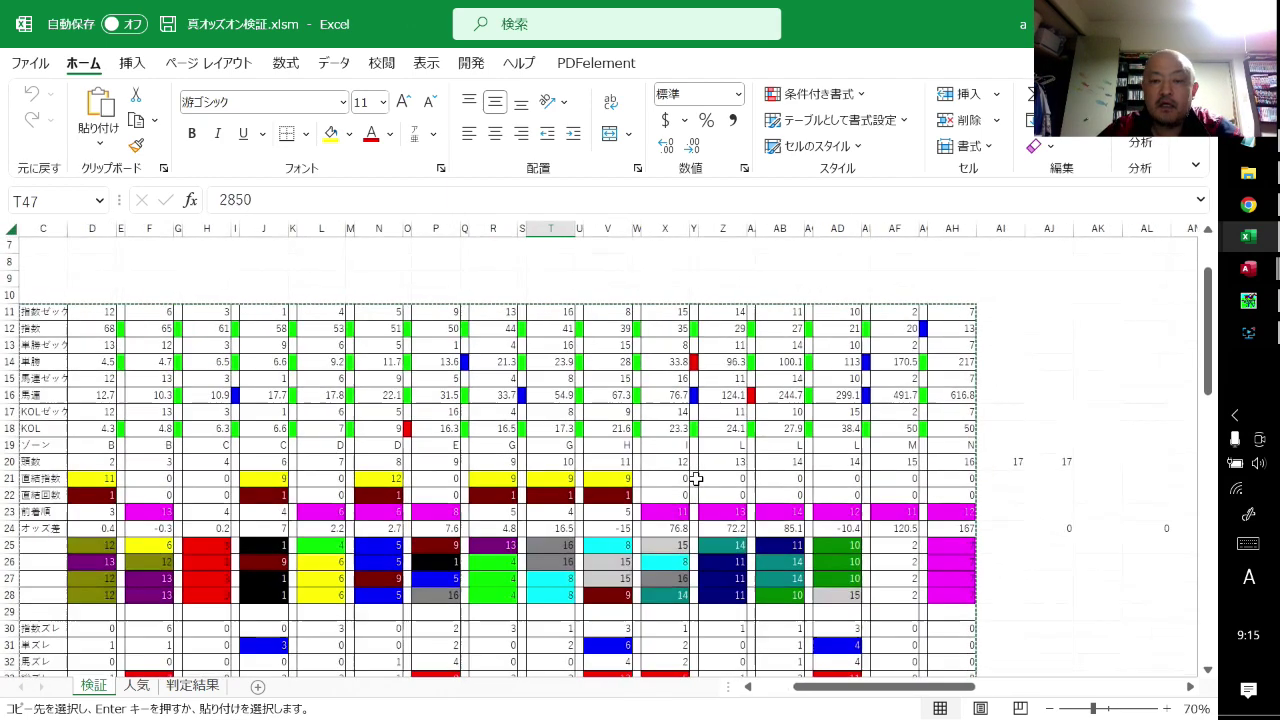
{"action": "scroll", "coordinate": [695, 479], "scroll_direction": "up", "scroll_amount": 1, "text": "ctrl"}
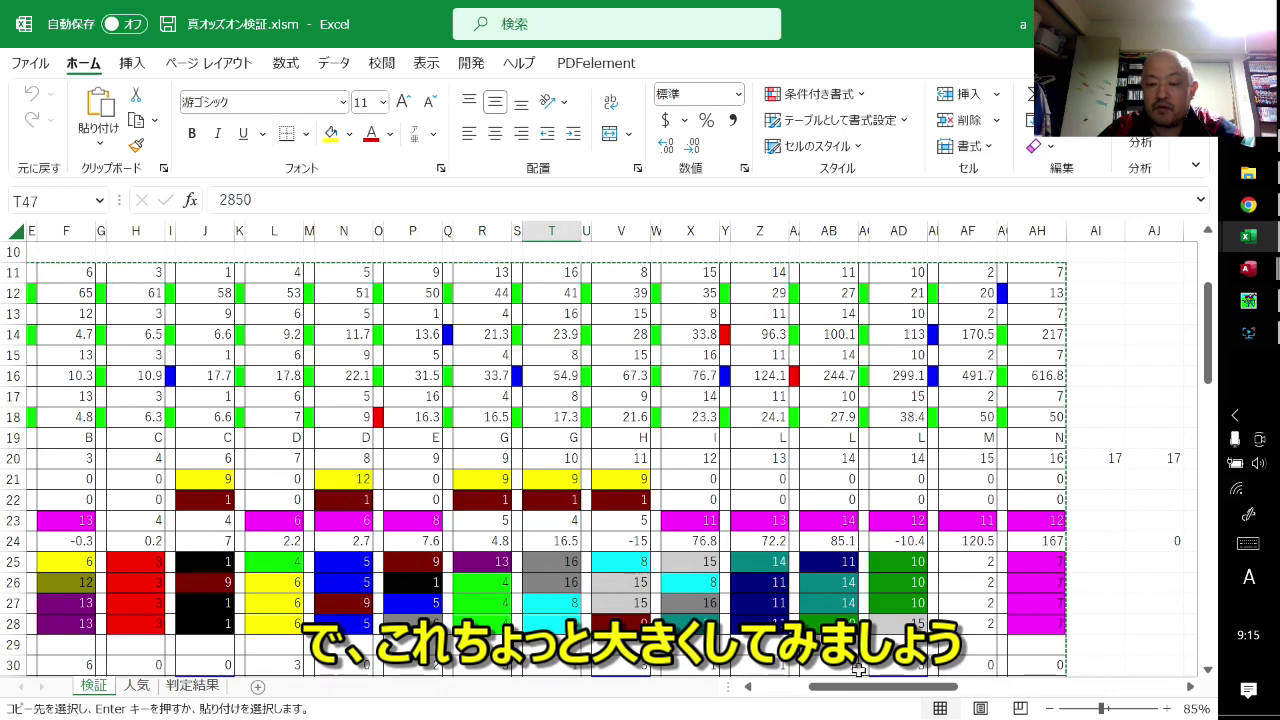
{"action": "left_click_drag", "start_coordinate": [827, 688], "coordinate": [816, 688]}
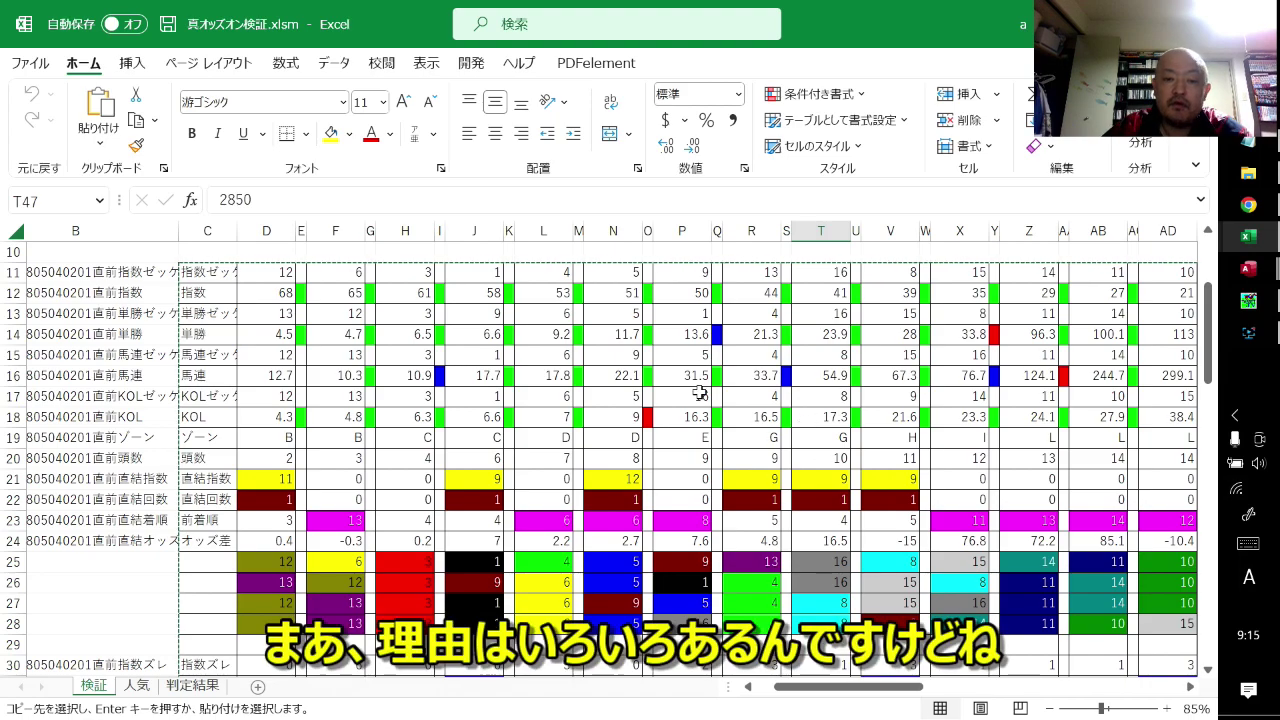
{"action": "scroll", "coordinate": [687, 396], "scroll_direction": "down", "scroll_amount": 2}
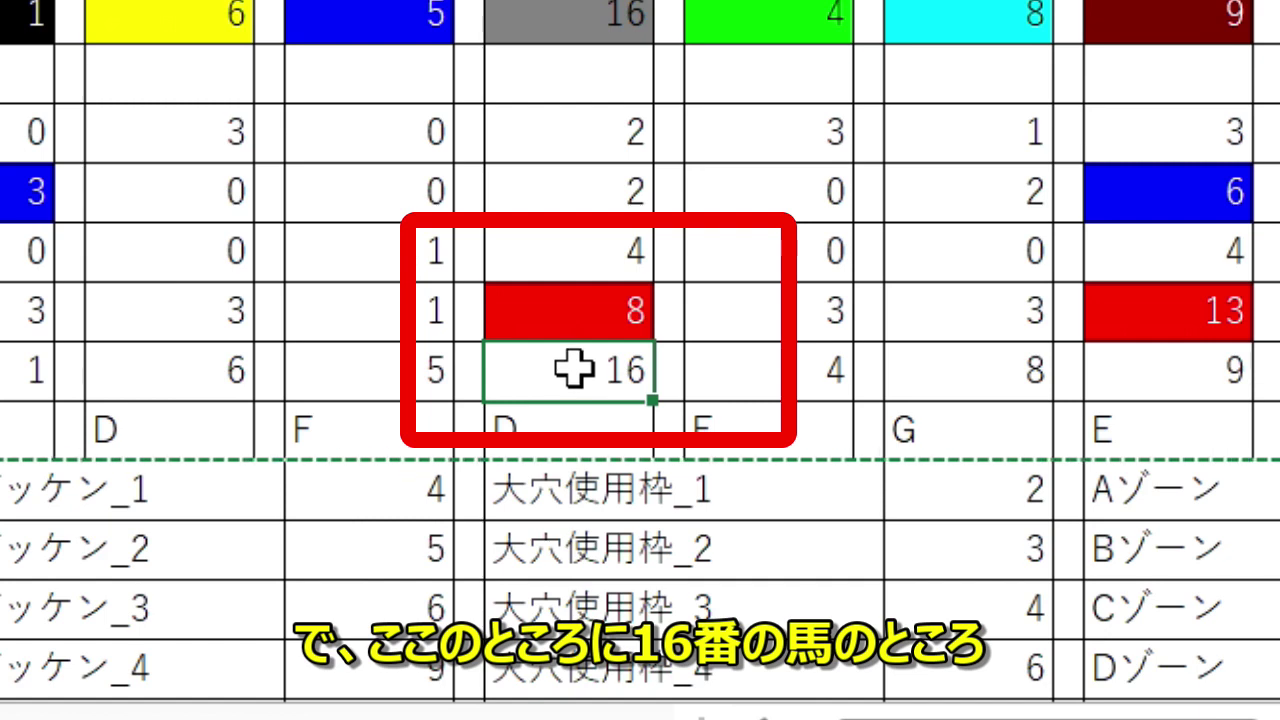
{"action": "left_click", "coordinate": [577, 309]}
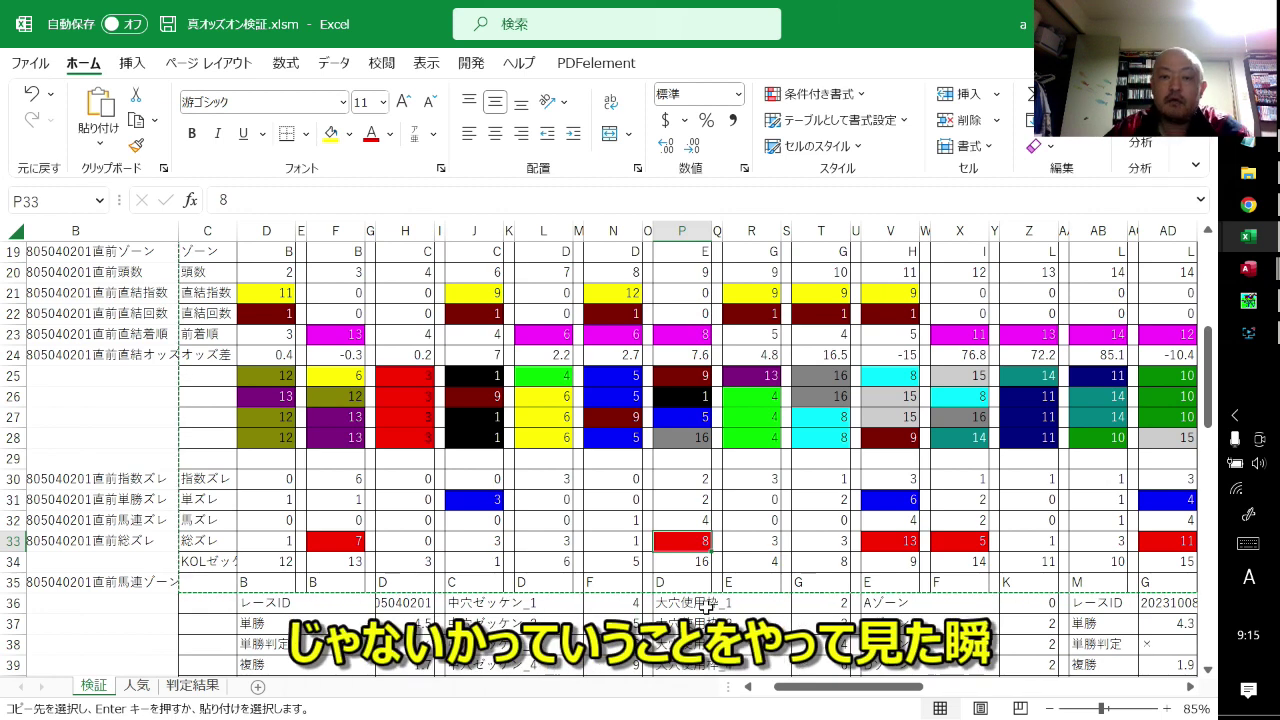
{"action": "scroll", "coordinate": [706, 605], "scroll_direction": "up", "scroll_amount": 3}
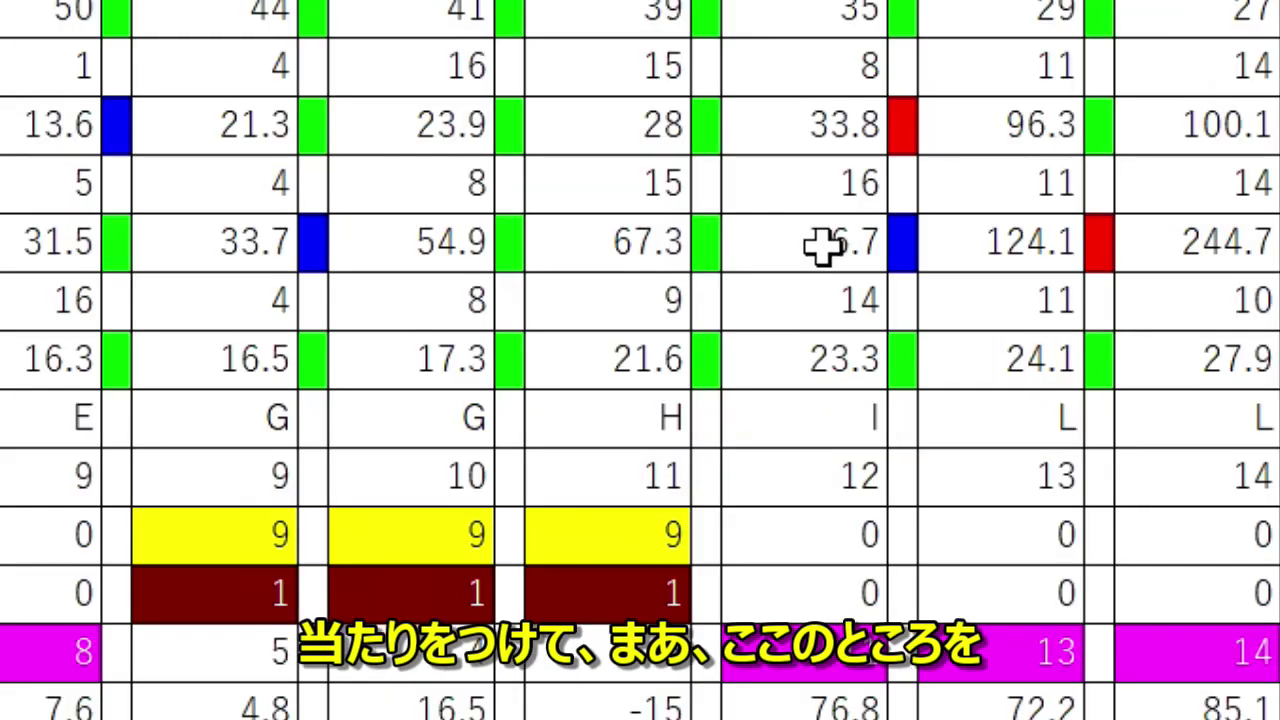
{"action": "left_click", "coordinate": [822, 246]}
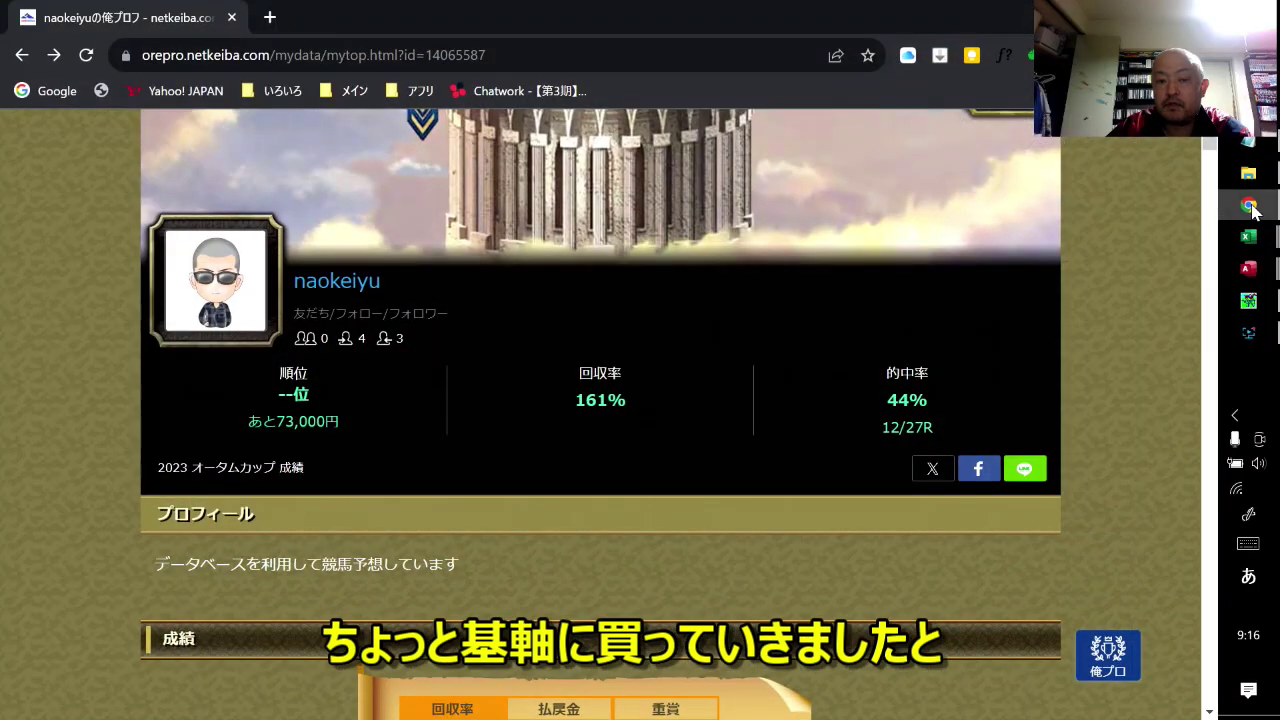
- Scroll netkeiba down to the 東京 1R prediction's 買い目 showing the 13-16 馬連 paying 8,010円
{"action": "scroll", "coordinate": [540, 499], "scroll_direction": "down", "scroll_amount": 3}
{"action": "scroll", "coordinate": [540, 499], "scroll_direction": "down", "scroll_amount": 5}
{"action": "scroll", "coordinate": [540, 499], "scroll_direction": "down", "scroll_amount": 5}
{"action": "scroll", "coordinate": [540, 499], "scroll_direction": "down", "scroll_amount": 5}
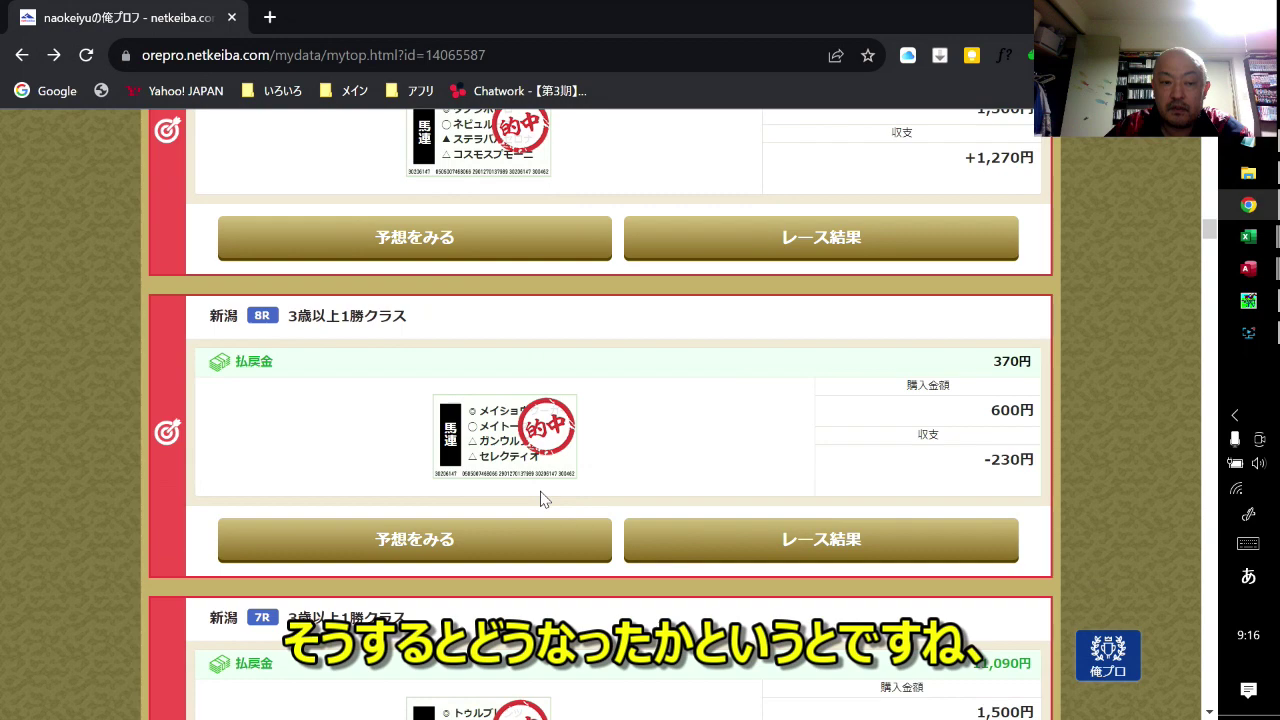
{"action": "scroll", "coordinate": [540, 499], "scroll_direction": "down", "scroll_amount": 5}
{"action": "scroll", "coordinate": [540, 499], "scroll_direction": "down", "scroll_amount": 3}
{"action": "scroll", "coordinate": [540, 499], "scroll_direction": "down", "scroll_amount": 2}
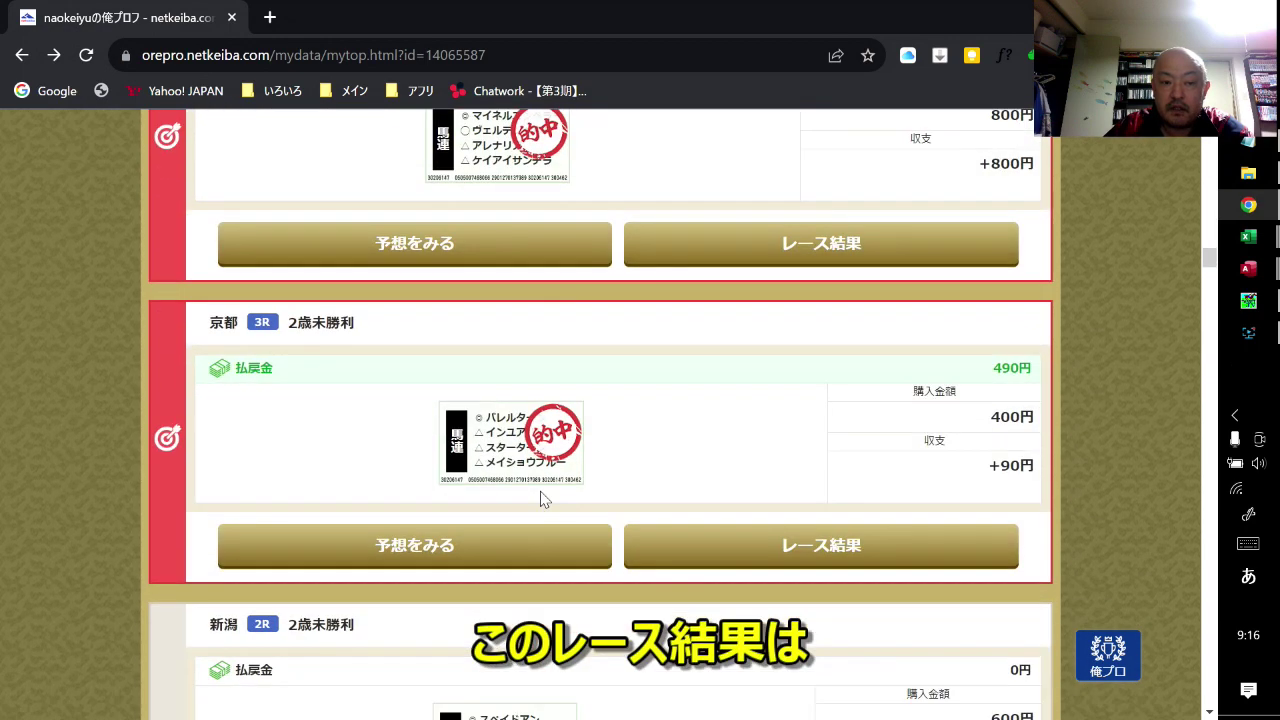
{"action": "scroll", "coordinate": [540, 499], "scroll_direction": "down", "scroll_amount": 3}
{"action": "scroll", "coordinate": [540, 499], "scroll_direction": "down", "scroll_amount": 5}
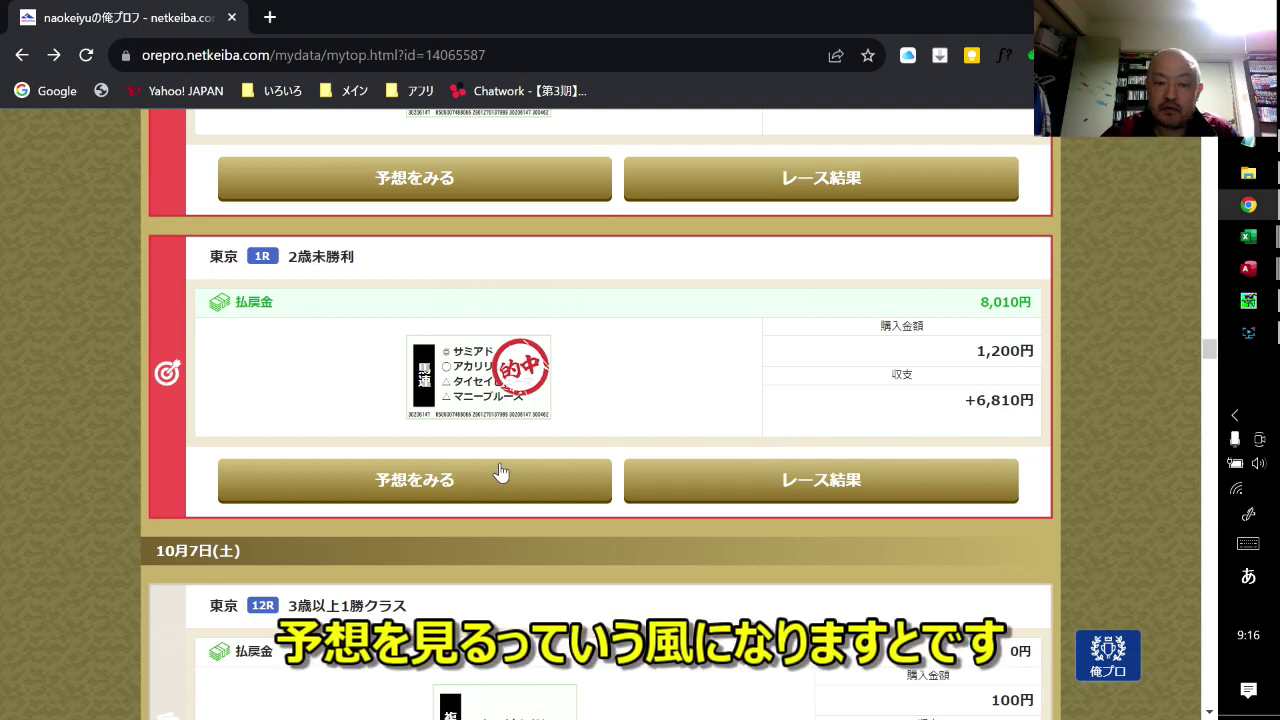
{"action": "scroll", "coordinate": [488, 484], "scroll_direction": "down", "scroll_amount": 5}
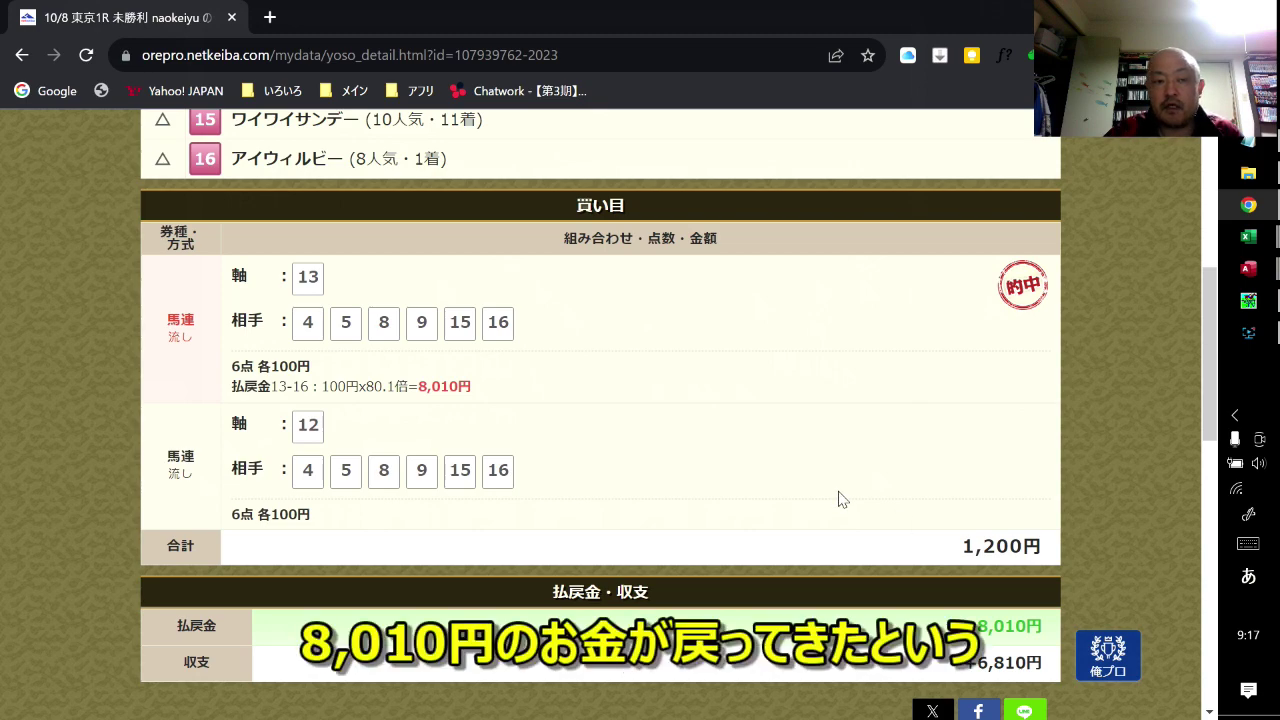
- Scroll the bet table slightly and bring the 真オッズオン検証.xlsm Excel workbook back to the front
{"action": "scroll", "coordinate": [840, 500], "scroll_direction": "up", "scroll_amount": 1}
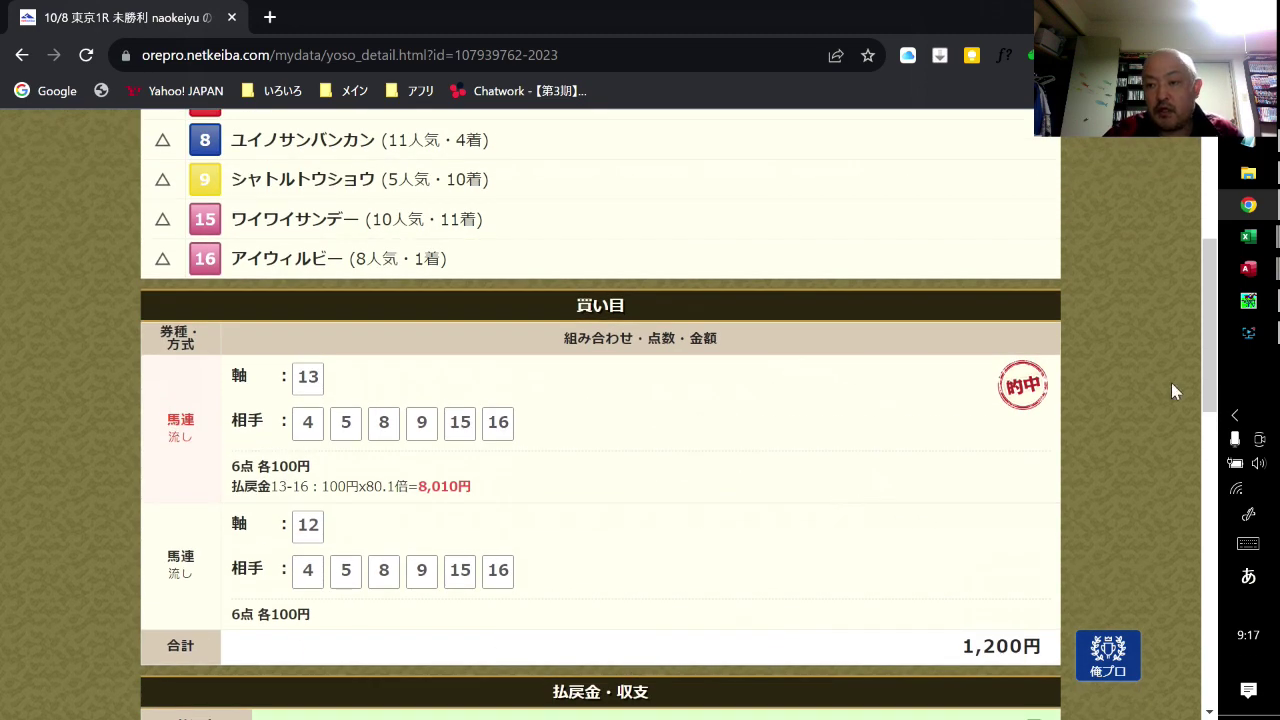
{"action": "mouse_move", "coordinate": [1248, 236]}
{"action": "left_click", "coordinate": [1120, 300]}
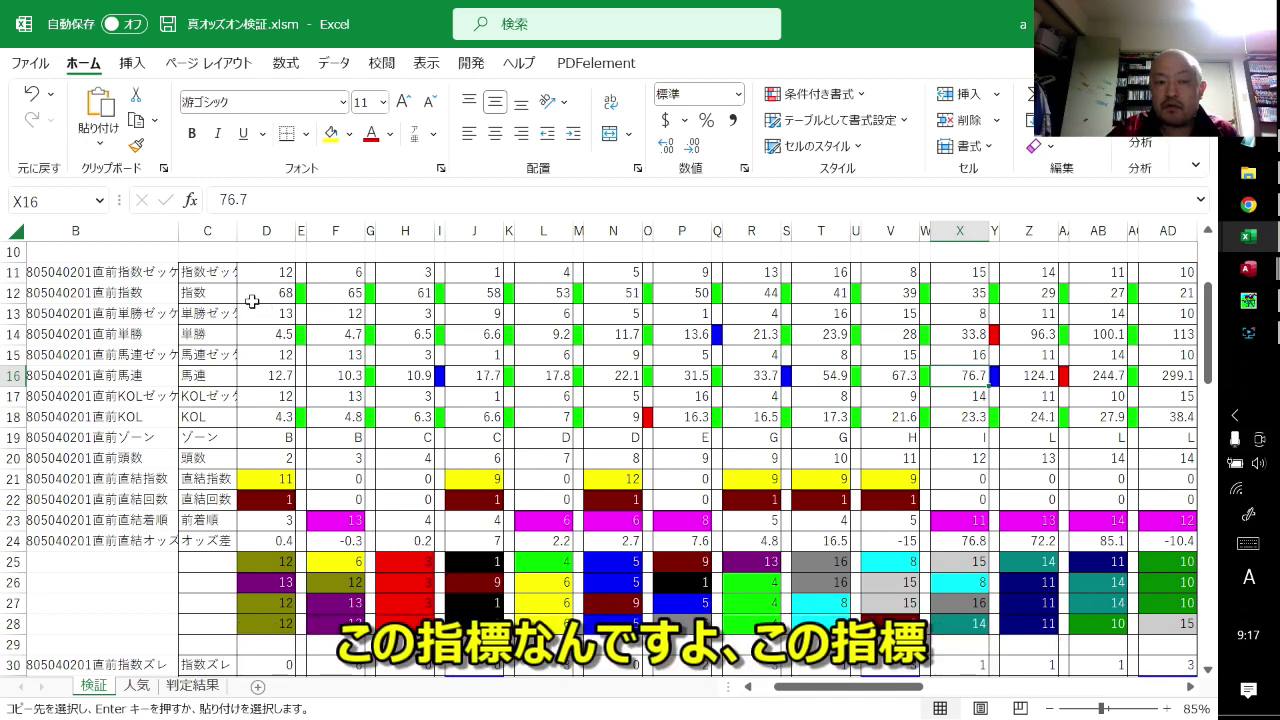
{"action": "mouse_move", "coordinate": [271, 274]}
{"action": "left_mouse_down"}
{"action": "mouse_move", "coordinate": [670, 508]}
{"action": "mouse_move", "coordinate": [705, 655]}
{"action": "left_mouse_up"}
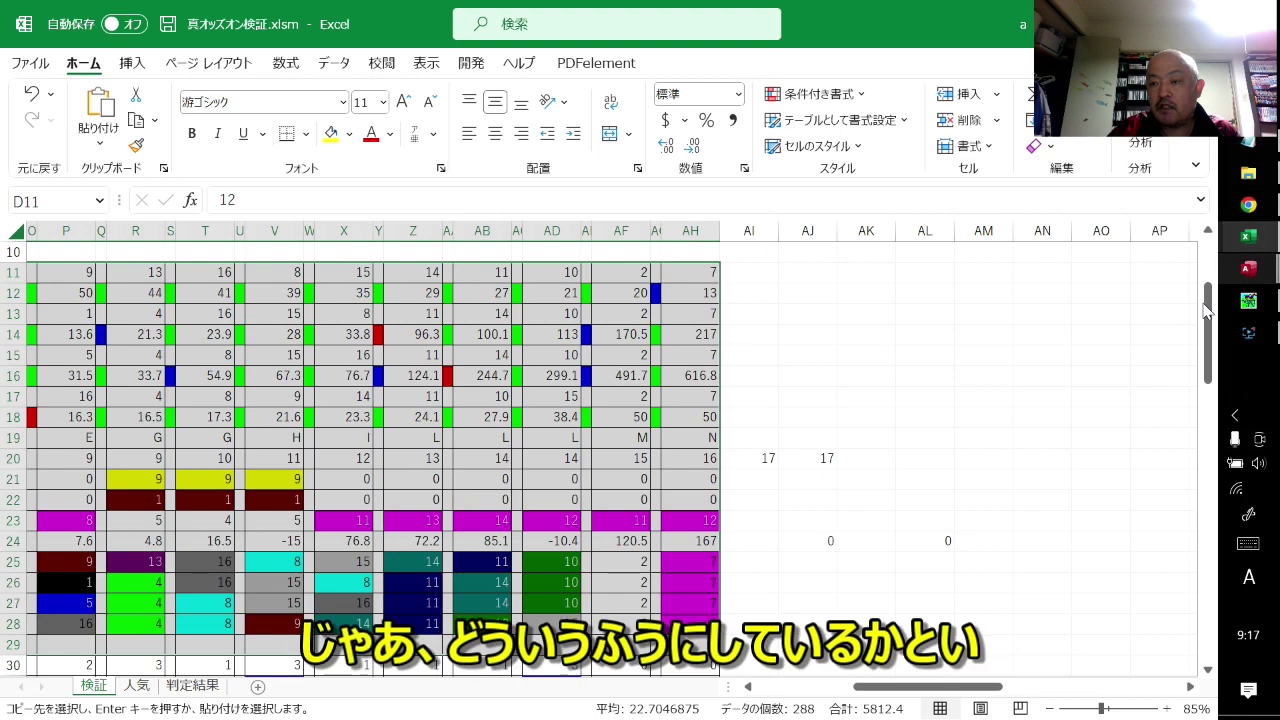
{"action": "key", "text": "ctrl+BackSpace"}
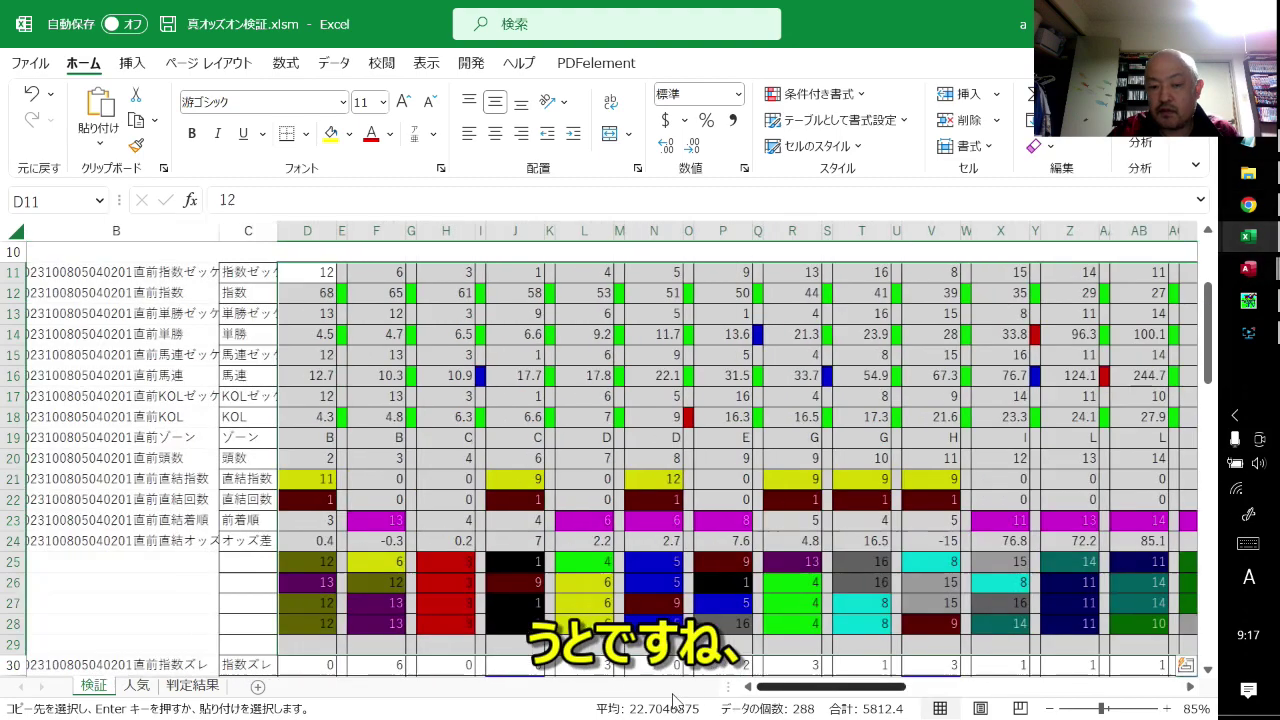
{"action": "scroll", "coordinate": [684, 478], "scroll_direction": "down", "scroll_amount": 8}
{"action": "scroll", "coordinate": [684, 478], "scroll_direction": "down", "scroll_amount": 1}
{"action": "scroll", "coordinate": [666, 491], "scroll_direction": "up", "scroll_amount": 2}
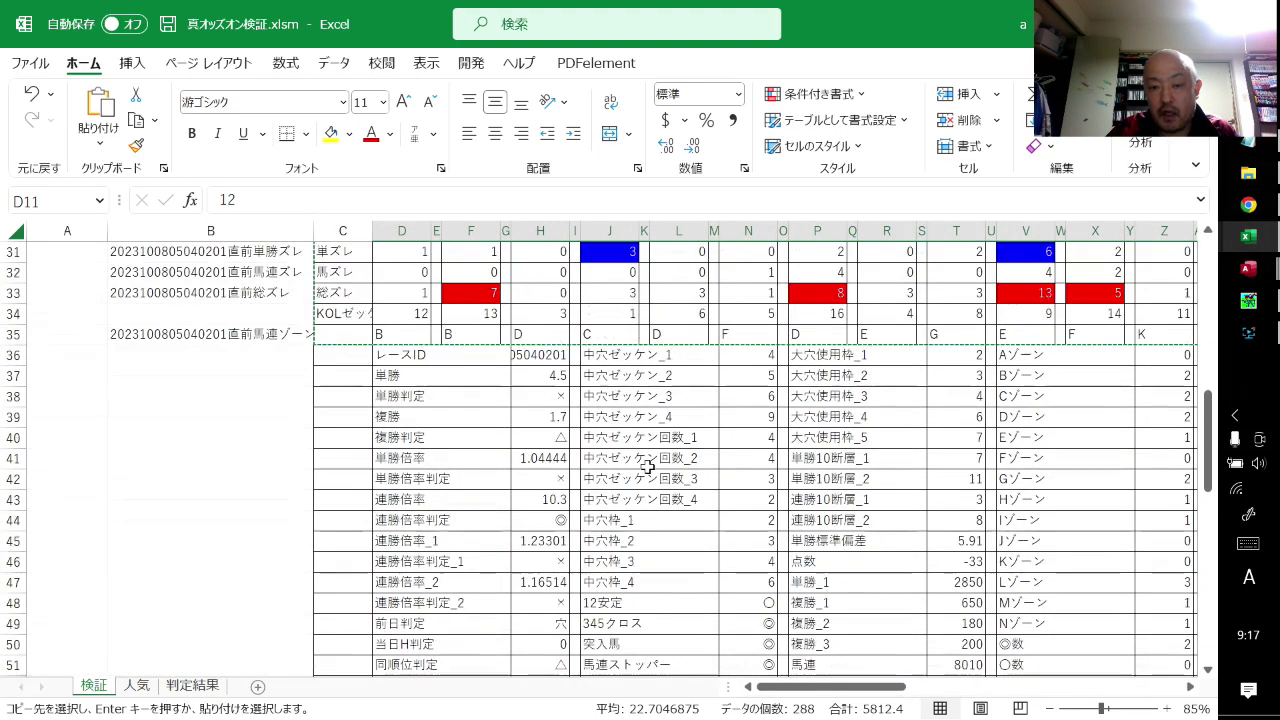
{"action": "mouse_move", "coordinate": [413, 364]}
{"action": "left_mouse_down"}
{"action": "mouse_move", "coordinate": [1170, 548]}
{"action": "mouse_move", "coordinate": [1062, 714]}
{"action": "mouse_move", "coordinate": [1040, 627]}
{"action": "left_mouse_up"}
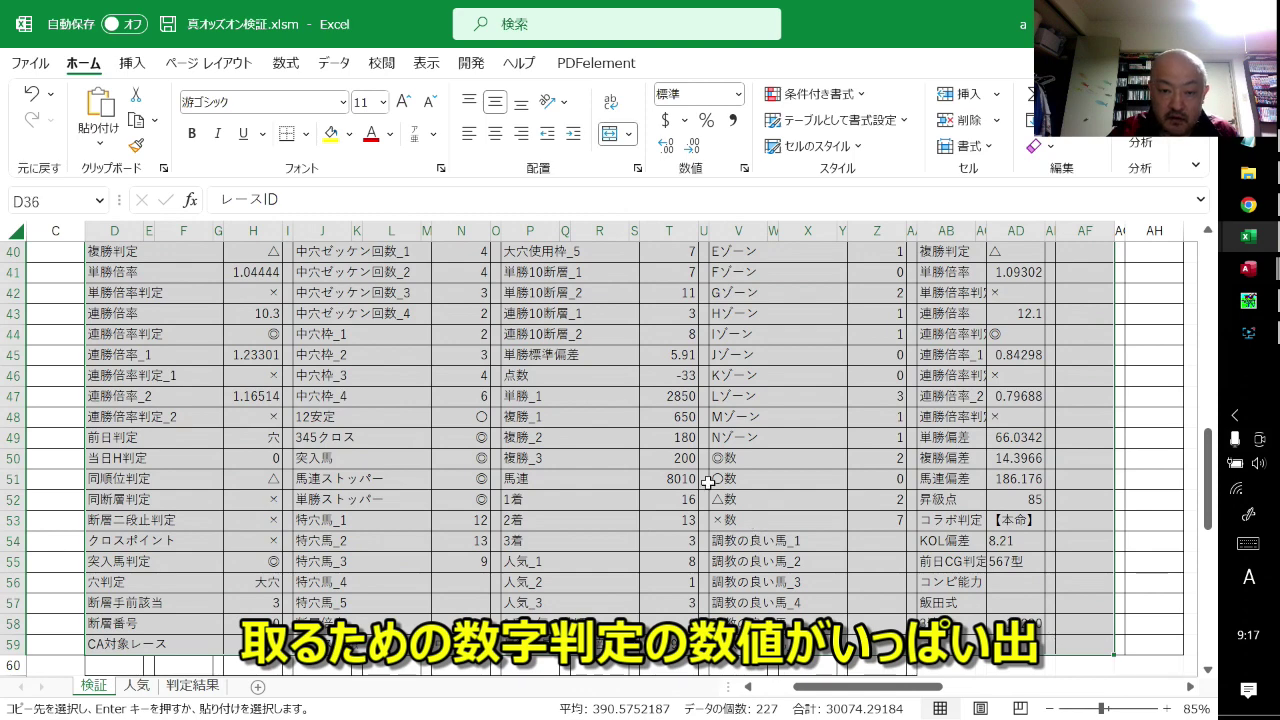
{"action": "scroll", "coordinate": [707, 483], "scroll_direction": "up", "scroll_amount": 4}
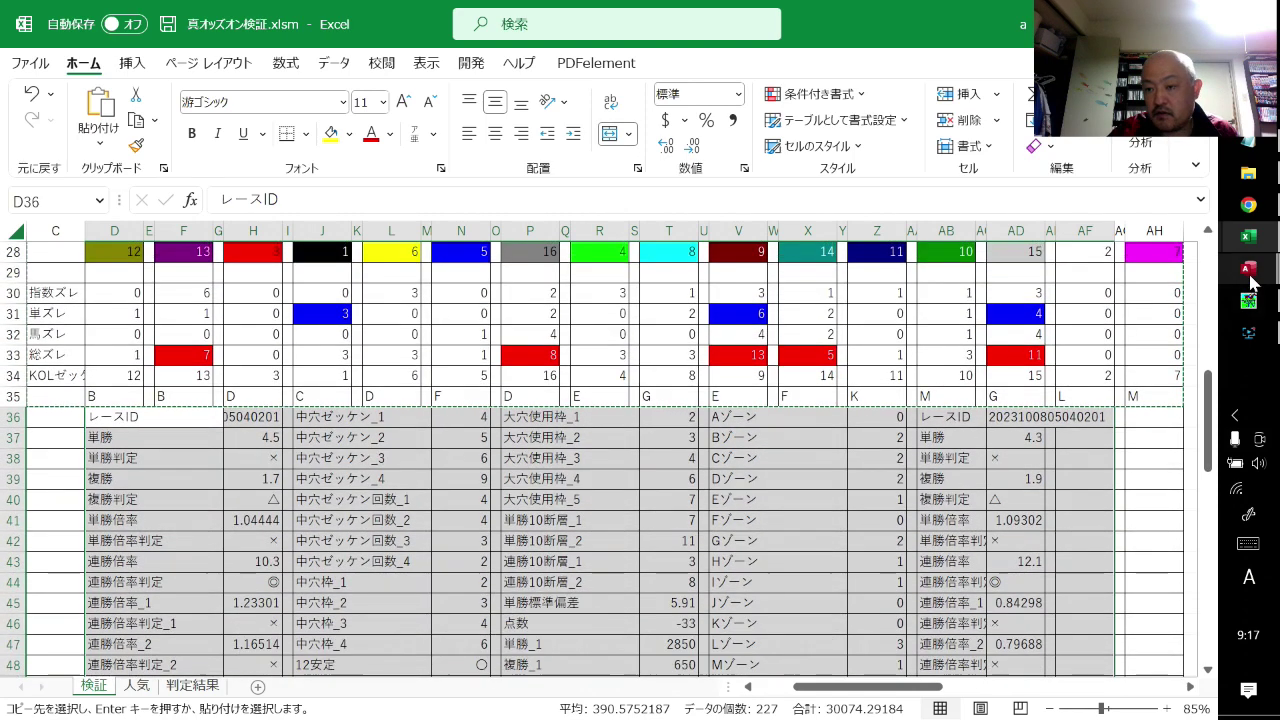
{"action": "mouse_move", "coordinate": [1248, 281]}
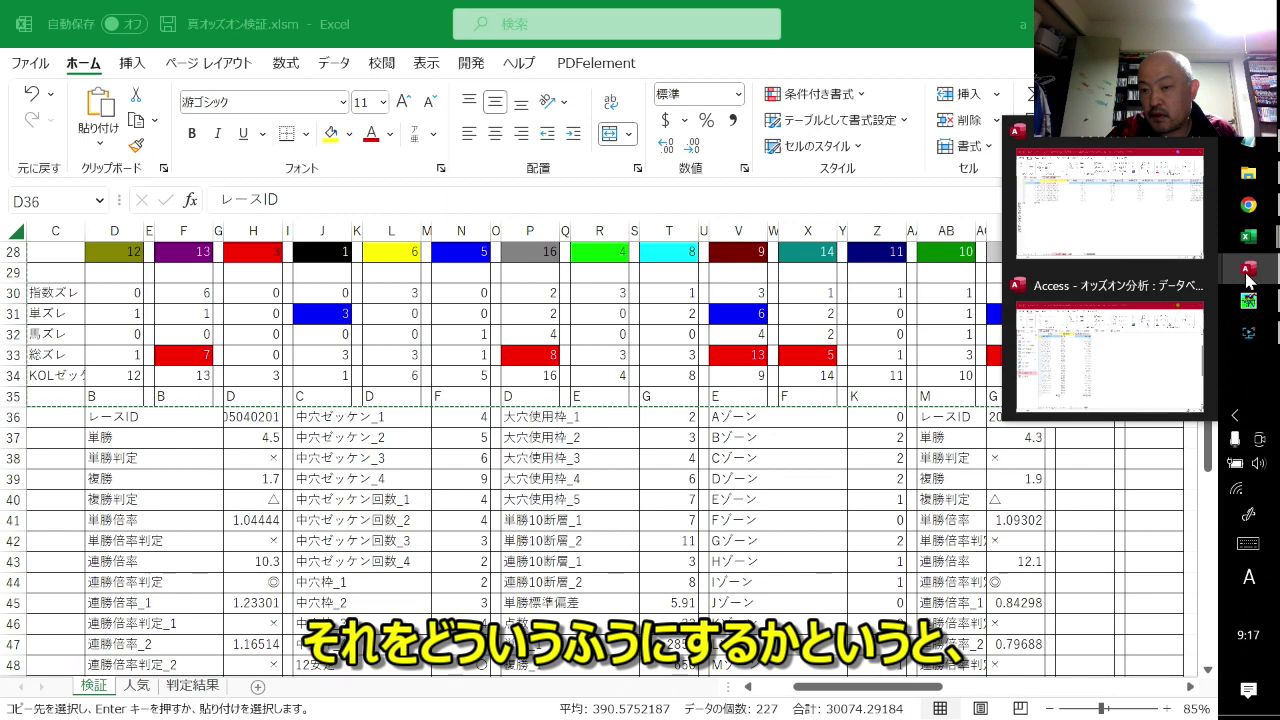
{"action": "left_click", "coordinate": [1190, 350]}
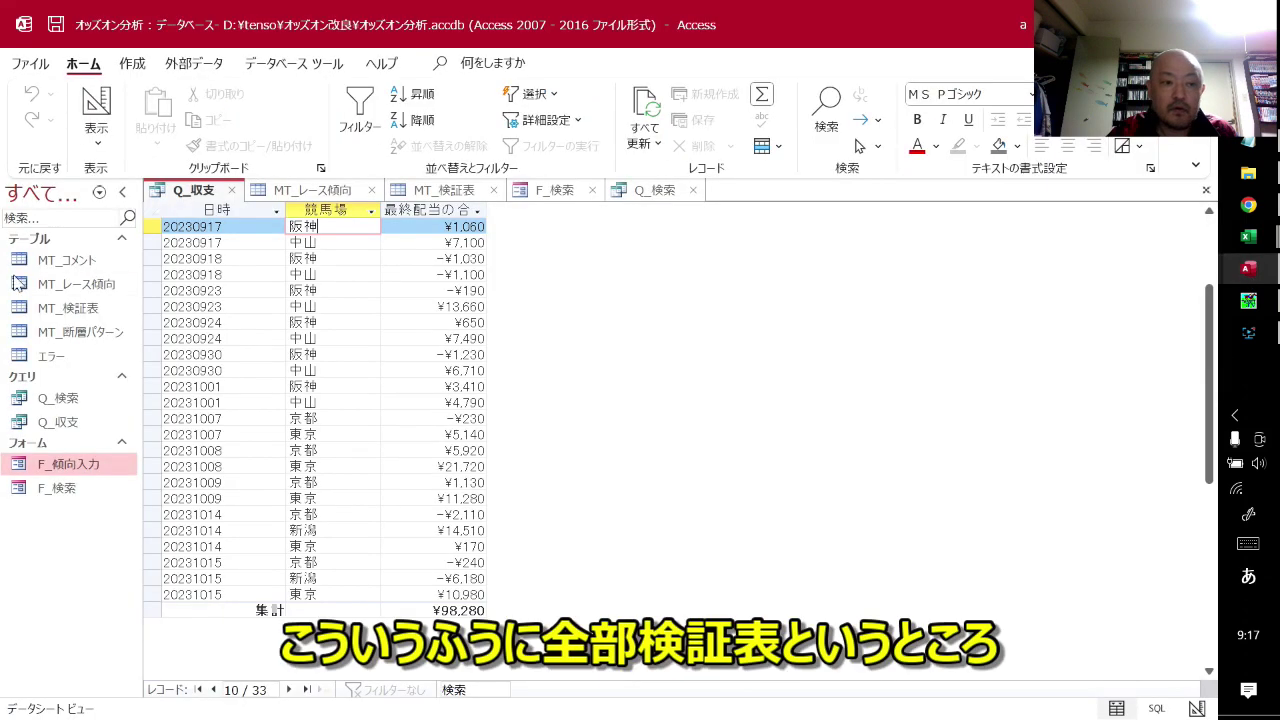
- Open the MT_検証表 table full-width and select record 173's race ID
{"action": "double_click", "coordinate": [68, 309]}
{"action": "left_click", "coordinate": [122, 193]}
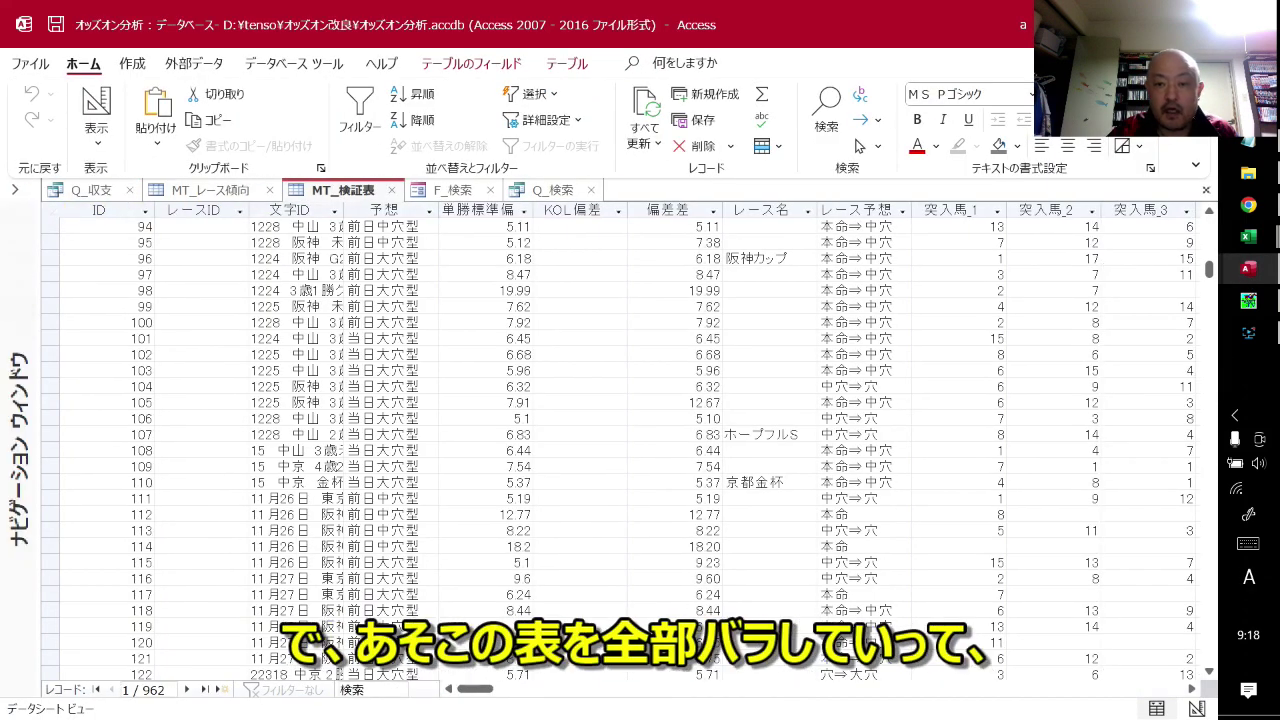
{"action": "scroll", "coordinate": [257, 291], "scroll_direction": "down", "scroll_amount": 3}
{"action": "scroll", "coordinate": [257, 291], "scroll_direction": "down", "scroll_amount": 2}
{"action": "scroll", "coordinate": [257, 291], "scroll_direction": "down", "scroll_amount": 4}
{"action": "scroll", "coordinate": [257, 291], "scroll_direction": "down", "scroll_amount": 11}
{"action": "scroll", "coordinate": [257, 291], "scroll_direction": "down", "scroll_amount": 4}
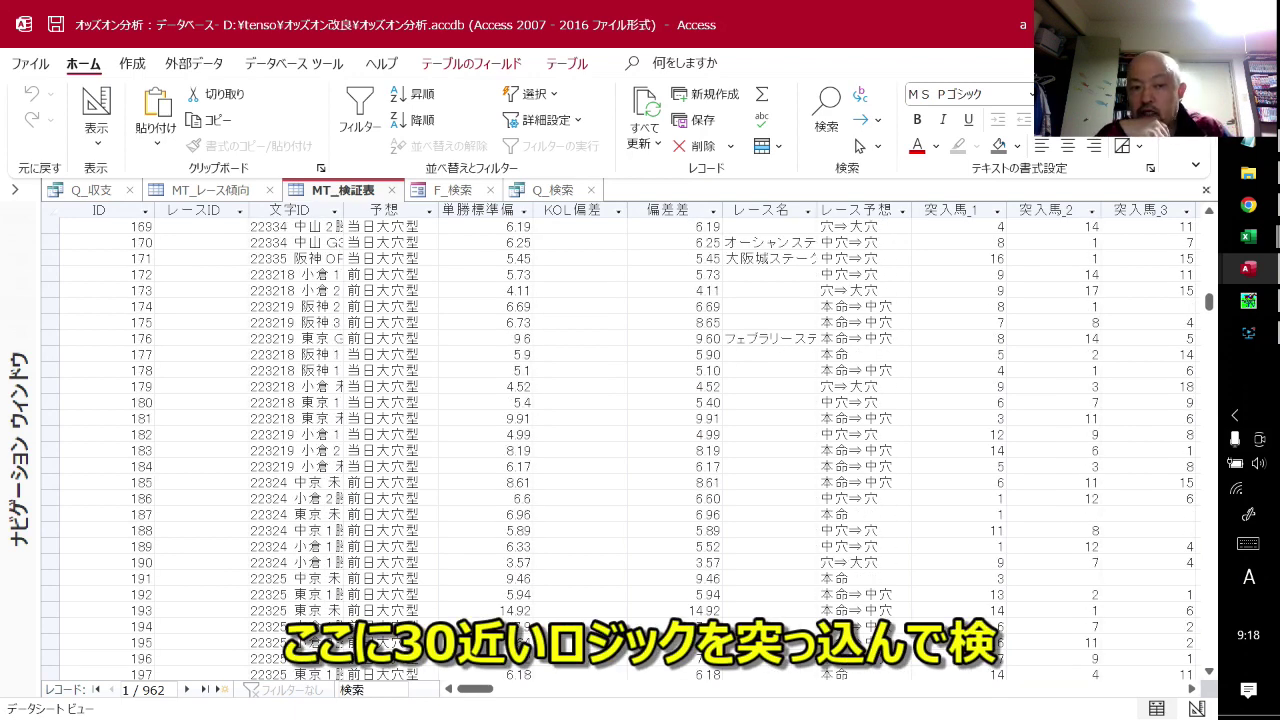
{"action": "left_click", "coordinate": [200, 290]}
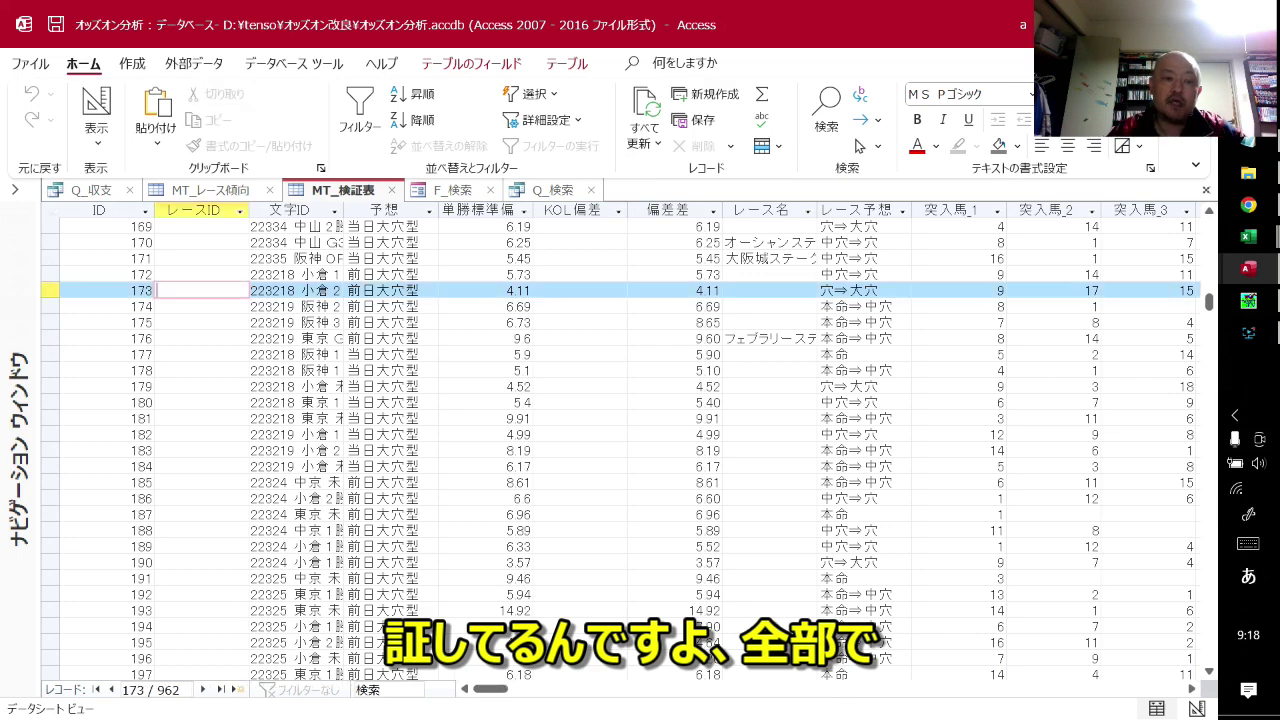
- Jump to the last record 962, return to record 1, then switch to the Excel workbook
{"action": "key", "text": "Down"}
{"action": "key", "text": "ctrl+Down"}
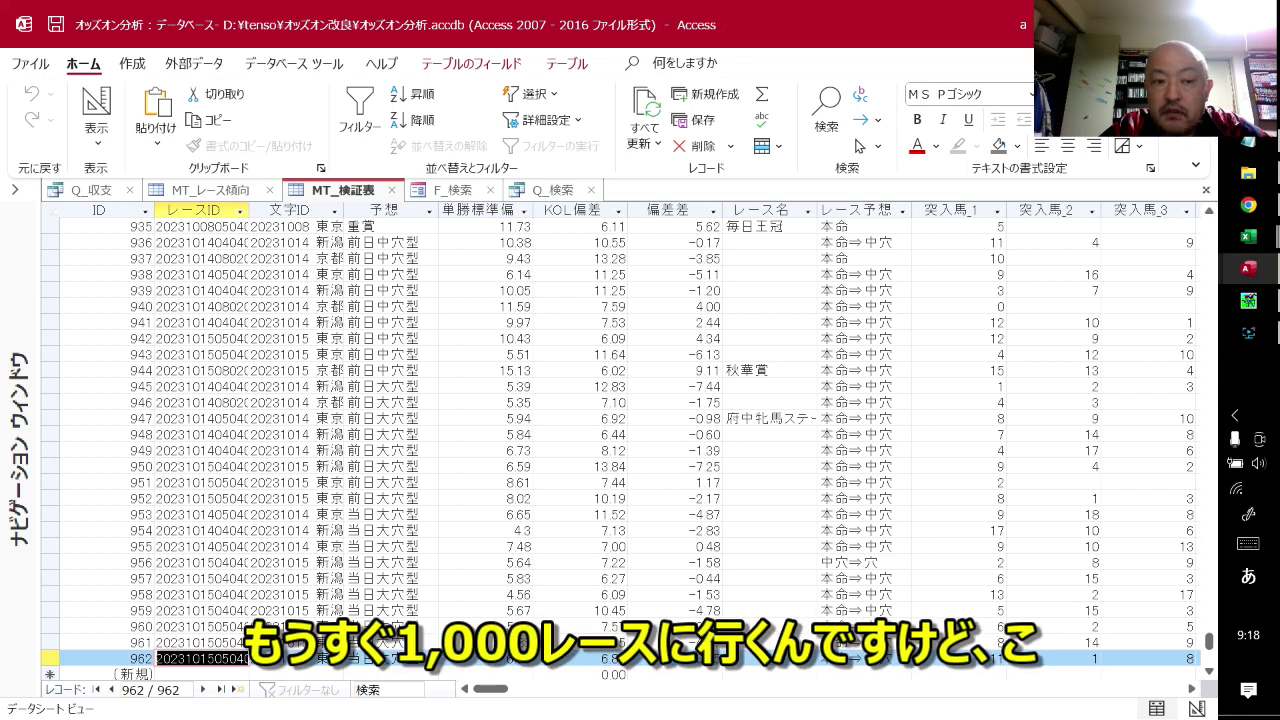
{"action": "key", "text": "Up"}
{"action": "key", "text": "Up"}
{"action": "key", "text": "Up"}
{"action": "key", "text": "Up"}
{"action": "key", "text": "Up"}
{"action": "key", "text": "Up"}
{"action": "key", "text": "Up"}
{"action": "key", "text": "Up"}
{"action": "key", "text": "Up"}
{"action": "key", "text": "Up"}
{"action": "key", "text": "Up"}
{"action": "key", "text": "Up"}
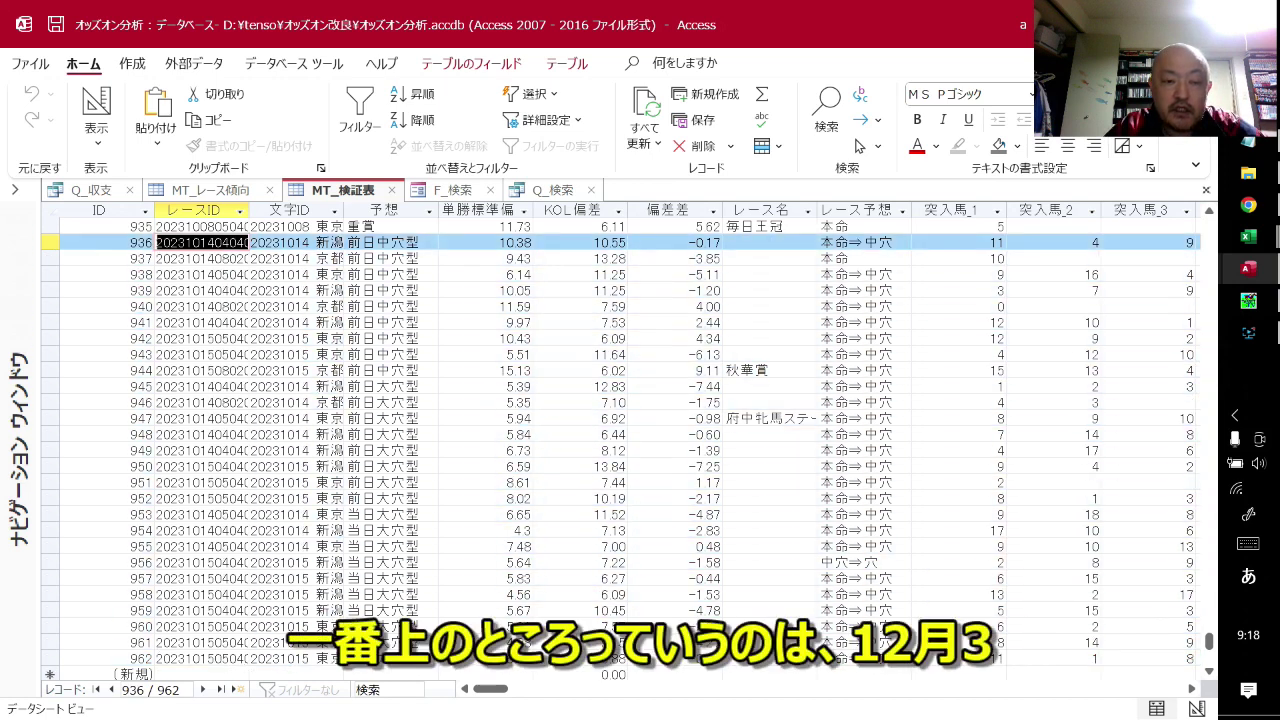
{"action": "key", "text": "ctrl+Up"}
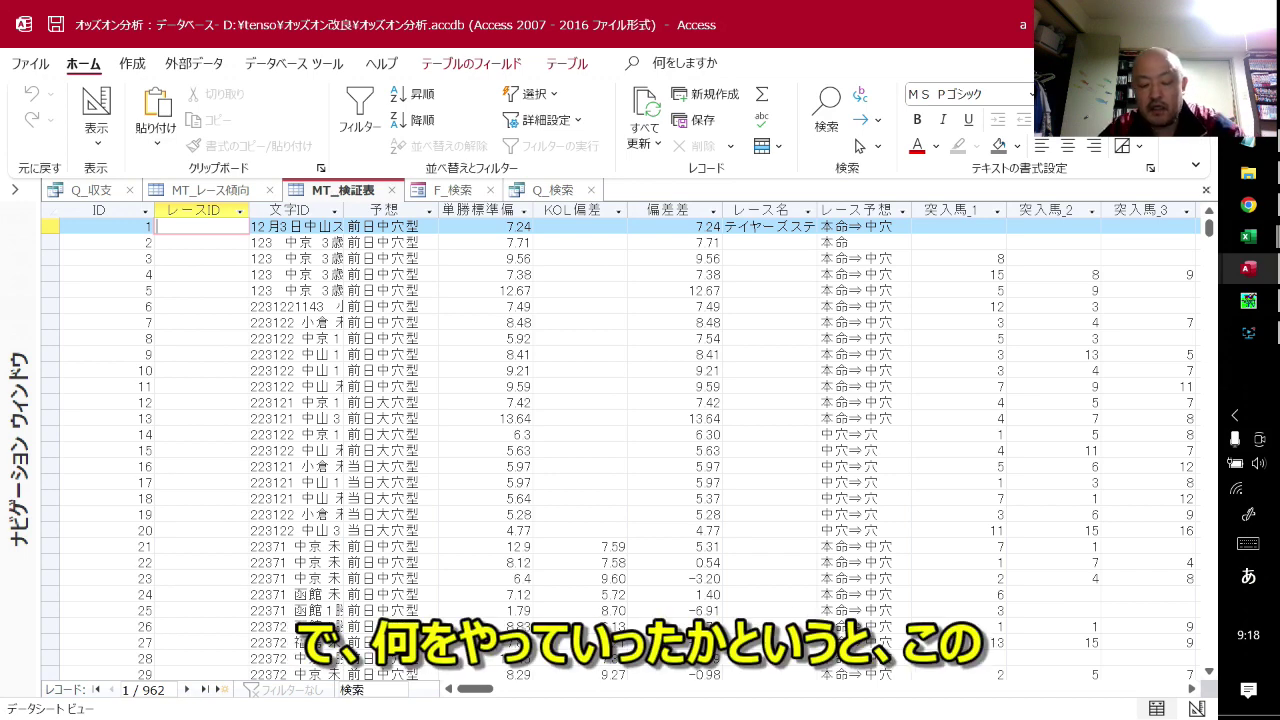
{"action": "key", "text": "alt+Tab"}
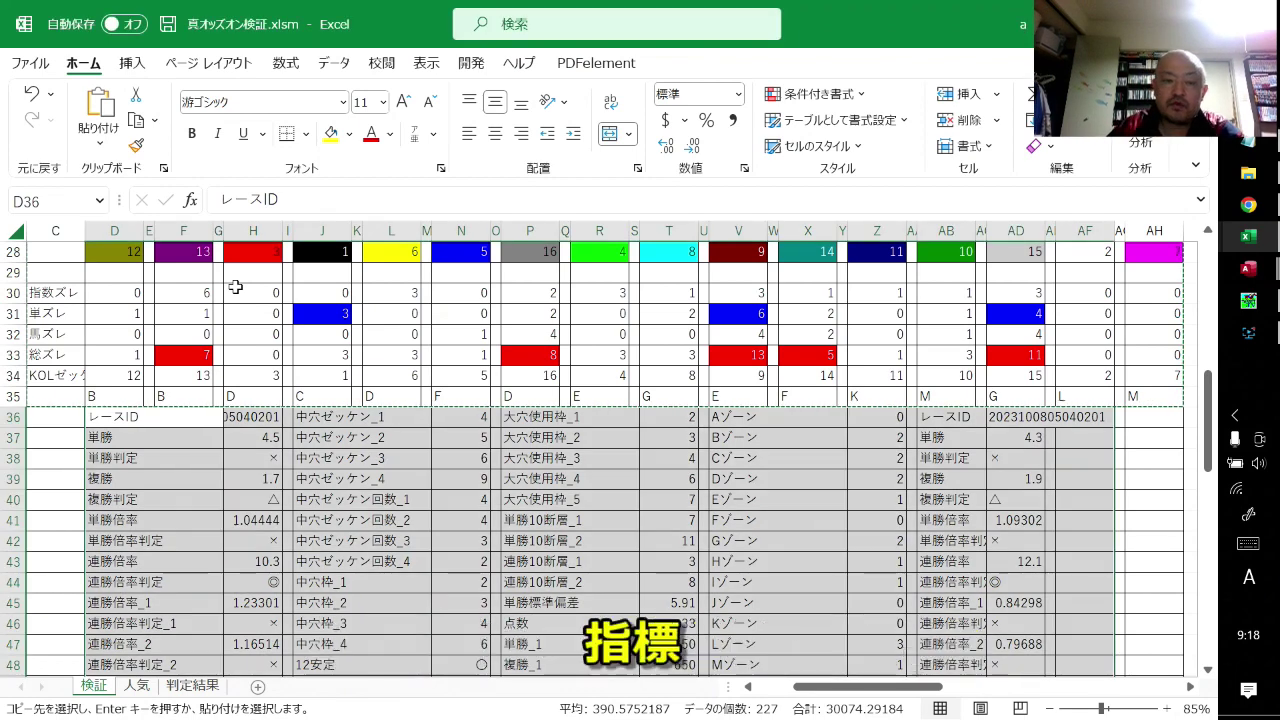
- Select cell L32, scroll up to row 19, and switch back to the Access window
{"action": "left_click", "coordinate": [401, 343]}
{"action": "scroll", "coordinate": [400, 345], "scroll_direction": "up", "scroll_amount": 3}
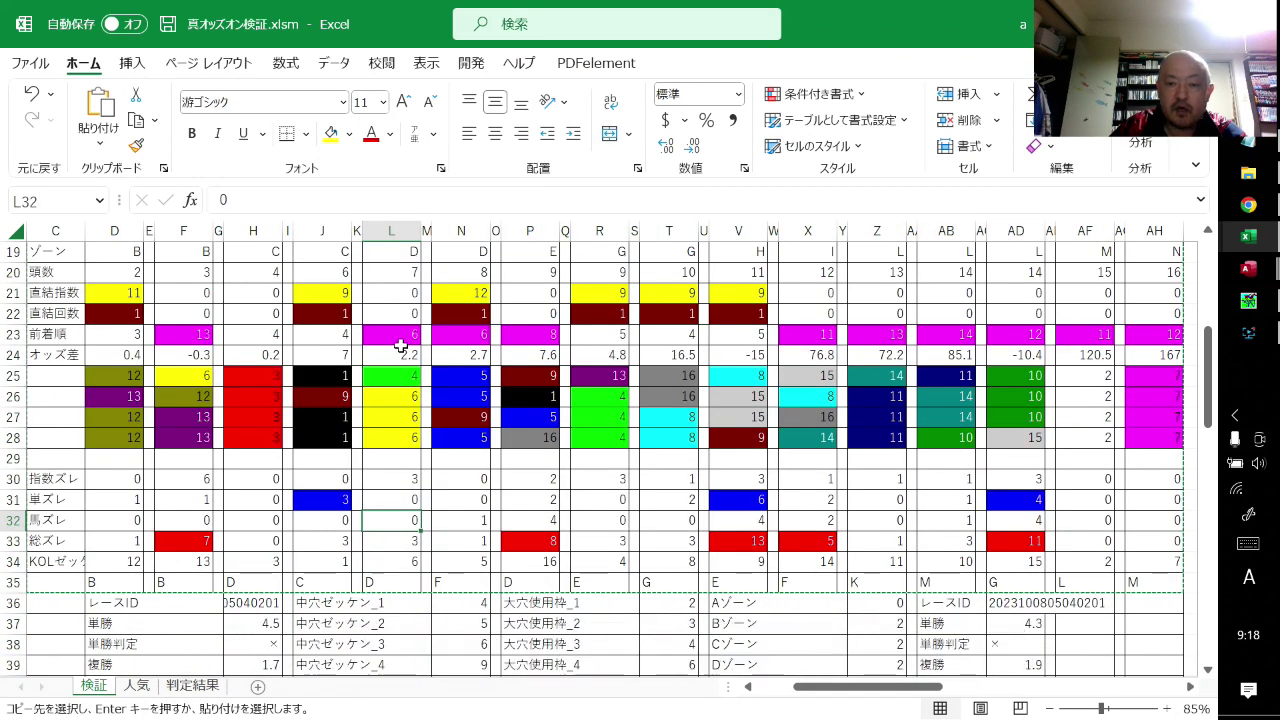
{"action": "key", "text": "alt+Tab"}
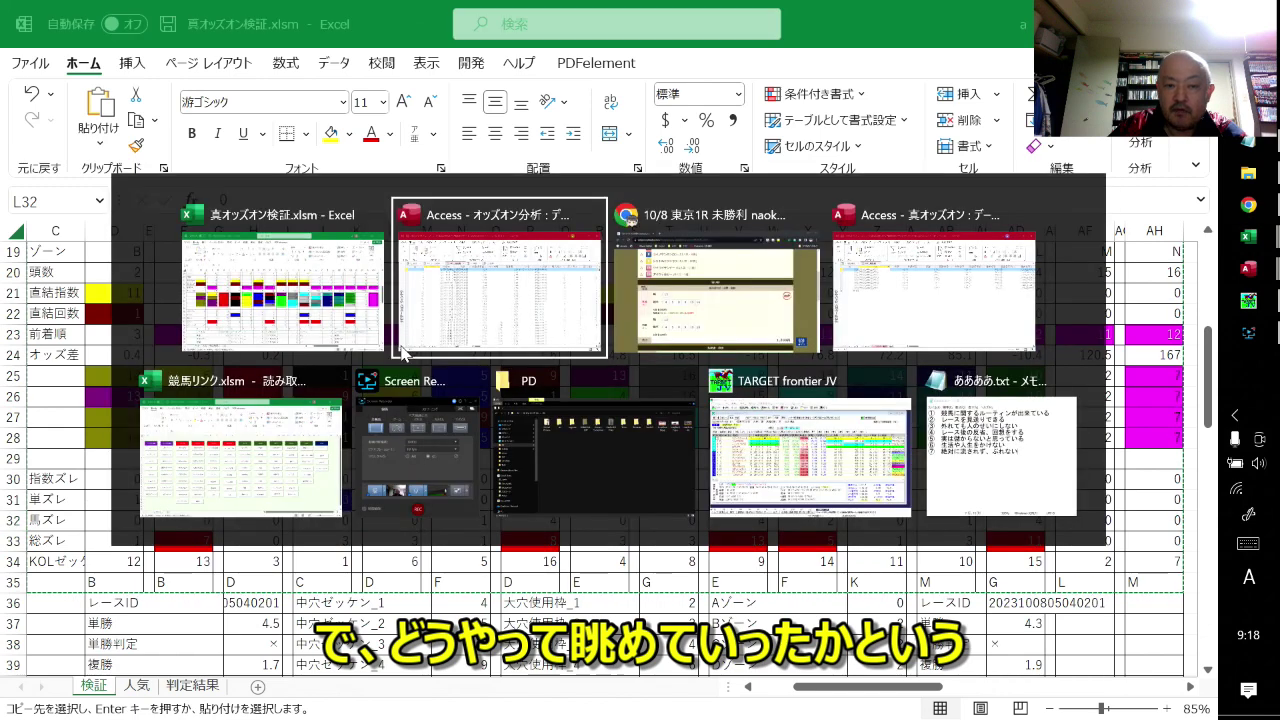
{"action": "key", "text": "alt+Tab"}
{"action": "key", "text": "alt+Tab"}
{"action": "key", "text": "alt+Tab"}
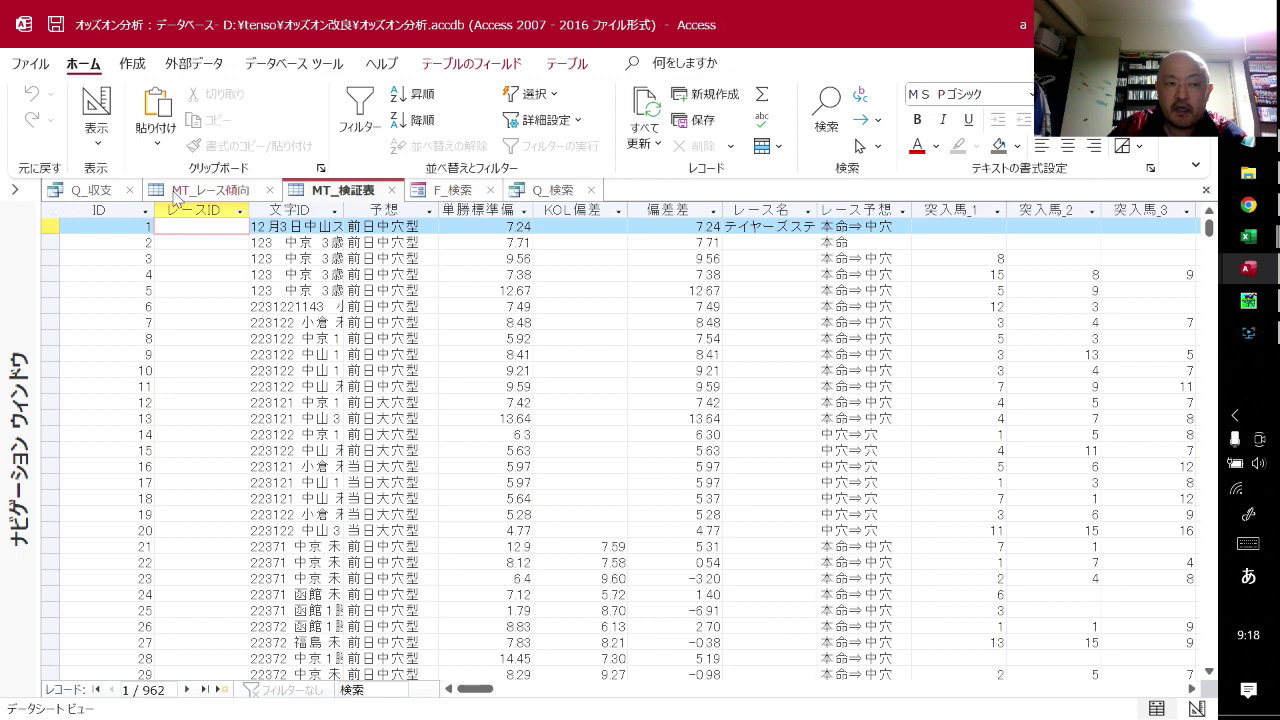
- Open the F_検索 search form and hide the navigation pane to widen it
{"action": "left_click", "coordinate": [14, 189]}
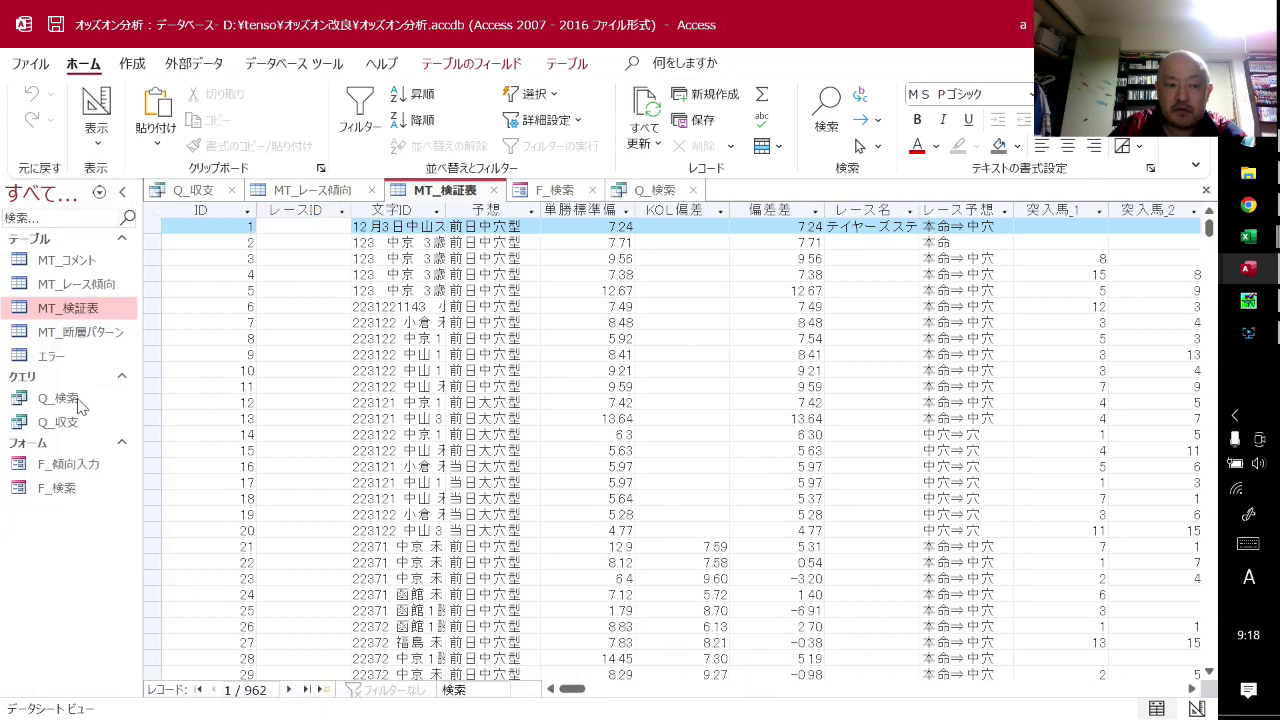
{"action": "left_click", "coordinate": [562, 192]}
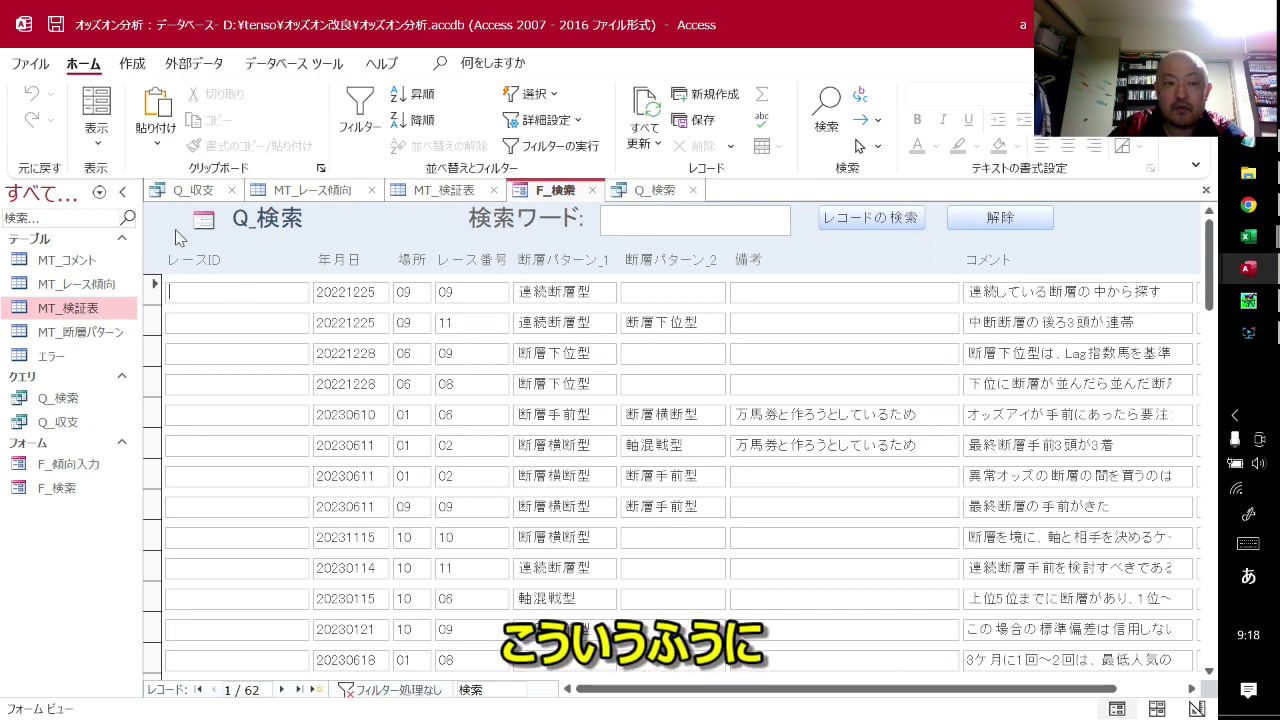
{"action": "left_click", "coordinate": [122, 192]}
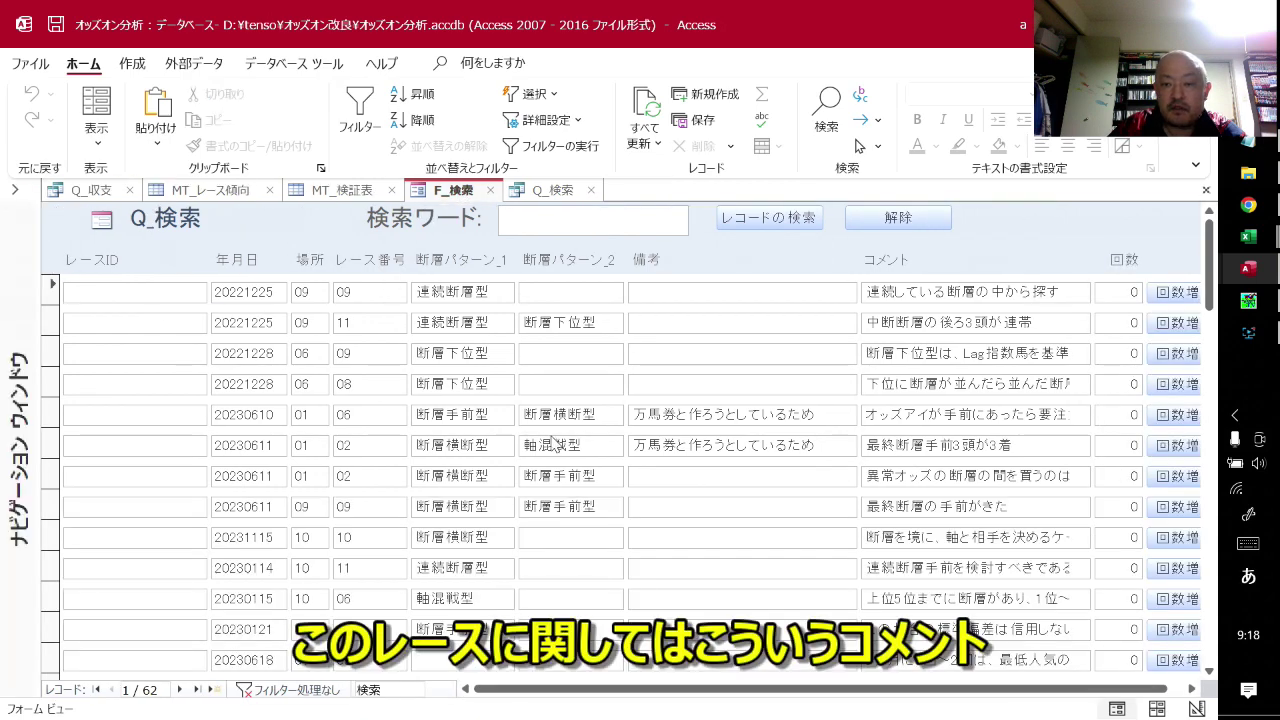
- Scroll through the 62 race records and select 中断断層 in the second comment
{"action": "scroll", "coordinate": [620, 470], "scroll_direction": "down", "scroll_amount": 3}
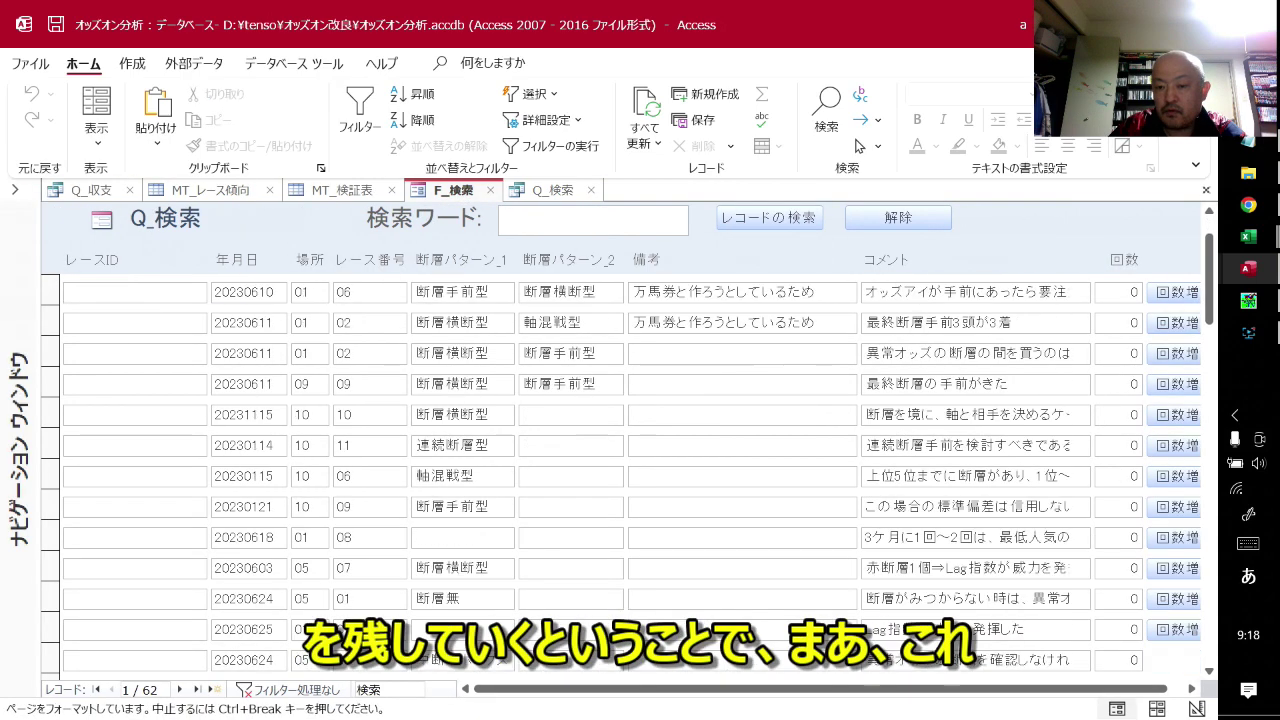
{"action": "scroll", "coordinate": [620, 470], "scroll_direction": "down", "scroll_amount": 3}
{"action": "scroll", "coordinate": [620, 470], "scroll_direction": "down", "scroll_amount": 3}
{"action": "scroll", "coordinate": [620, 470], "scroll_direction": "down", "scroll_amount": 3}
{"action": "scroll", "coordinate": [620, 470], "scroll_direction": "down", "scroll_amount": 3}
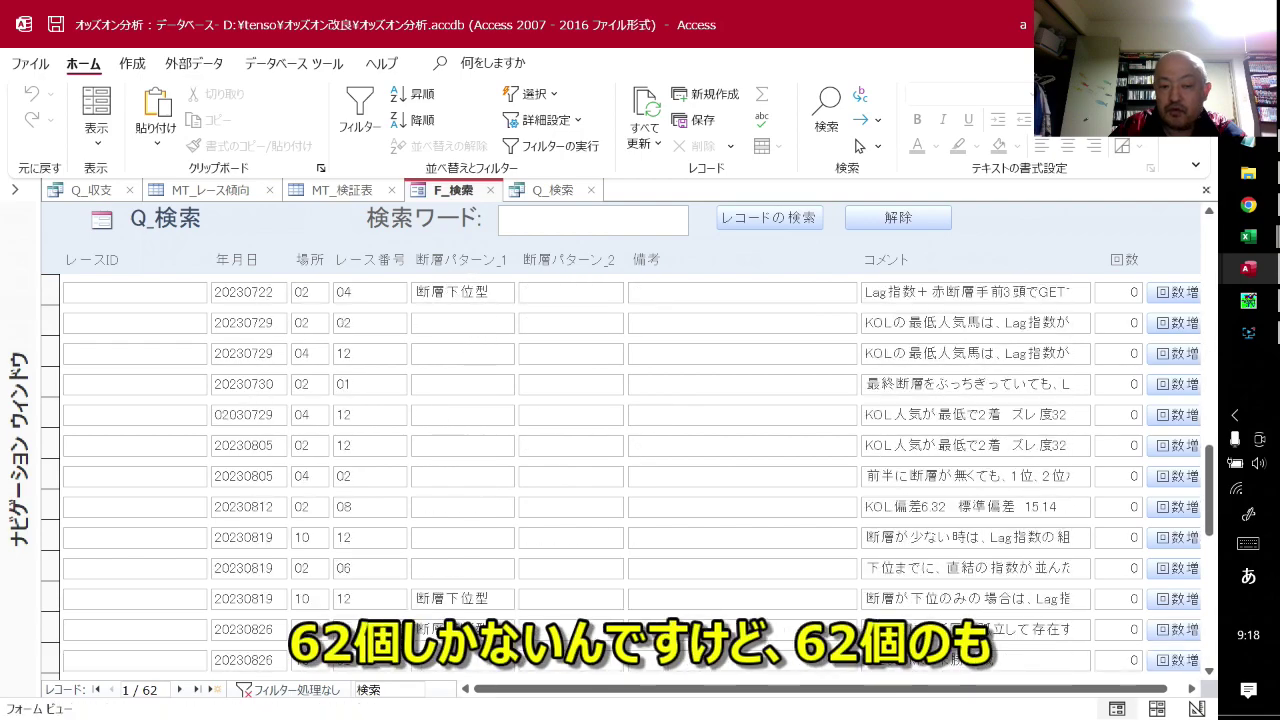
{"action": "scroll", "coordinate": [620, 470], "scroll_direction": "down", "scroll_amount": 3}
{"action": "scroll", "coordinate": [620, 470], "scroll_direction": "down", "scroll_amount": 3}
{"action": "scroll", "coordinate": [620, 470], "scroll_direction": "up", "scroll_amount": 5}
{"action": "scroll", "coordinate": [620, 470], "scroll_direction": "up", "scroll_amount": 3}
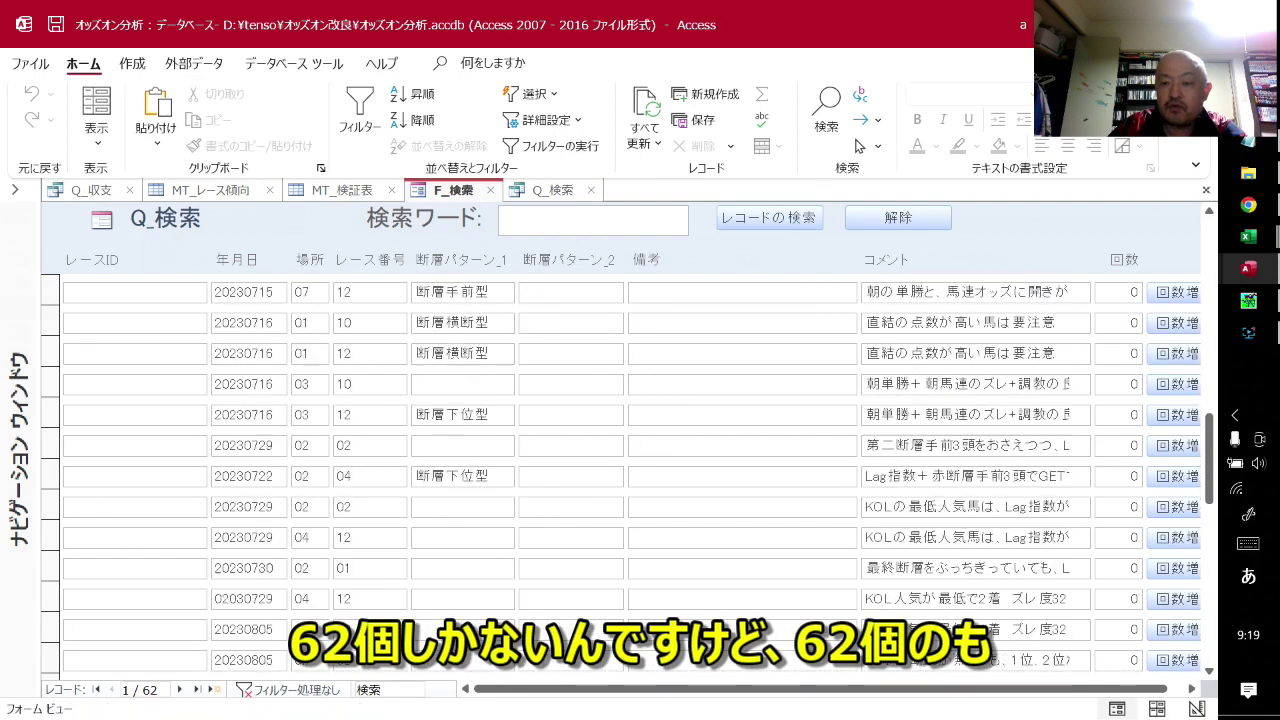
{"action": "scroll", "coordinate": [620, 470], "scroll_direction": "up", "scroll_amount": 3}
{"action": "scroll", "coordinate": [620, 470], "scroll_direction": "up", "scroll_amount": 3}
{"action": "scroll", "coordinate": [620, 470], "scroll_direction": "up", "scroll_amount": 3}
{"action": "scroll", "coordinate": [620, 470], "scroll_direction": "up", "scroll_amount": 3}
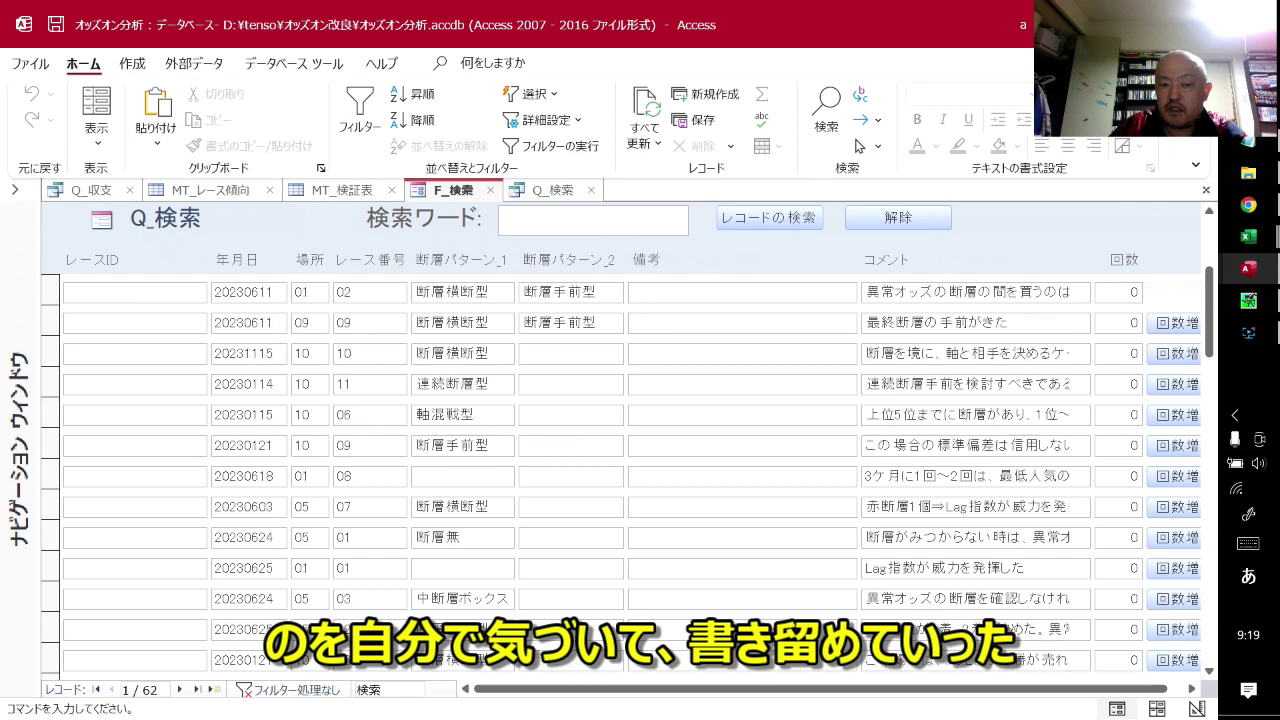
{"action": "scroll", "coordinate": [620, 470], "scroll_direction": "up", "scroll_amount": 3}
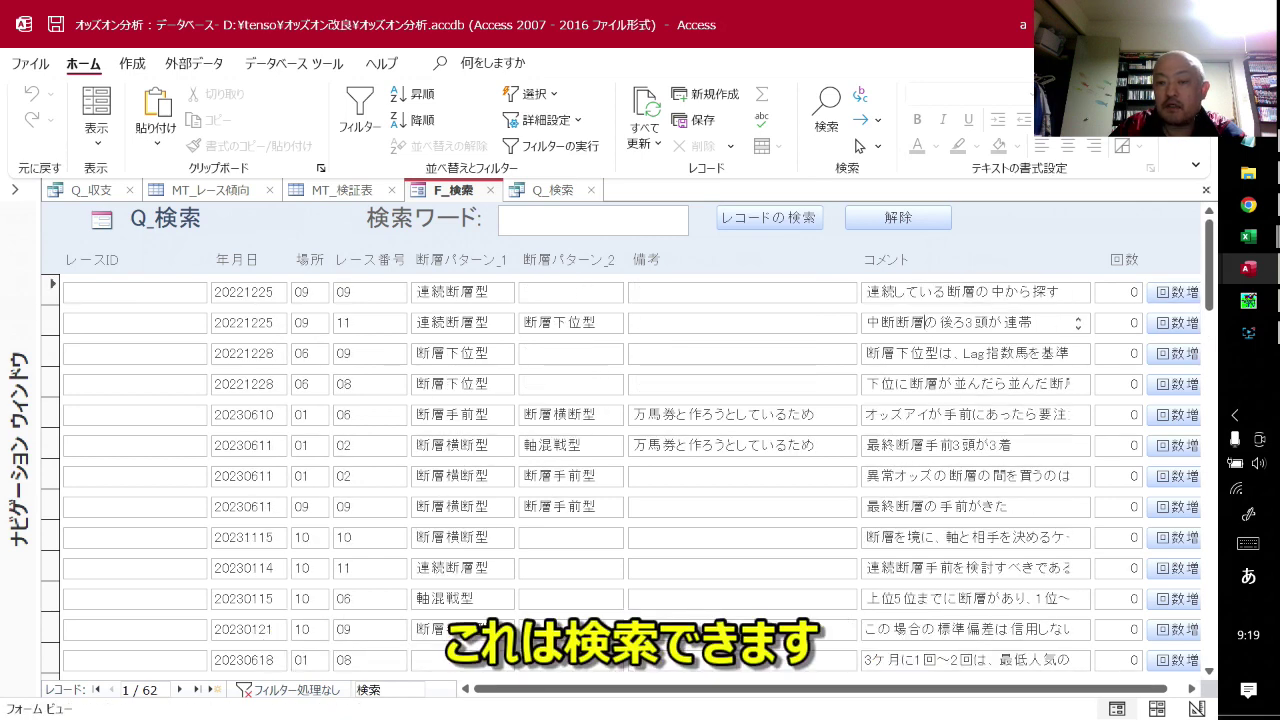
{"action": "left_click_drag", "start_coordinate": [926, 322], "coordinate": [866, 322]}
{"action": "key", "text": "ctrl+c"}
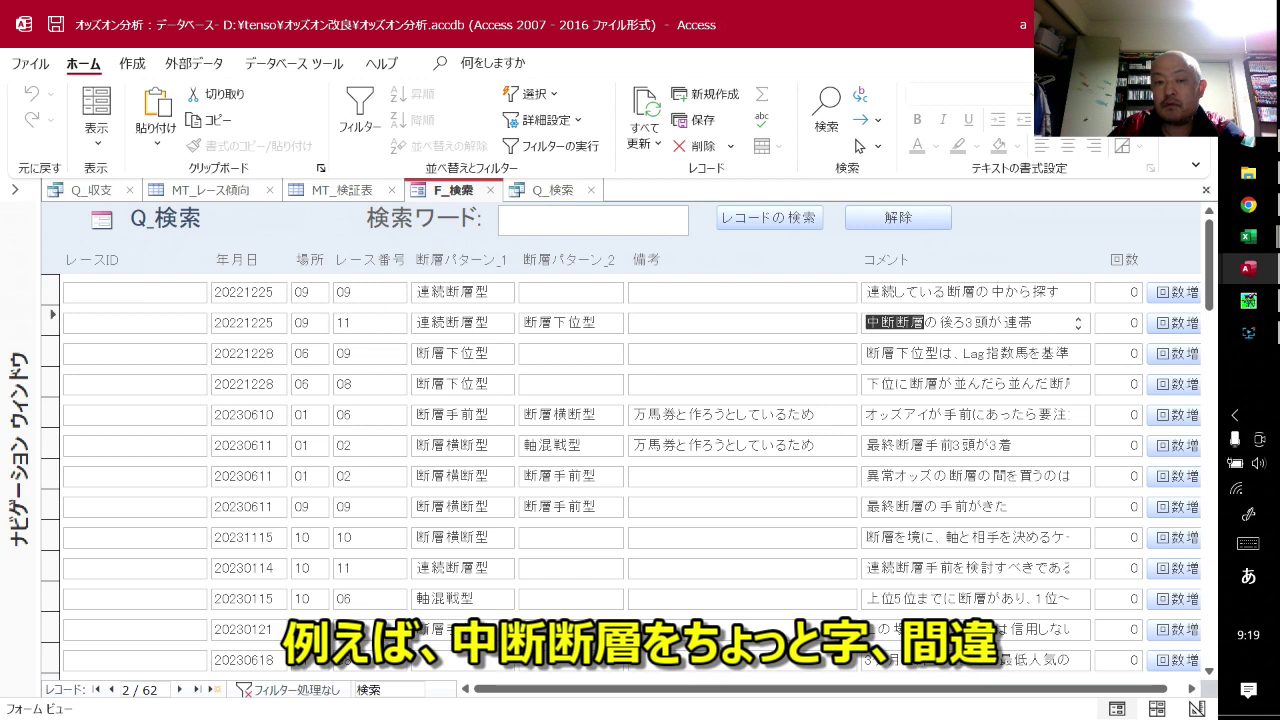
- Search the F_検索 form for comments containing 中断断層 and focus the matching comment
{"action": "left_click", "coordinate": [593, 220]}
{"action": "key", "text": "ctrl+v"}
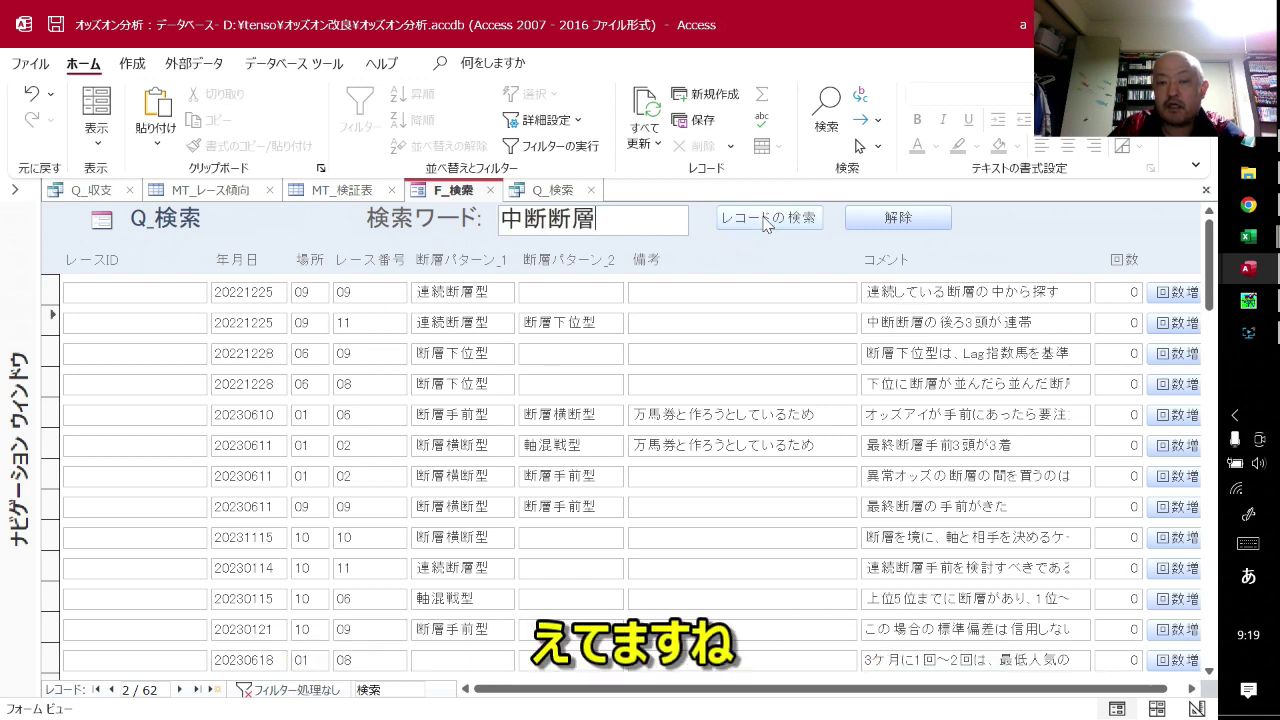
{"action": "left_click", "coordinate": [763, 220]}
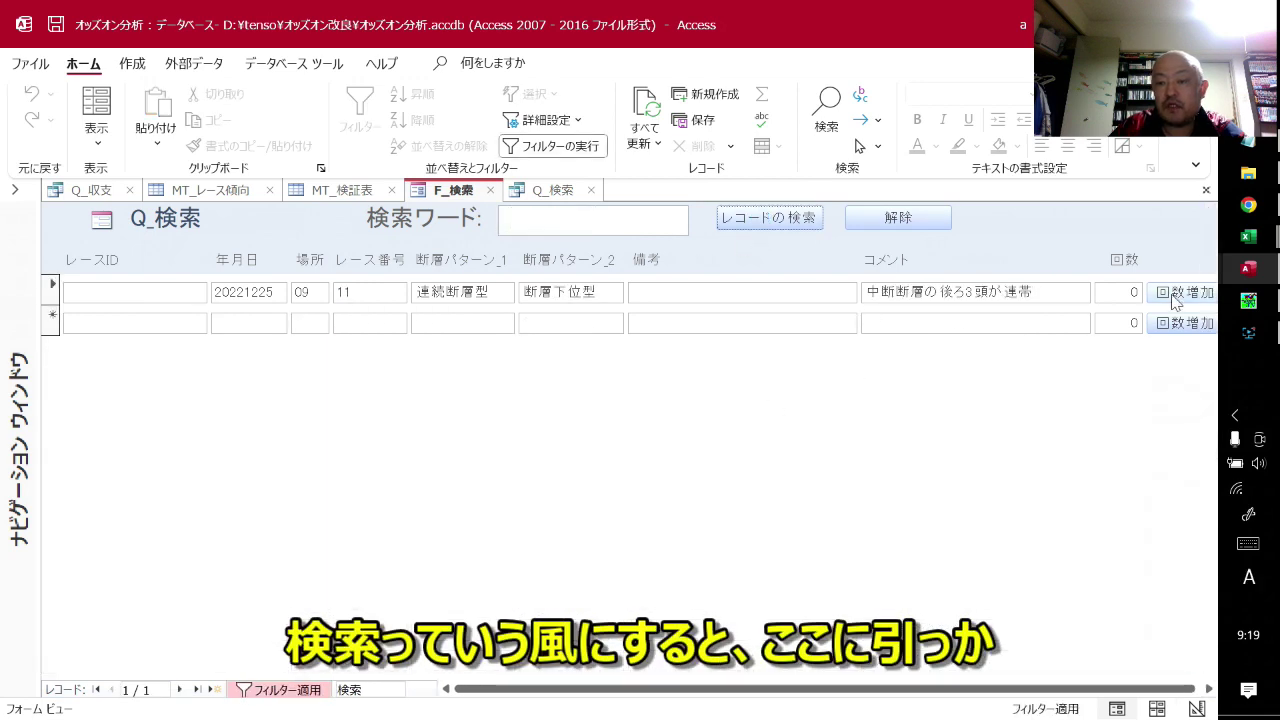
{"action": "left_click", "coordinate": [1020, 292]}
- View the comment in Zoom, raise its 回数 to 1 then undo, and close F_検索
{"action": "key", "text": "shift+F2"}
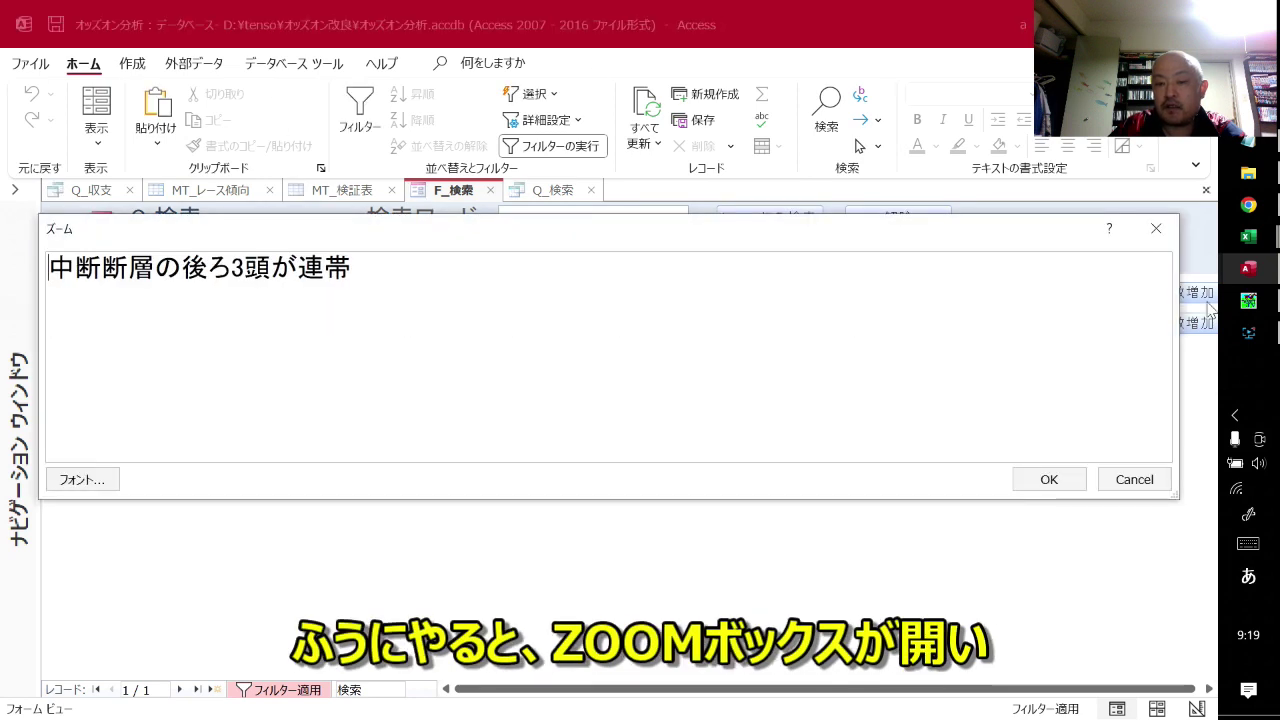
{"action": "left_click", "coordinate": [1046, 482]}
{"action": "key", "text": "shift+F2"}
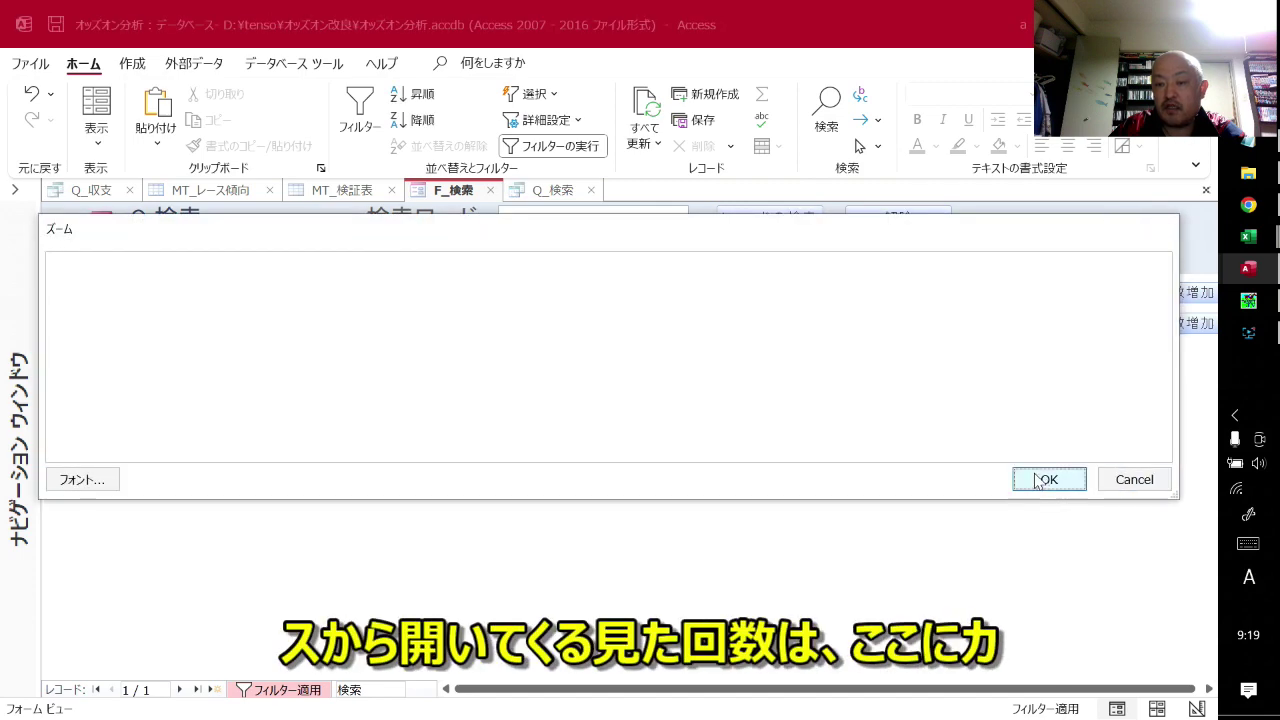
{"action": "left_click", "coordinate": [1030, 479]}
{"action": "left_click", "coordinate": [1192, 293]}
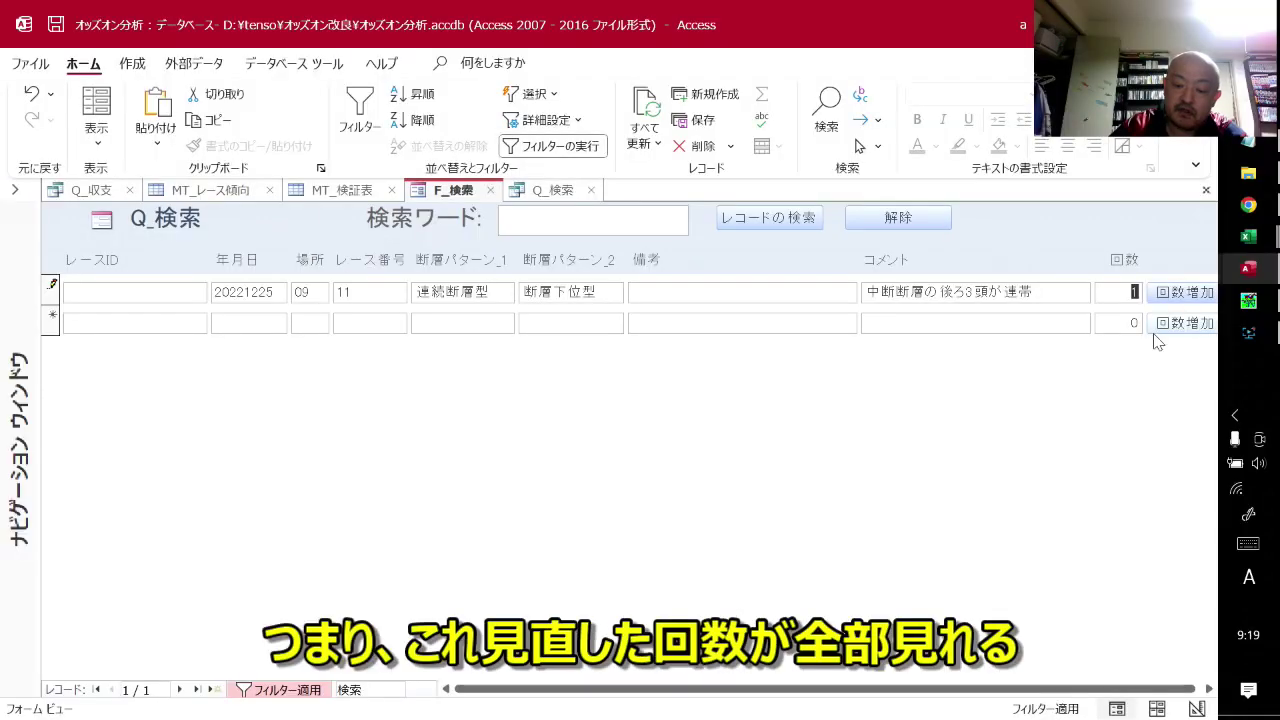
{"action": "key", "text": "Escape"}
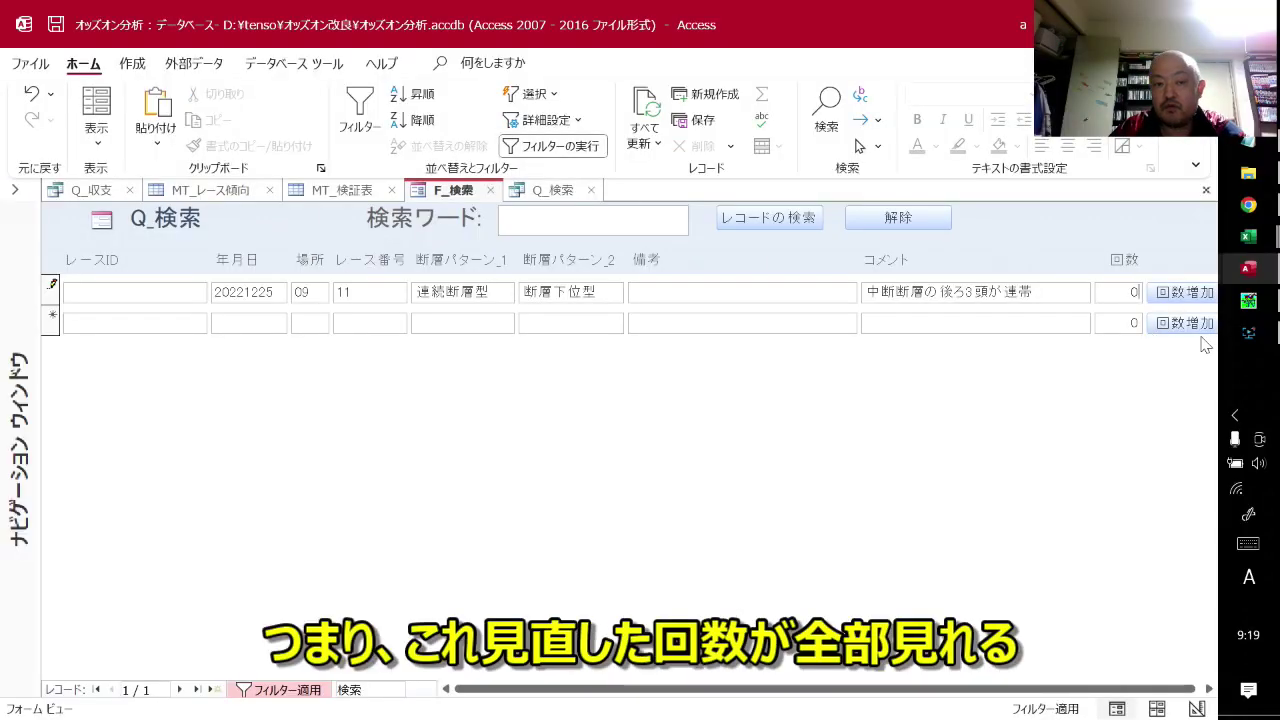
{"action": "left_click", "coordinate": [490, 190]}
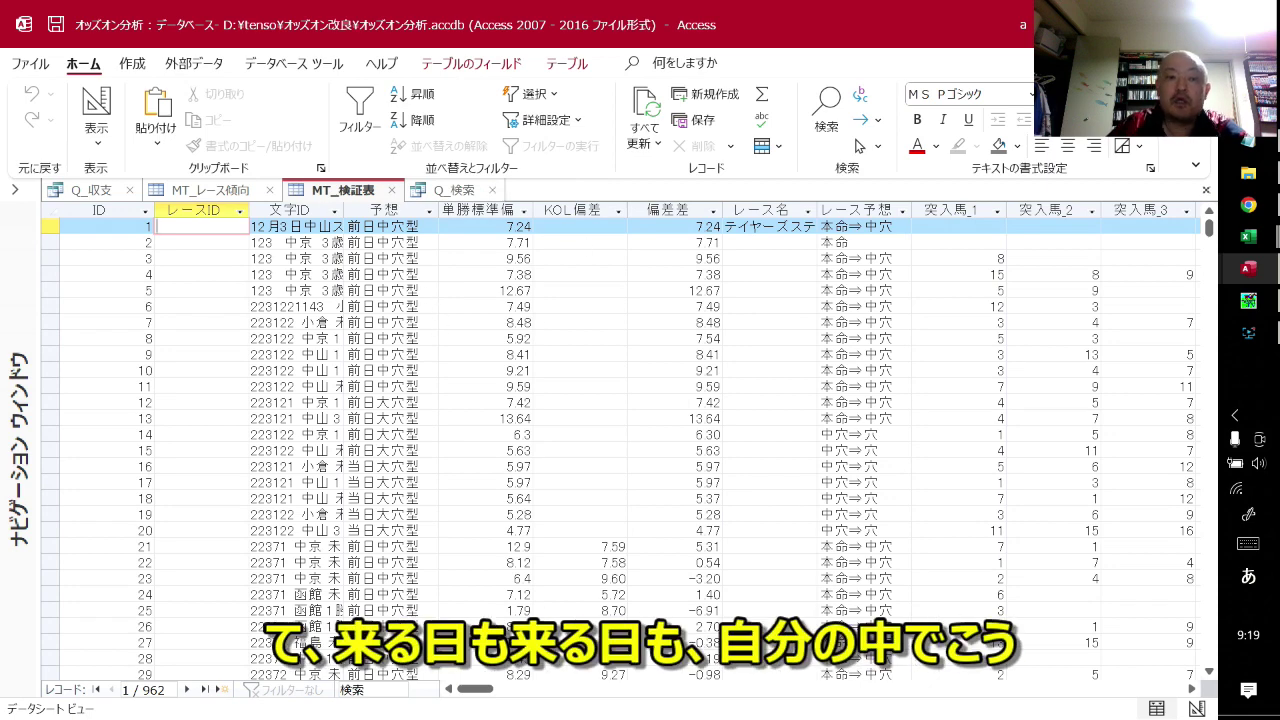
- Switch from Access to the 真オッズオン検証.xlsm workbook in Excel
{"action": "key", "text": "alt+Tab"}
{"action": "key", "text": "Tab"}
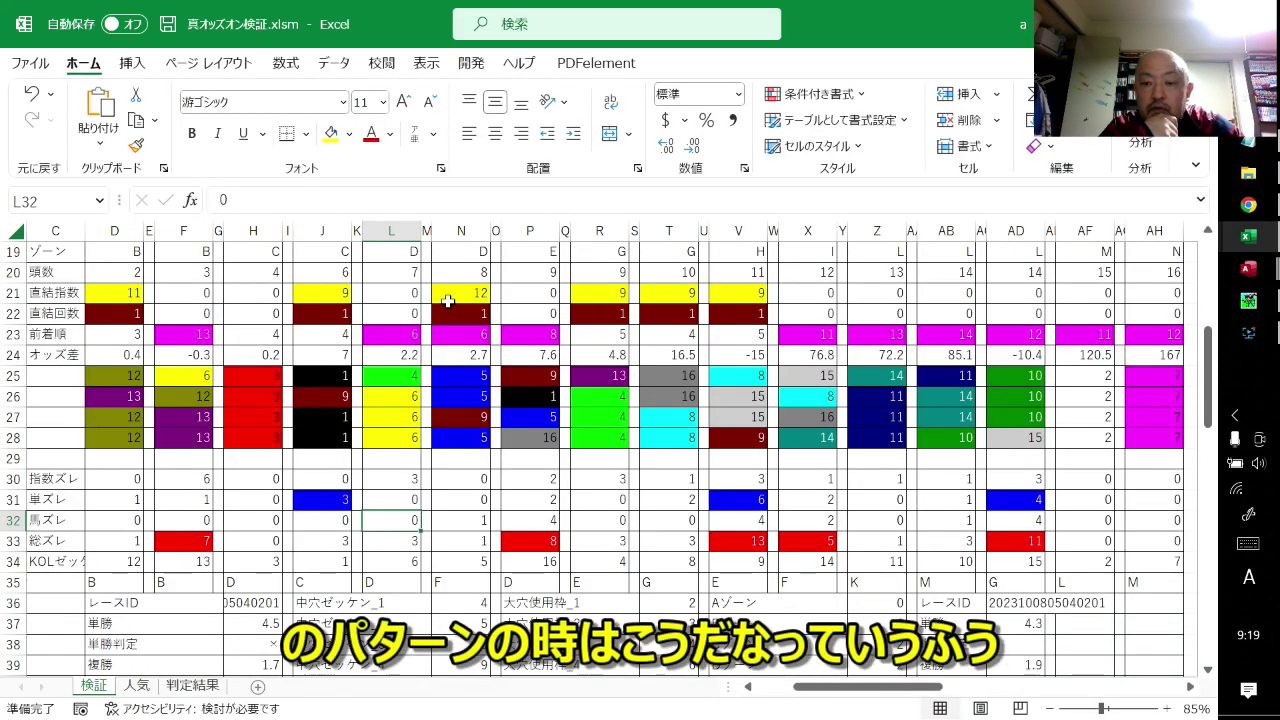
{"action": "scroll", "coordinate": [497, 320], "scroll_direction": "up", "scroll_amount": 2}
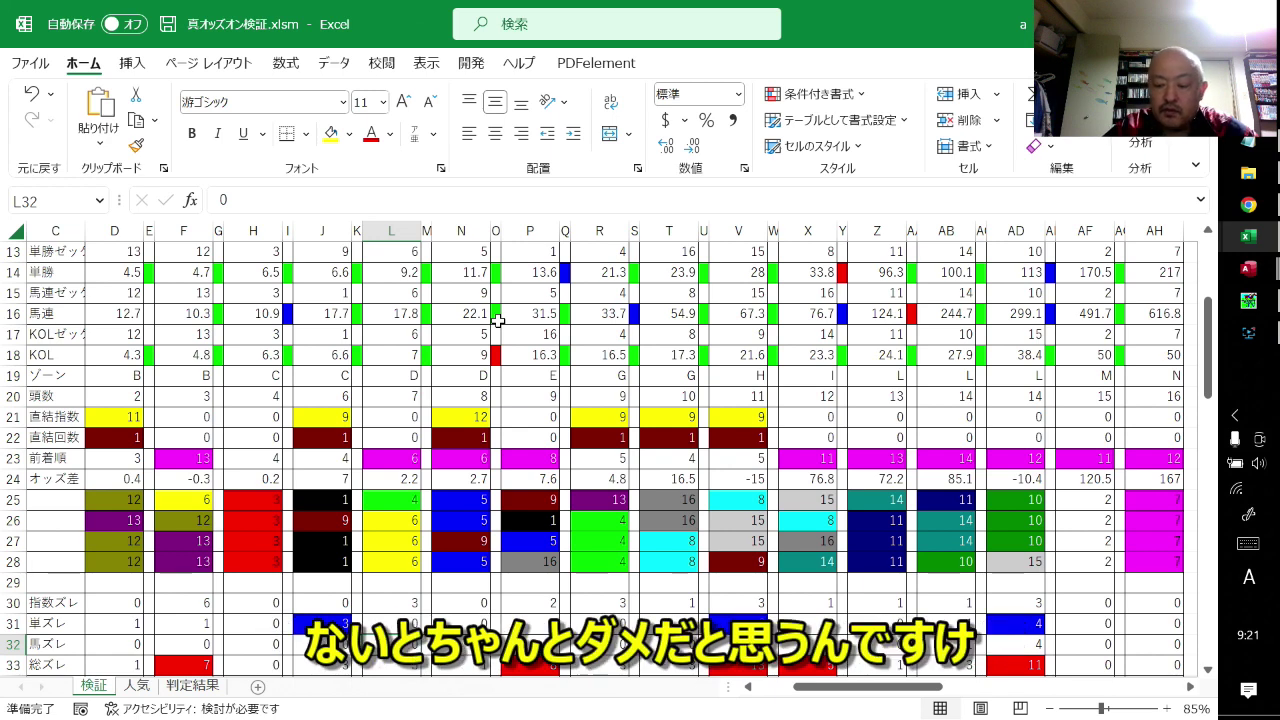
{"action": "key", "text": "Up"}
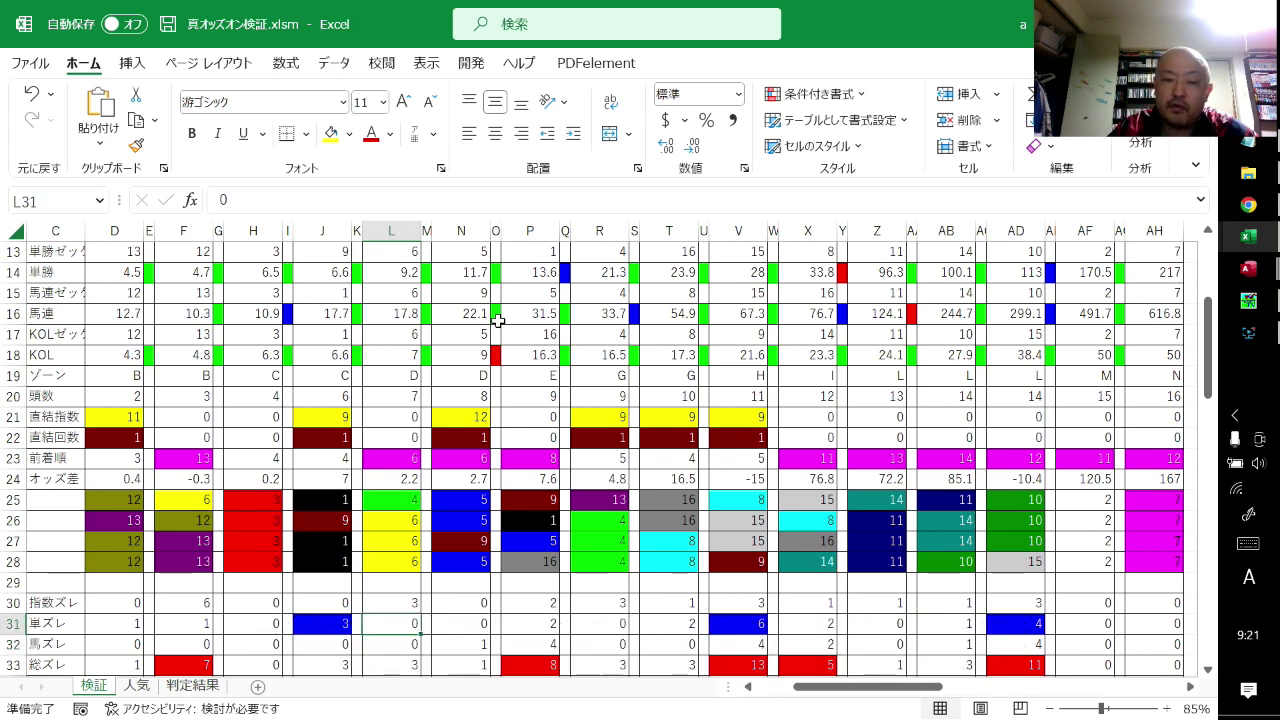
- Compare the 馬連 values along row 16, starting from cell P16 (31.5)
{"action": "left_click", "coordinate": [547, 315]}
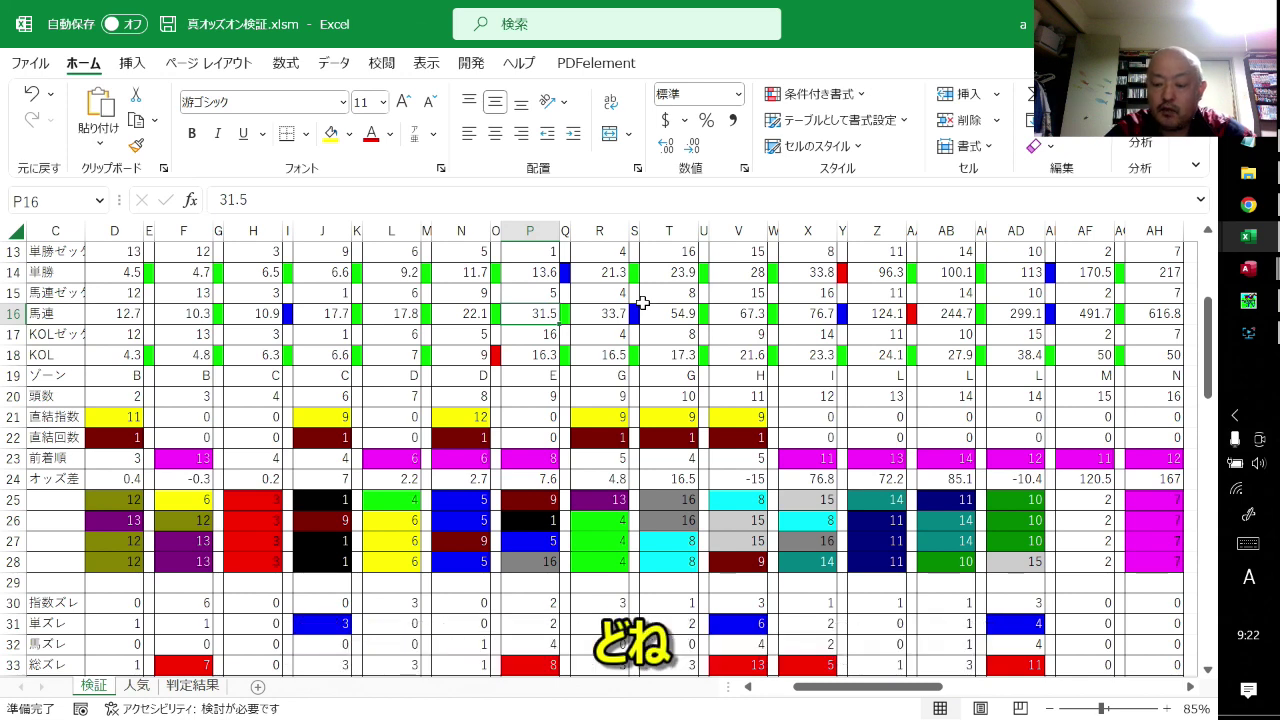
{"action": "key", "text": "Right"}
{"action": "key", "text": "Right"}
{"action": "key", "text": "Right"}
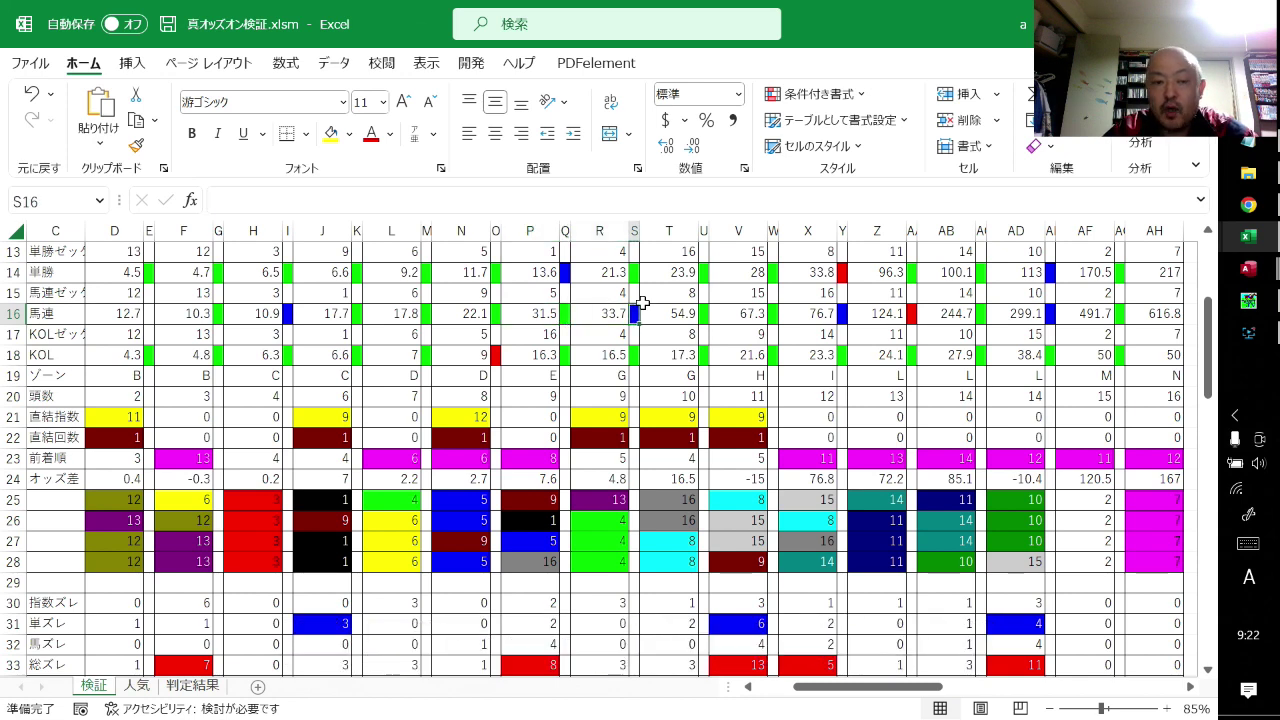
{"action": "key", "text": "Left"}
{"action": "key", "text": "Left"}
{"action": "key", "text": "Left"}
{"action": "key", "text": "Left"}
{"action": "key", "text": "Left"}
{"action": "key", "text": "Left"}
{"action": "key", "text": "Left"}
{"action": "key", "text": "Left"}
{"action": "key", "text": "Left"}
{"action": "key", "text": "Right"}
{"action": "key", "text": "Right"}
{"action": "key", "text": "Right"}
{"action": "key", "text": "Right"}
{"action": "key", "text": "Right"}
{"action": "key", "text": "Right"}
{"action": "key", "text": "Right"}
{"action": "key", "text": "Right"}
{"action": "key", "text": "Right"}
{"action": "key", "text": "Right"}
{"action": "key", "text": "Right"}
{"action": "key", "text": "Right"}
{"action": "key", "text": "Right"}
{"action": "key", "text": "Right"}
{"action": "key", "text": "Right"}
{"action": "key", "text": "Right"}
{"action": "key", "text": "Right"}
{"action": "key", "text": "Right"}
{"action": "key", "text": "Right"}
{"action": "key", "text": "Right"}
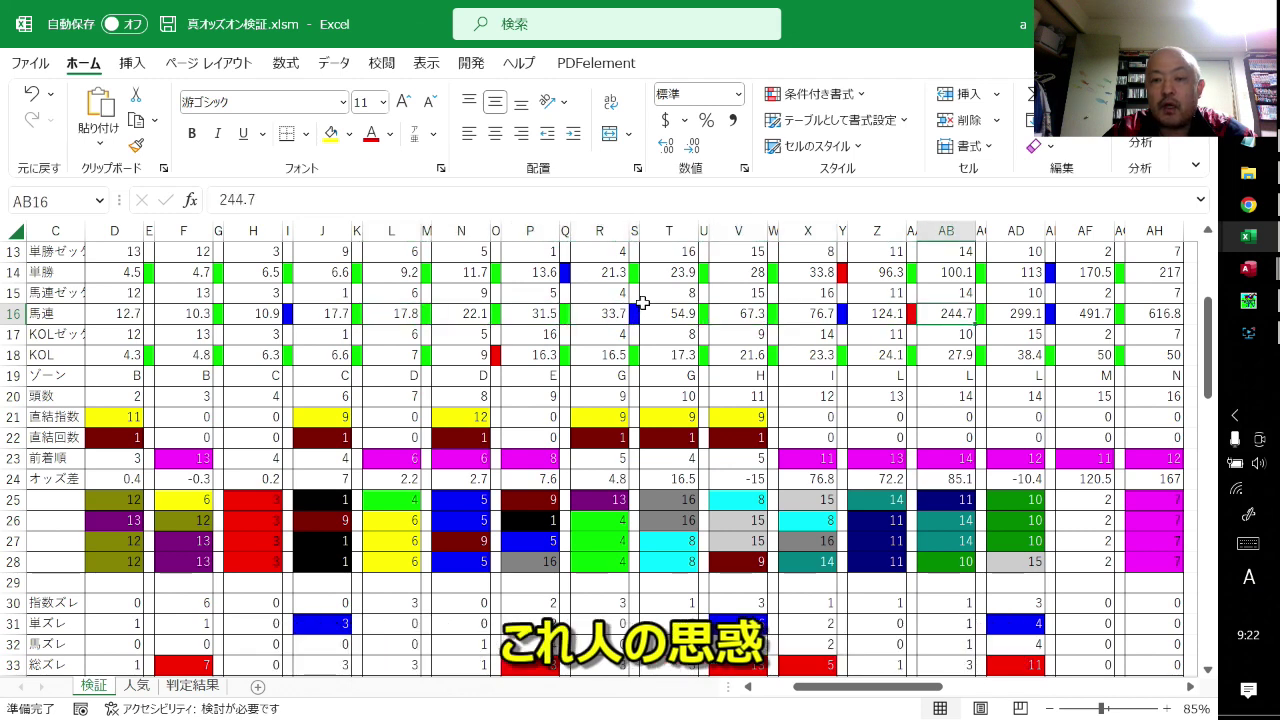
{"action": "key", "text": "Left"}
{"action": "key", "text": "Left"}
{"action": "key", "text": "Left"}
{"action": "key", "text": "Left"}
{"action": "key", "text": "Left"}
{"action": "key", "text": "Left"}
{"action": "key", "text": "Left"}
{"action": "key", "text": "Left"}
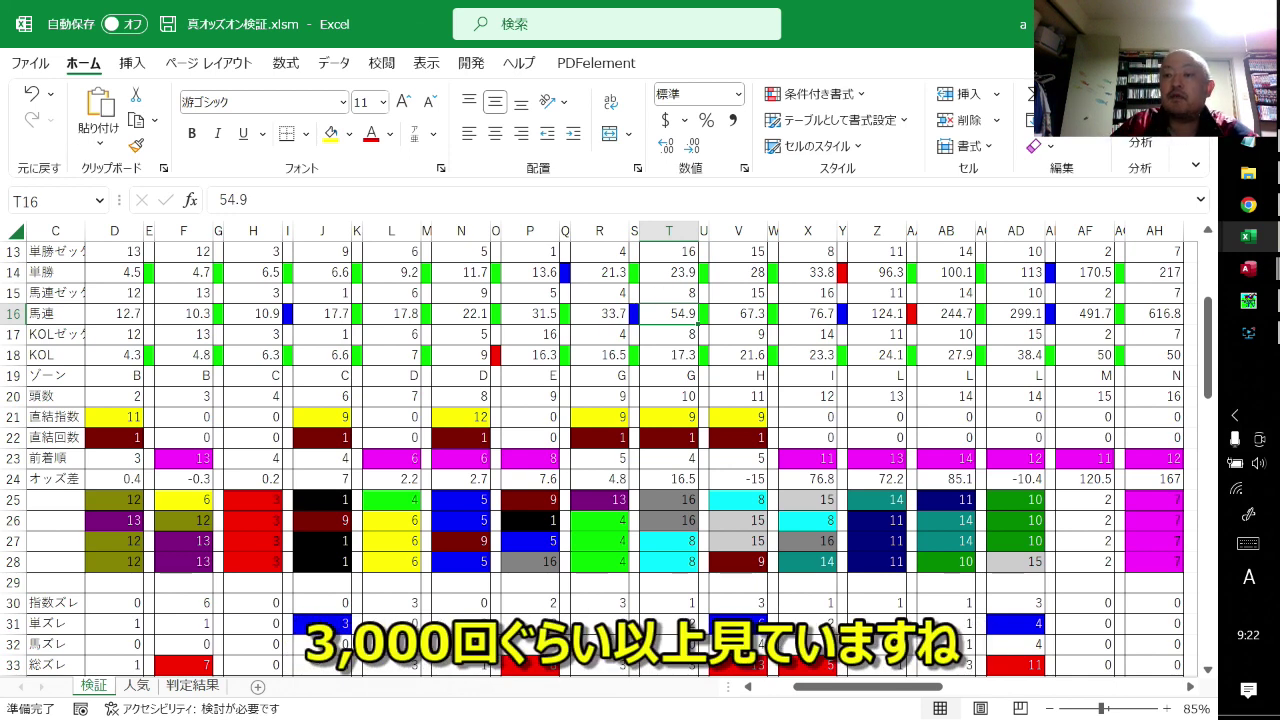
- Open the notebook photo image0.jpeg from the Downloads folder in File Explorer
{"action": "mouse_move", "coordinate": [1246, 180]}
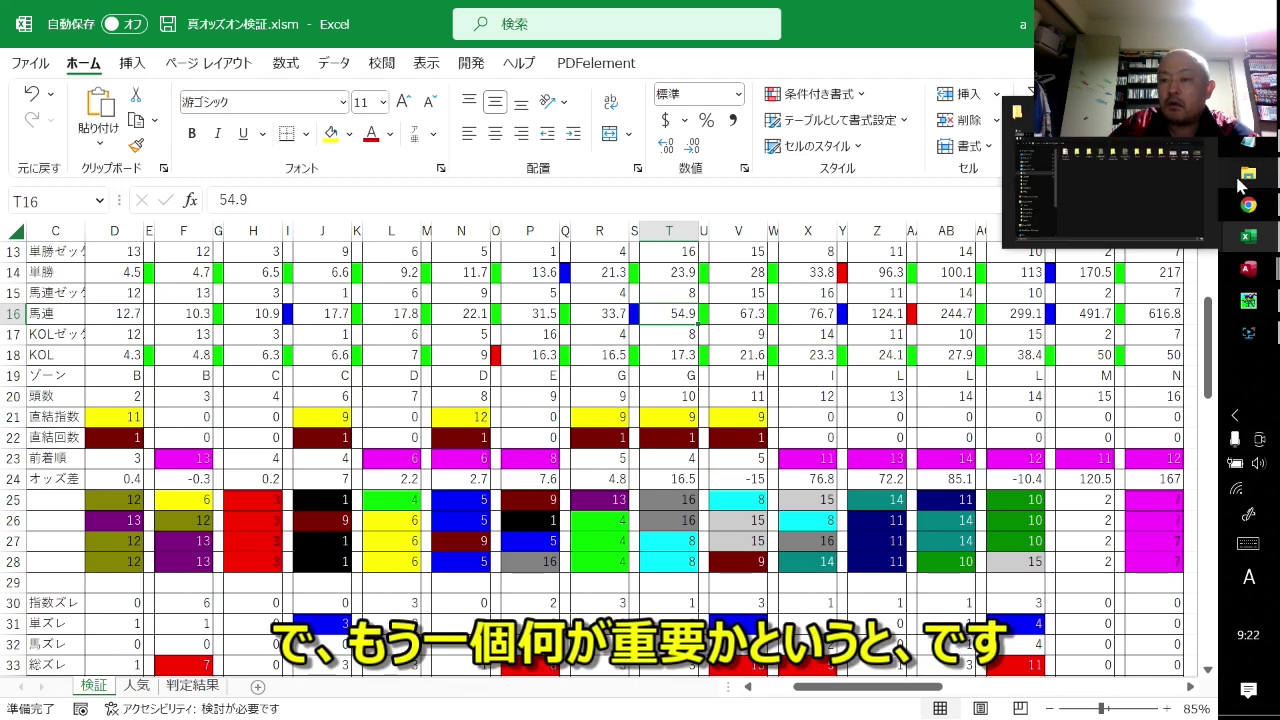
{"action": "left_click", "coordinate": [1110, 185]}
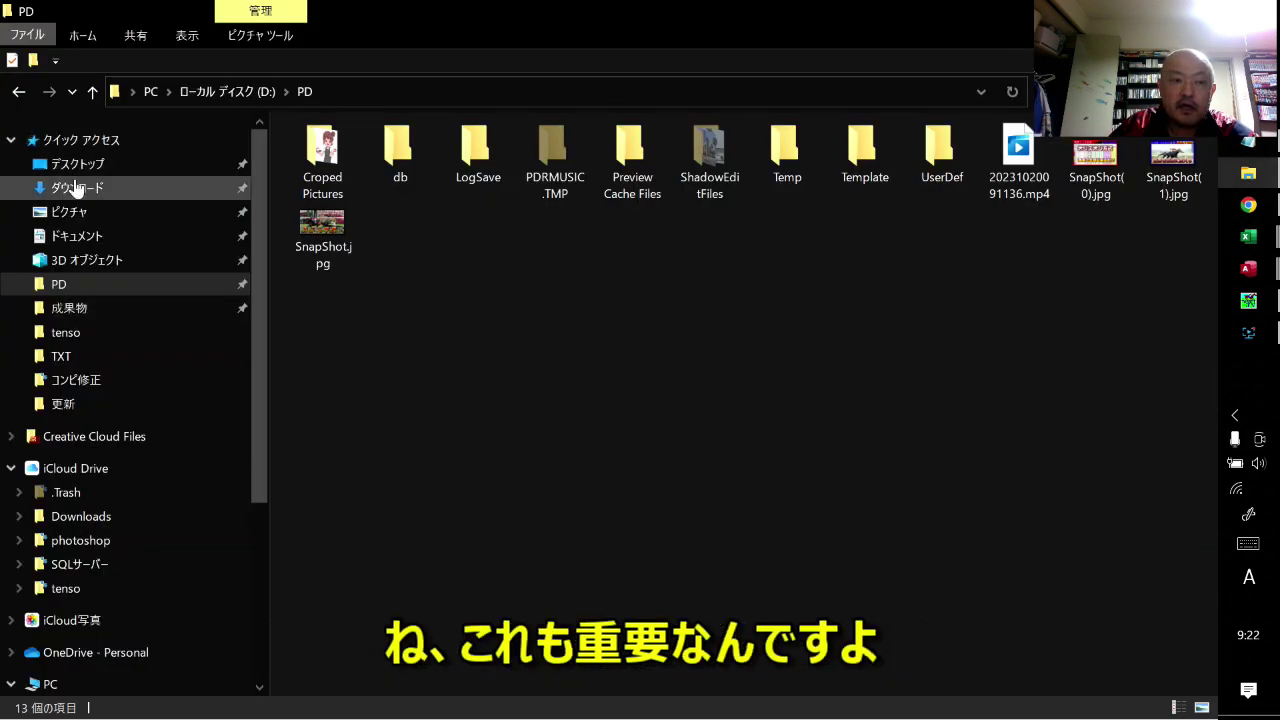
{"action": "left_click", "coordinate": [77, 188]}
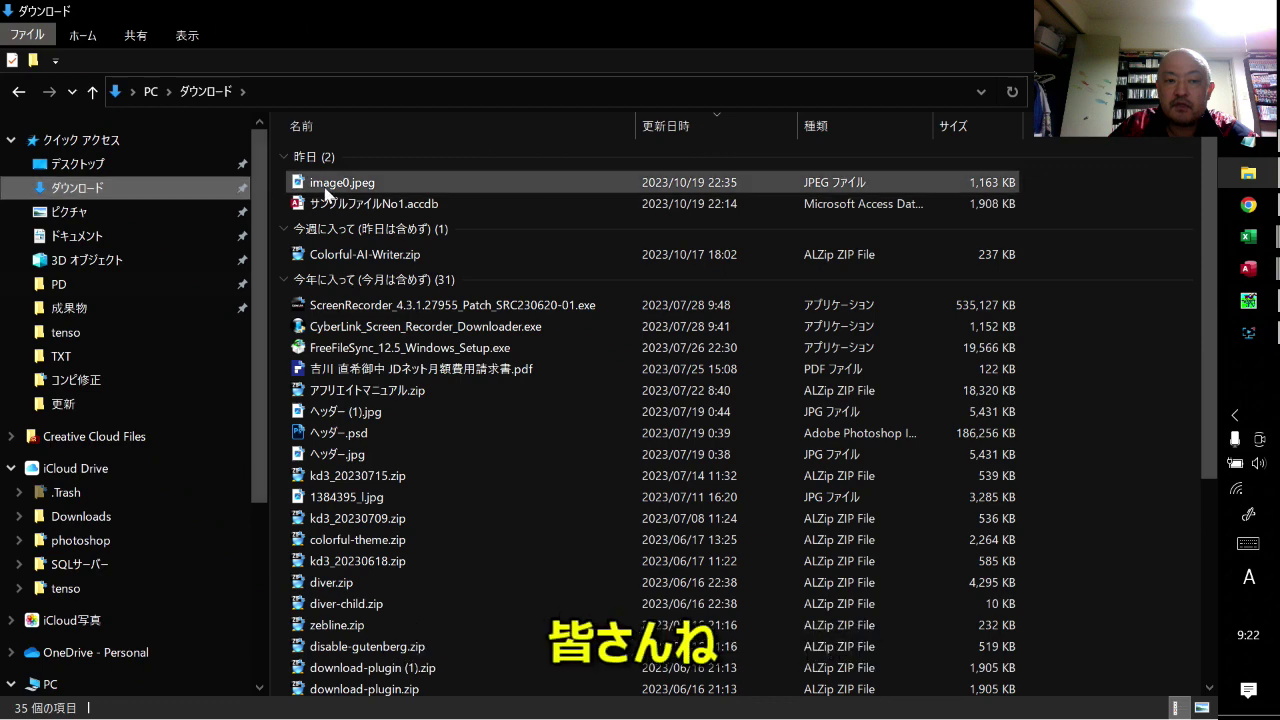
{"action": "double_click", "coordinate": [340, 182]}
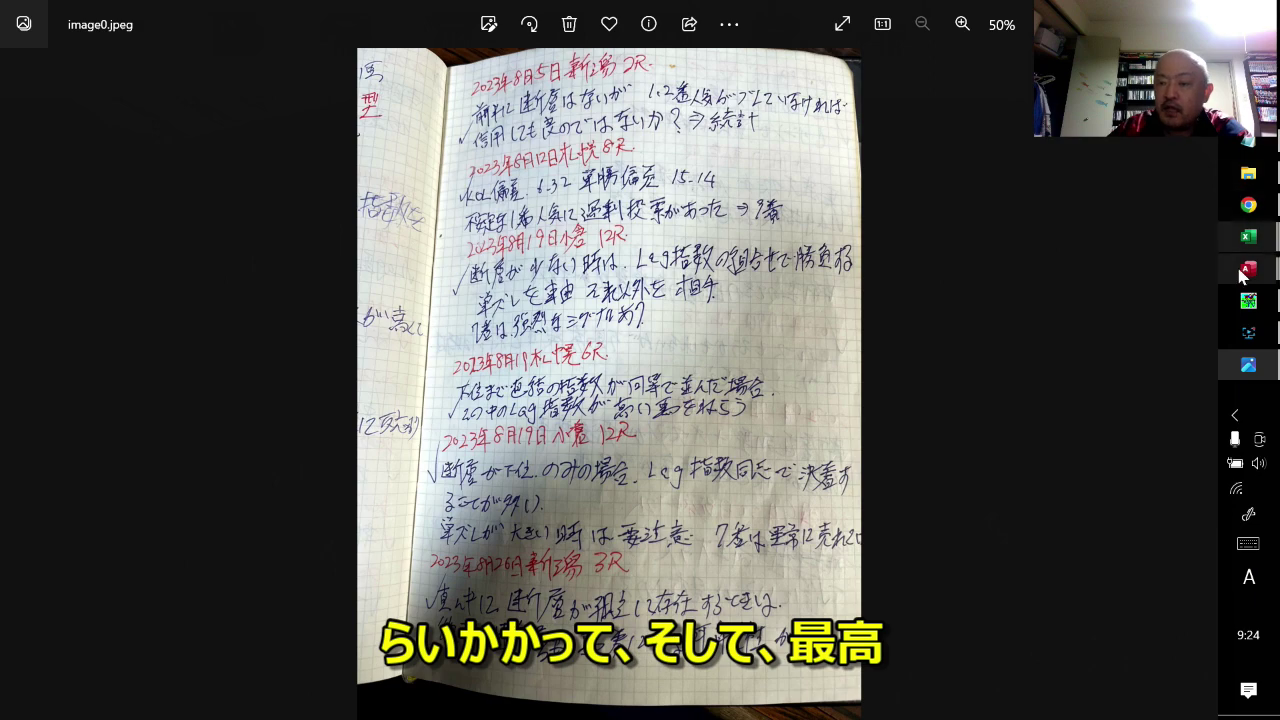
- Bring the Access odds database back in front of the notebook photo
{"action": "mouse_move", "coordinate": [1243, 277]}
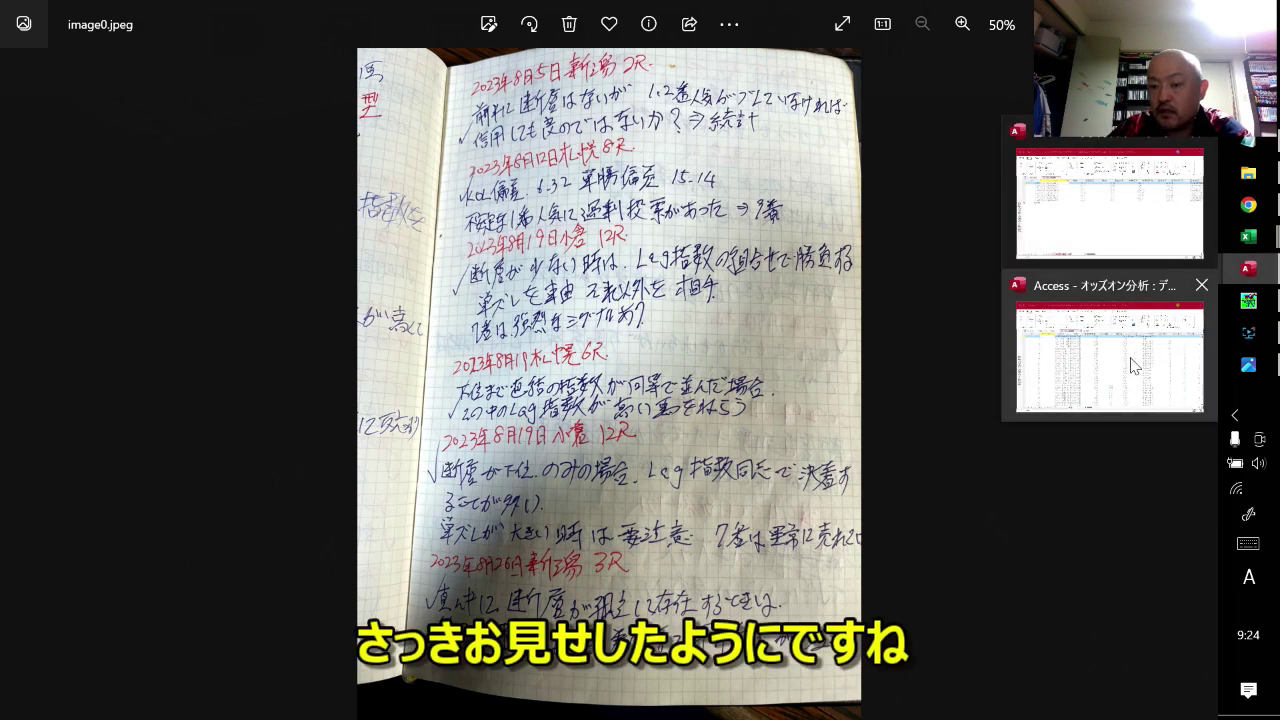
{"action": "left_click", "coordinate": [1133, 360]}
- View the Q_収支 query, return to the MT_検証表 table, and expand the navigation pane
{"action": "left_click", "coordinate": [90, 190]}
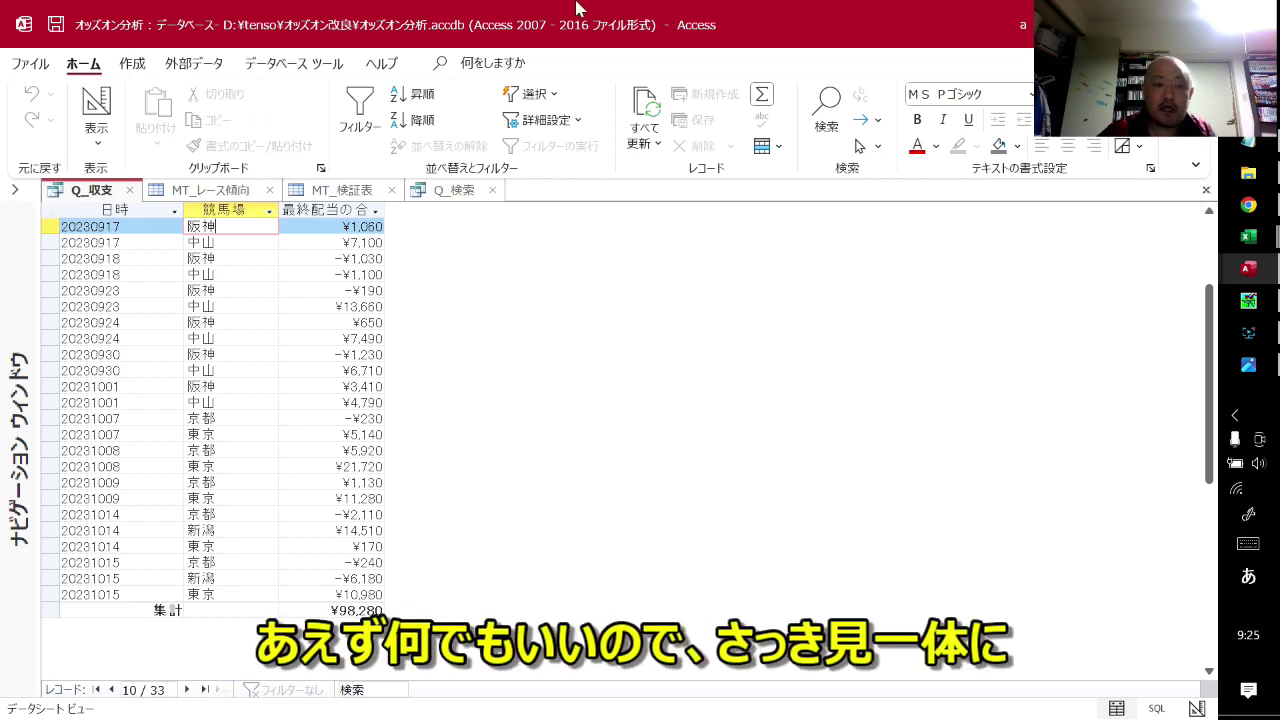
{"action": "left_click", "coordinate": [370, 192]}
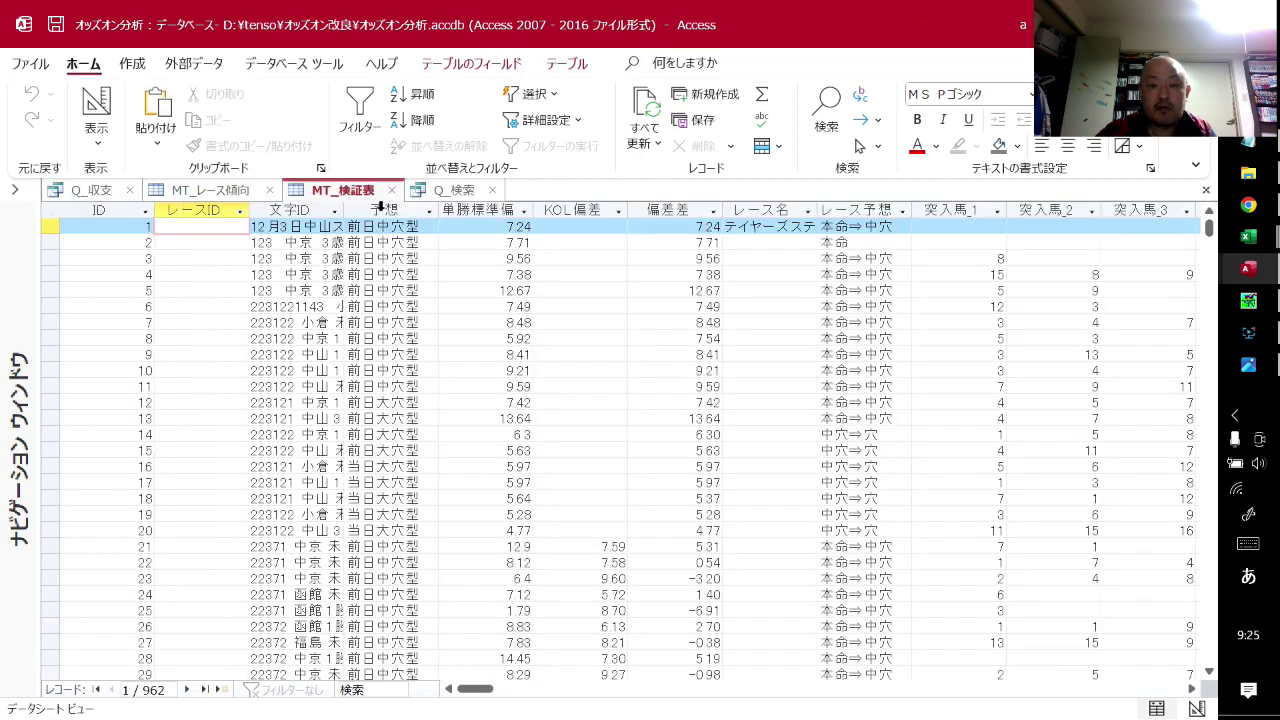
{"action": "left_click", "coordinate": [14, 192]}
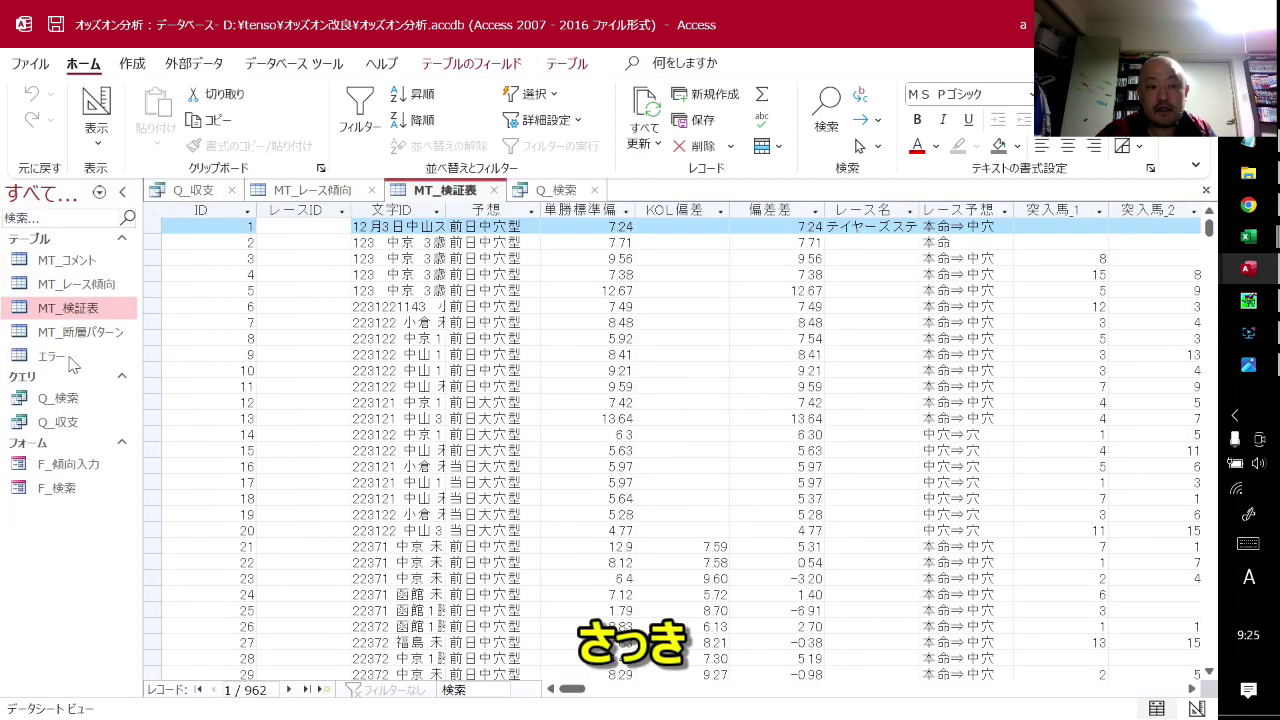
- Open the MT_コメント comment table and scroll through its records
{"action": "double_click", "coordinate": [66, 260]}
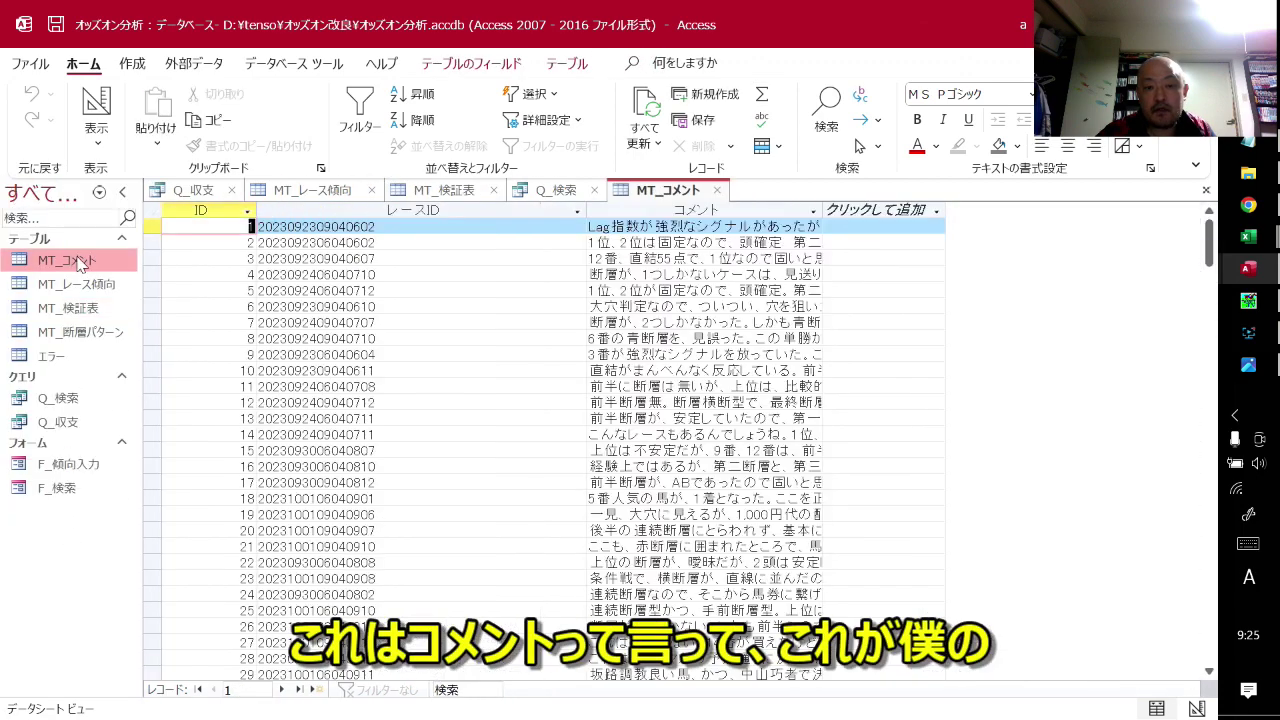
{"action": "scroll", "coordinate": [550, 440], "scroll_direction": "down", "scroll_amount": 6}
{"action": "scroll", "coordinate": [550, 440], "scroll_direction": "down", "scroll_amount": 6}
{"action": "scroll", "coordinate": [287, 266], "scroll_direction": "down", "scroll_amount": 9}
{"action": "scroll", "coordinate": [287, 266], "scroll_direction": "up", "scroll_amount": 2}
{"action": "scroll", "coordinate": [287, 266], "scroll_direction": "up", "scroll_amount": 3}
{"action": "scroll", "coordinate": [287, 266], "scroll_direction": "up", "scroll_amount": 4}
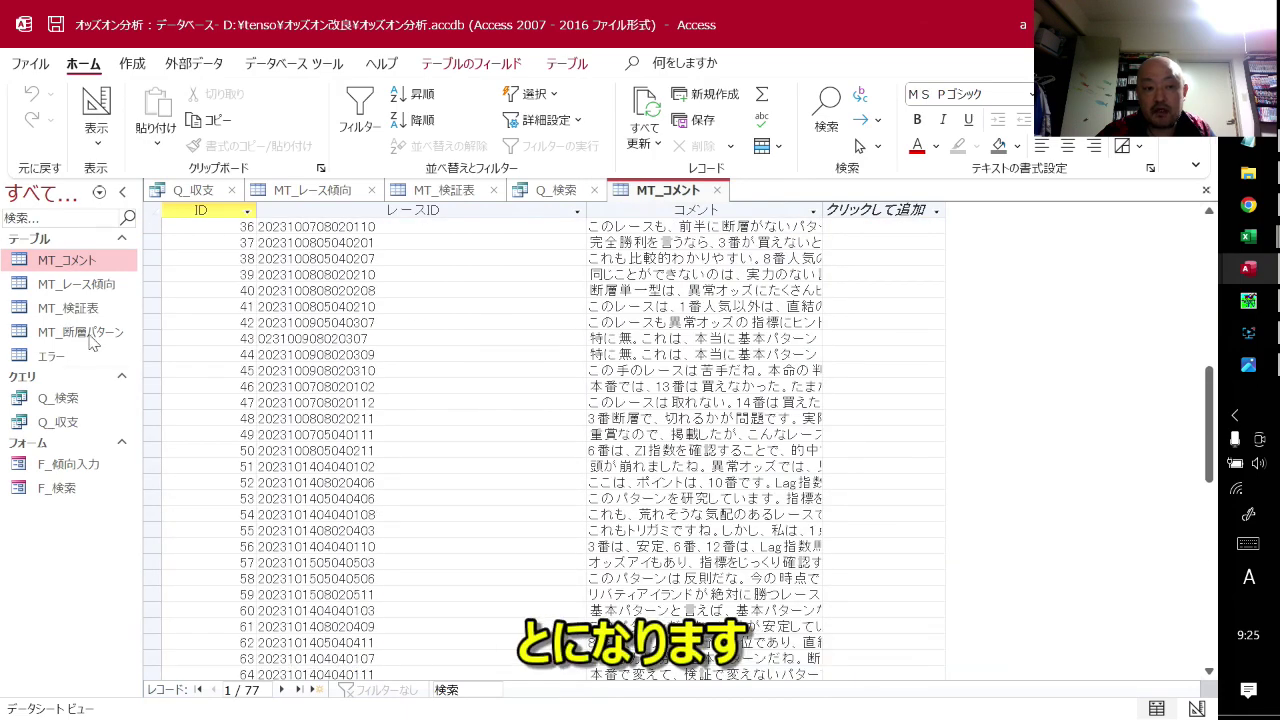
- Open the MT_レース傾向 table and browse its 62 race-trend records
{"action": "double_click", "coordinate": [98, 285]}
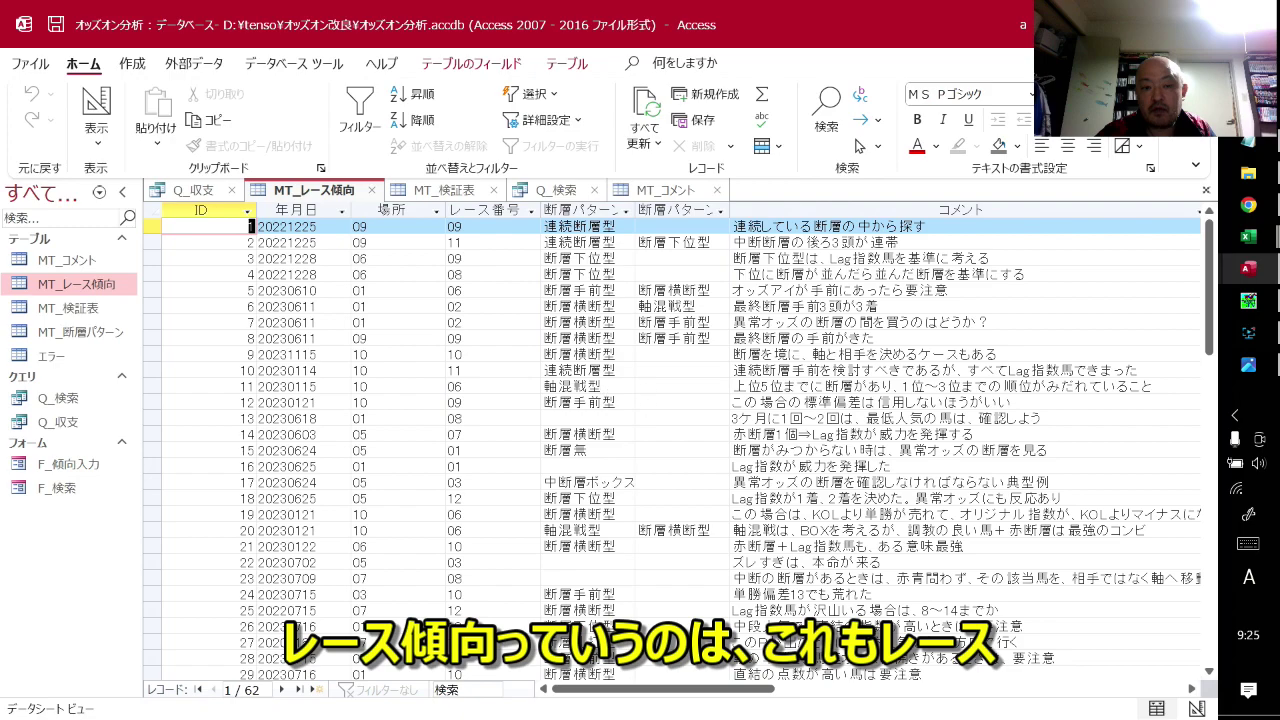
{"action": "scroll", "coordinate": [650, 398], "scroll_direction": "down", "scroll_amount": 7}
{"action": "scroll", "coordinate": [660, 400], "scroll_direction": "down", "scroll_amount": 11}
{"action": "scroll", "coordinate": [665, 402], "scroll_direction": "up", "scroll_amount": 5}
{"action": "scroll", "coordinate": [661, 396], "scroll_direction": "up", "scroll_amount": 10}
{"action": "scroll", "coordinate": [661, 396], "scroll_direction": "up", "scroll_amount": 3}
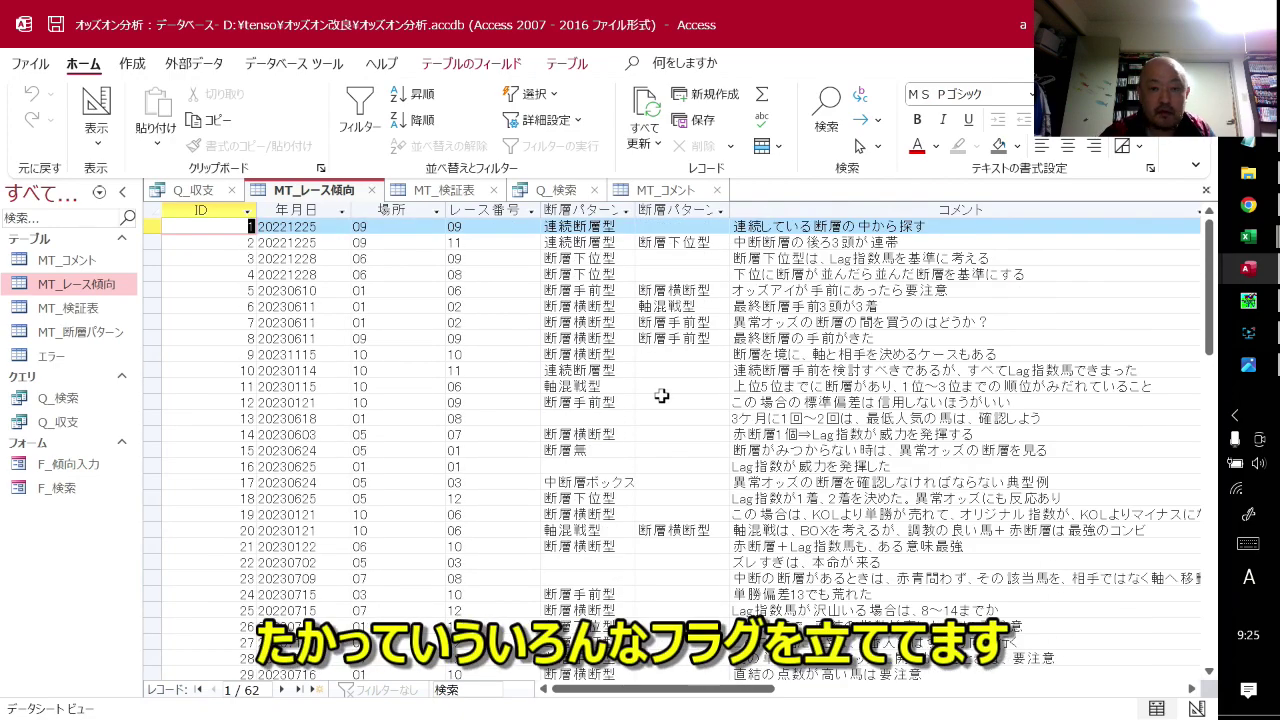
{"action": "scroll", "coordinate": [661, 396], "scroll_direction": "down", "scroll_amount": 4}
{"action": "scroll", "coordinate": [664, 398], "scroll_direction": "down", "scroll_amount": 4}
{"action": "scroll", "coordinate": [668, 398], "scroll_direction": "down", "scroll_amount": 4}
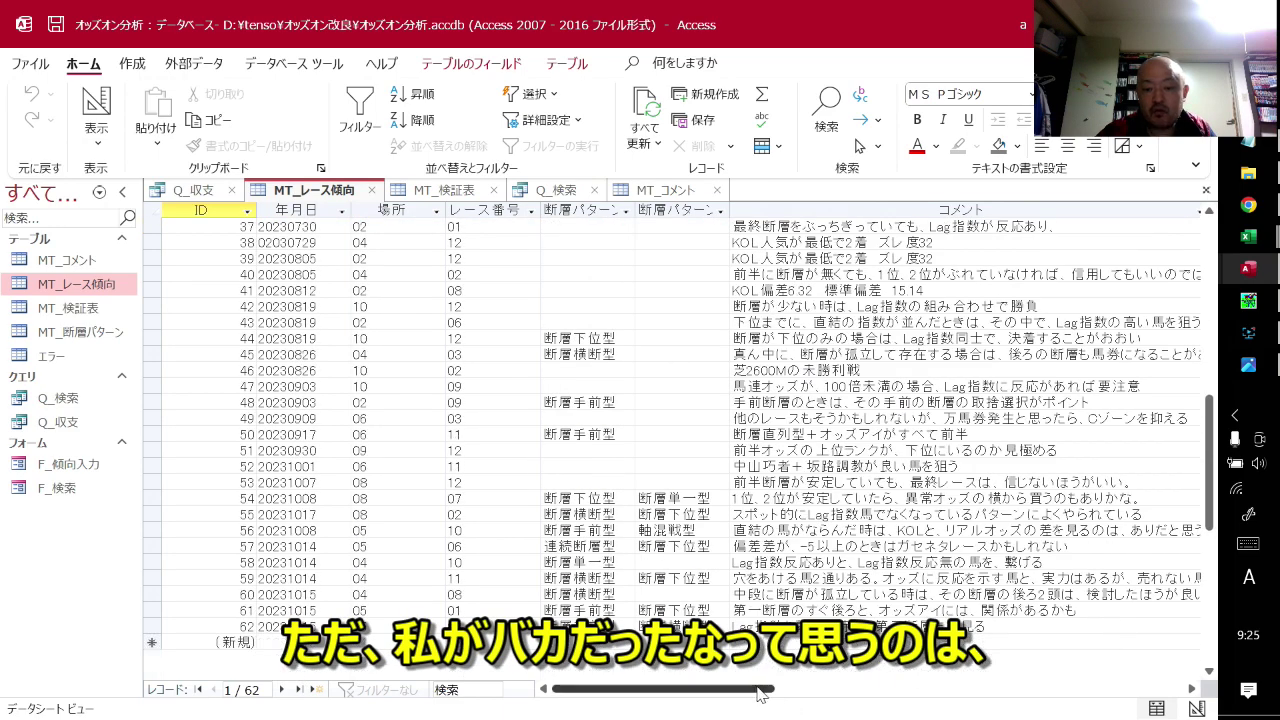
{"action": "left_click_drag", "start_coordinate": [770, 688], "coordinate": [888, 690]}
{"action": "scroll", "coordinate": [670, 440], "scroll_direction": "up", "scroll_amount": 4}
{"action": "scroll", "coordinate": [670, 440], "scroll_direction": "up", "scroll_amount": 4}
{"action": "scroll", "coordinate": [670, 440], "scroll_direction": "up", "scroll_amount": 4}
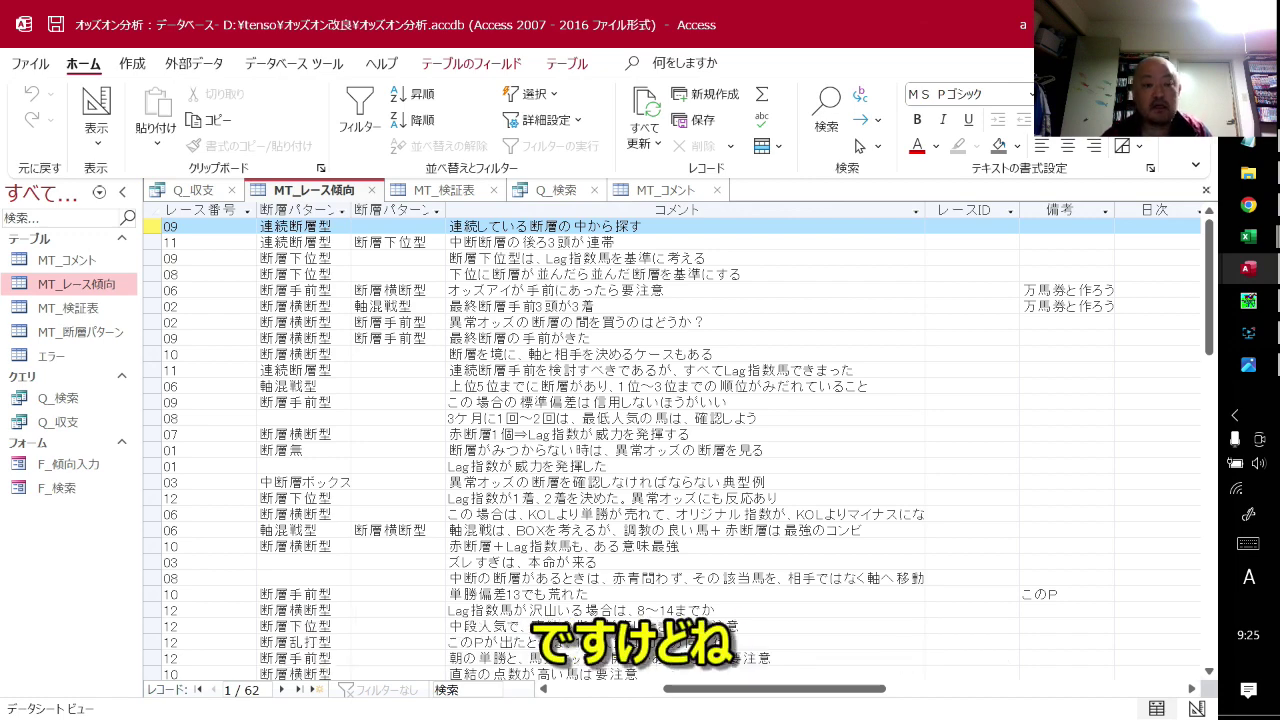
- Browse to D:\tenso\血統 in File Explorer, showing its 47 Access databases and workbooks
{"action": "left_click", "coordinate": [1250, 174]}
{"action": "scroll", "coordinate": [80, 645], "scroll_direction": "down", "scroll_amount": 4}
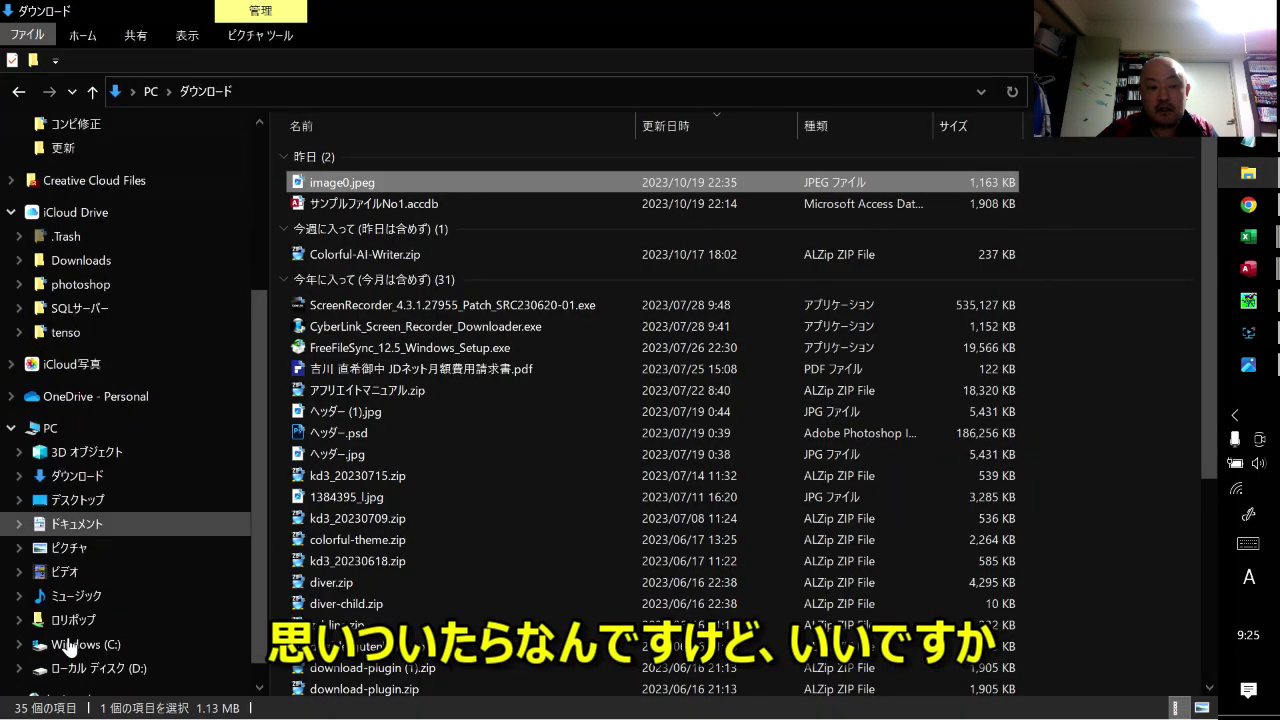
{"action": "left_click", "coordinate": [98, 668]}
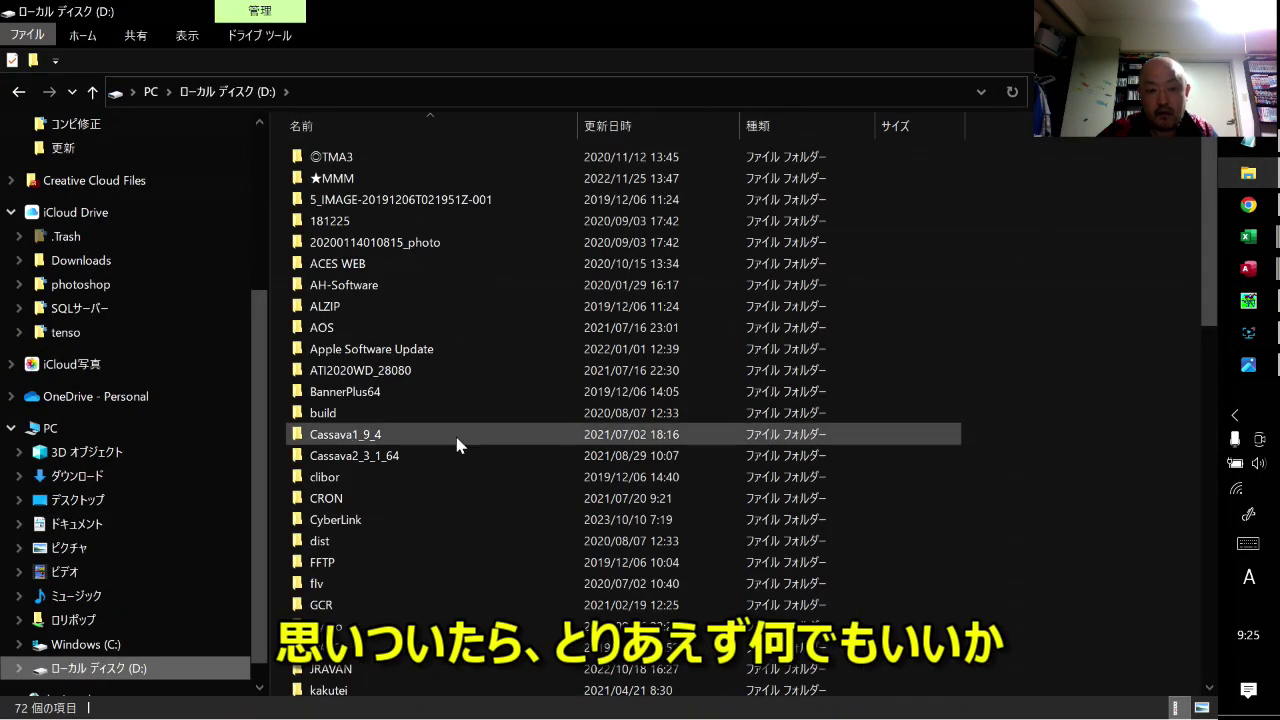
{"action": "scroll", "coordinate": [457, 444], "scroll_direction": "down", "scroll_amount": 4}
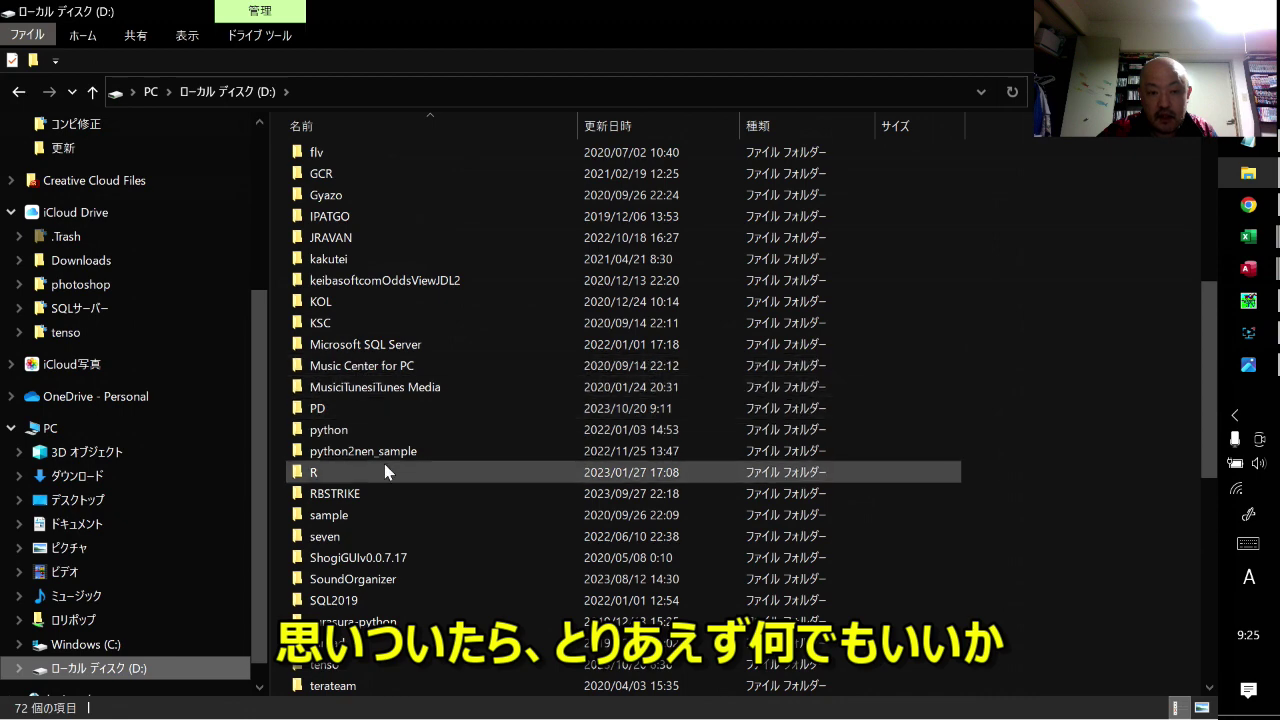
{"action": "scroll", "coordinate": [345, 360], "scroll_direction": "down", "scroll_amount": 2}
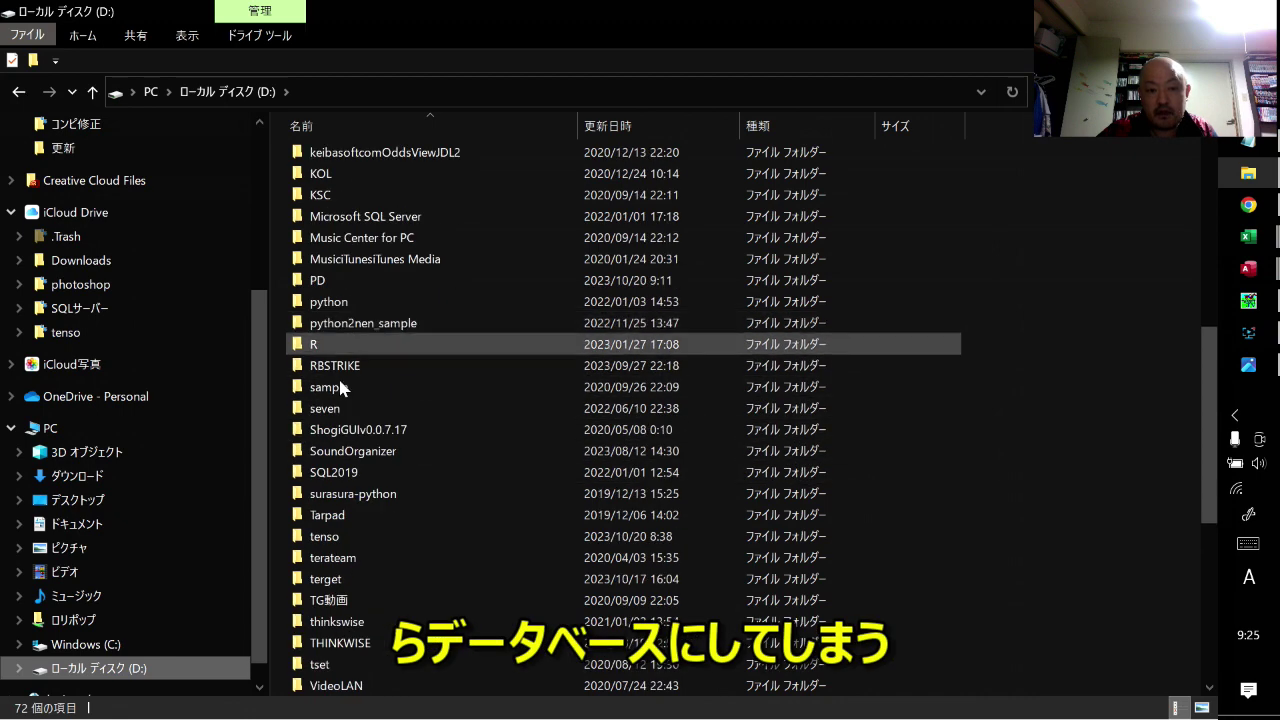
{"action": "double_click", "coordinate": [344, 536]}
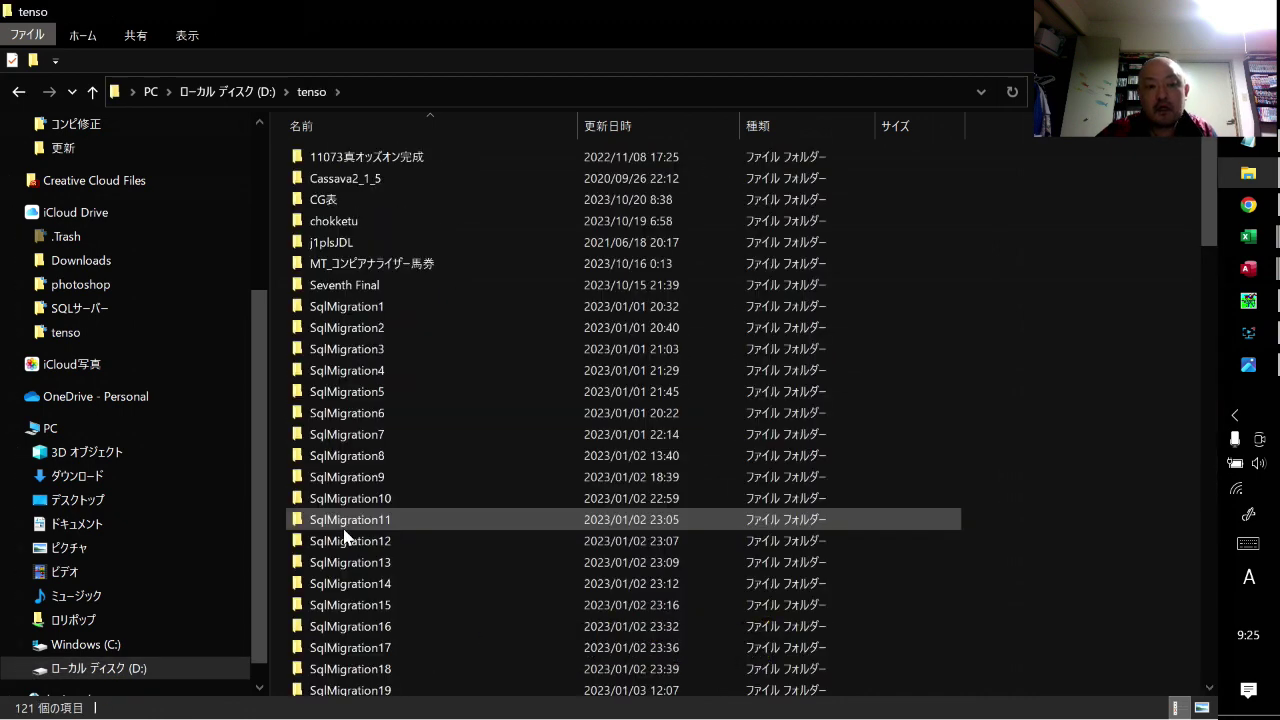
{"action": "scroll", "coordinate": [344, 537], "scroll_direction": "down", "scroll_amount": 4}
{"action": "scroll", "coordinate": [344, 537], "scroll_direction": "down", "scroll_amount": 4}
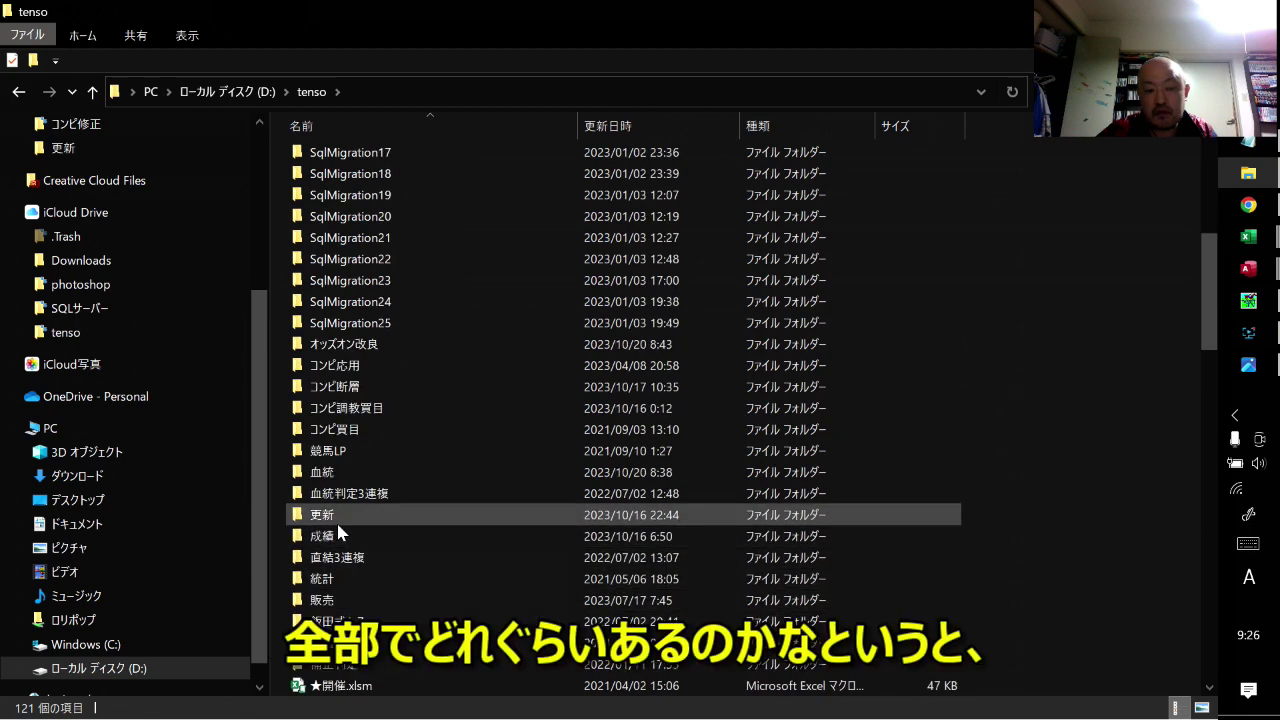
{"action": "double_click", "coordinate": [337, 476]}
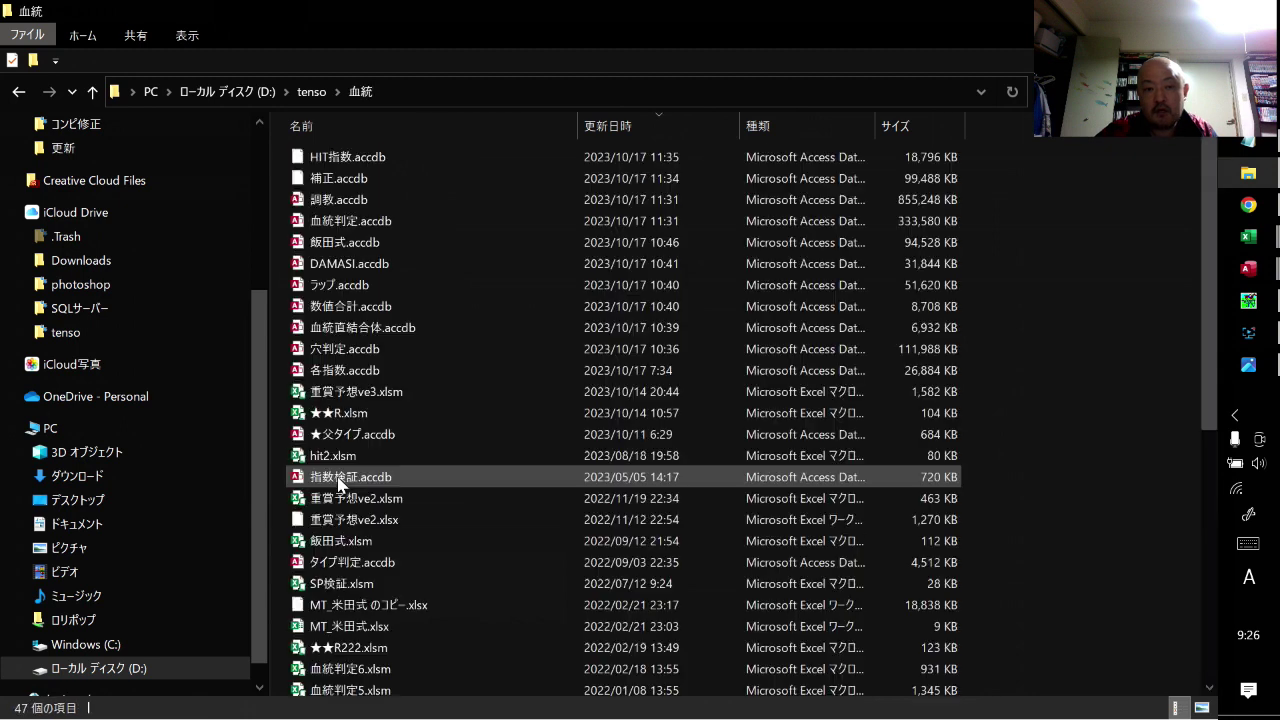